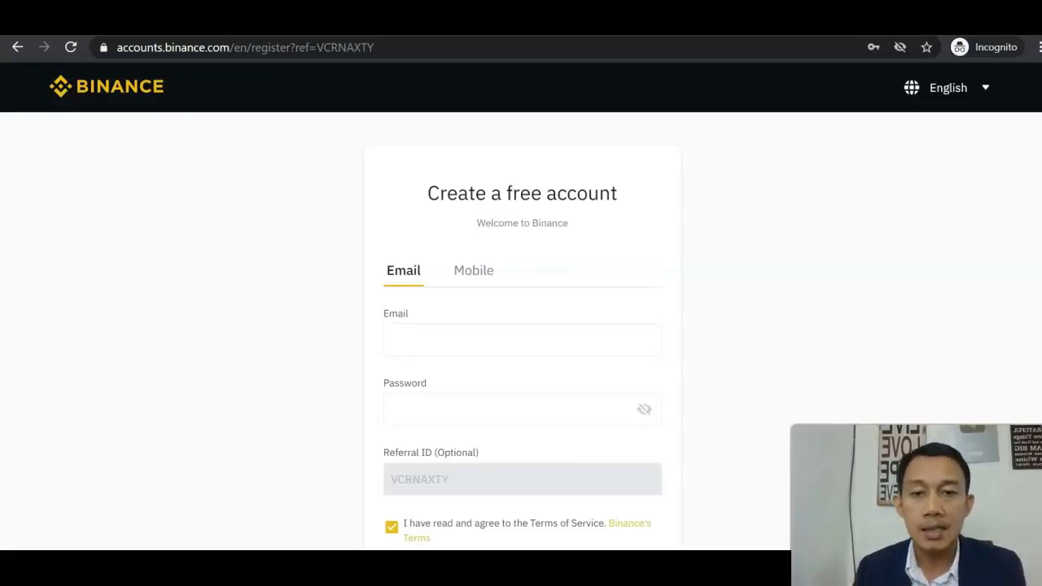
Step: Enter the new account's e-mail address in the registration Email field, retyped in lowercase
{"action": "left_click", "coordinate": [527, 337]}
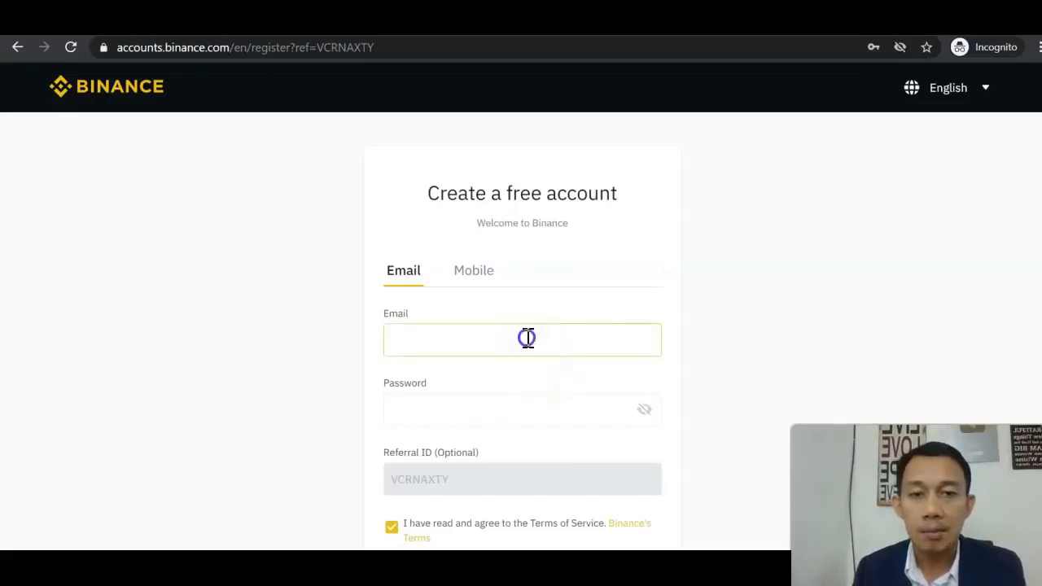
{"action": "left_click", "coordinate": [767, 314]}
{"action": "left_click", "coordinate": [577, 349]}
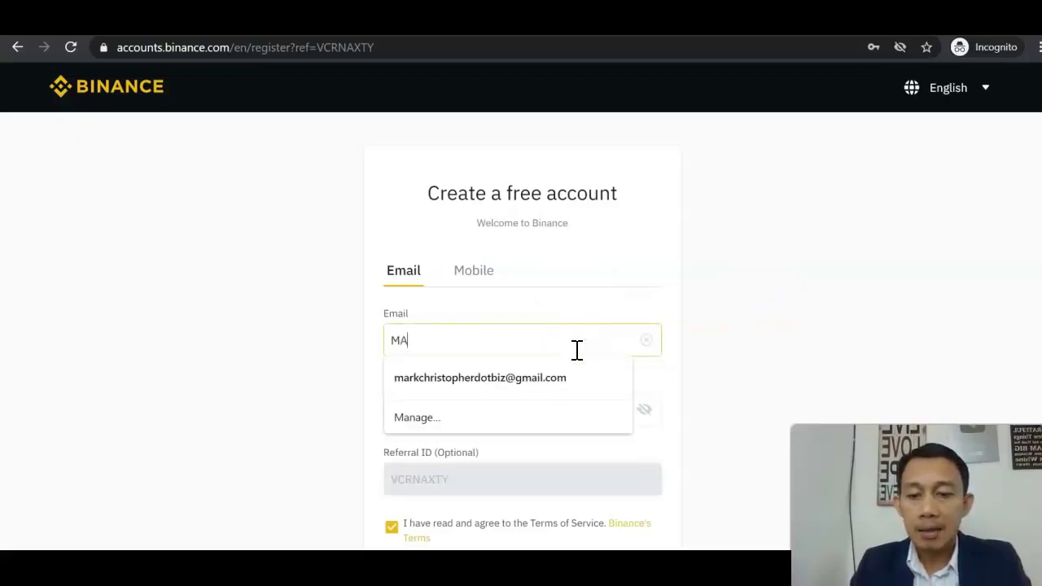
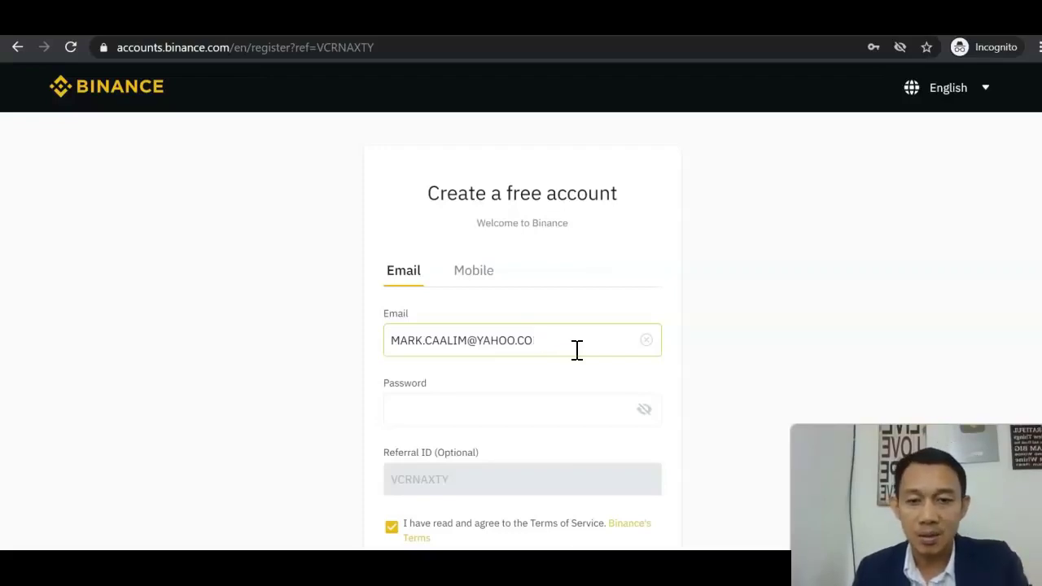
{"action": "key", "text": "ctrl+a"}
{"action": "key", "text": "BackSpace"}
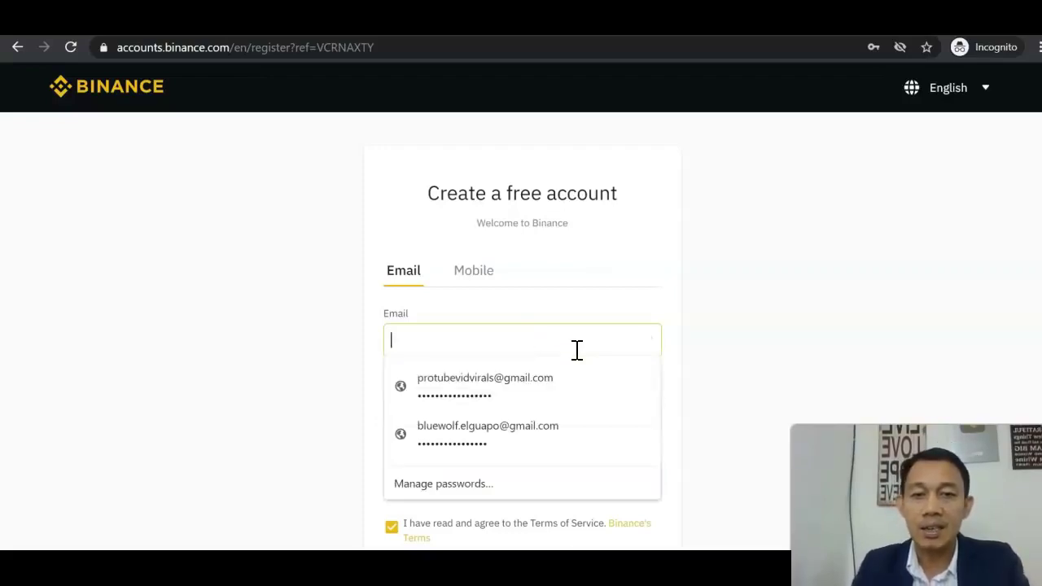
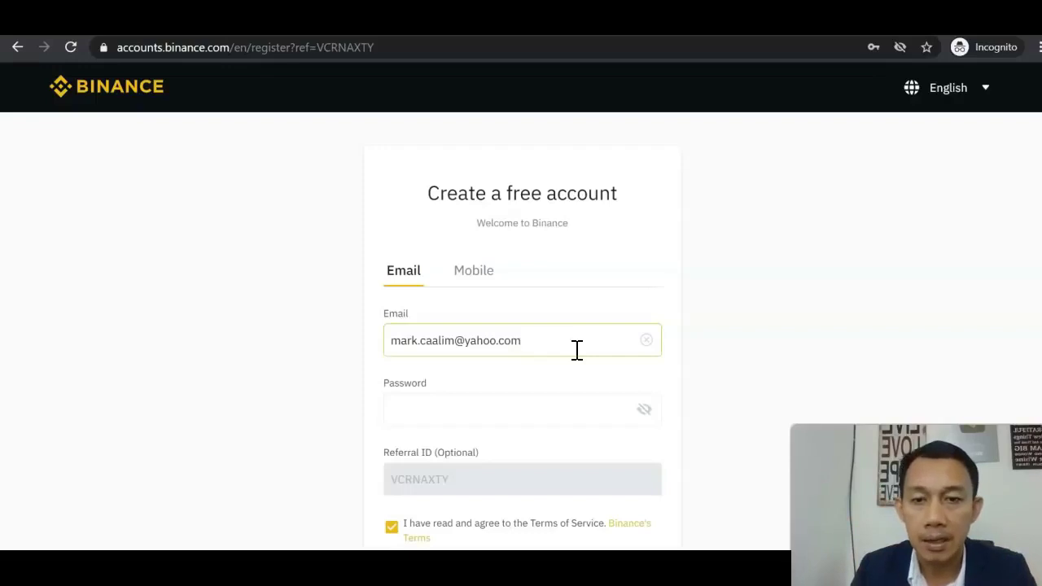
{"action": "left_click", "coordinate": [549, 415]}
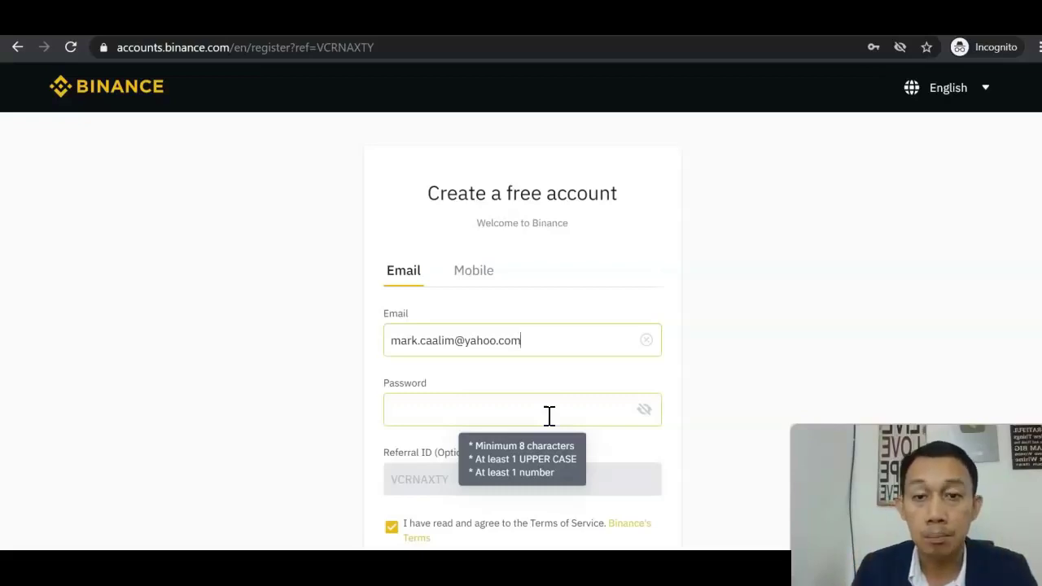
Step: Scroll down the registration form before heading back to the home page
{"action": "scroll", "coordinate": [570, 419], "scroll_direction": "down", "scroll_amount": 2}
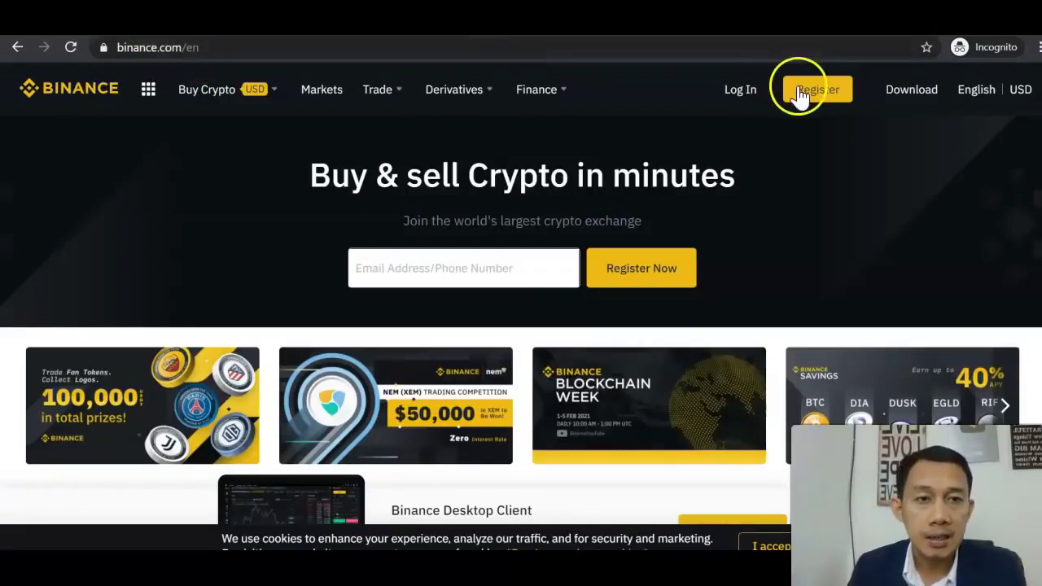
Step: Log in to Binance with the first saved login from Chrome's autofill list
{"action": "left_click", "coordinate": [739, 90]}
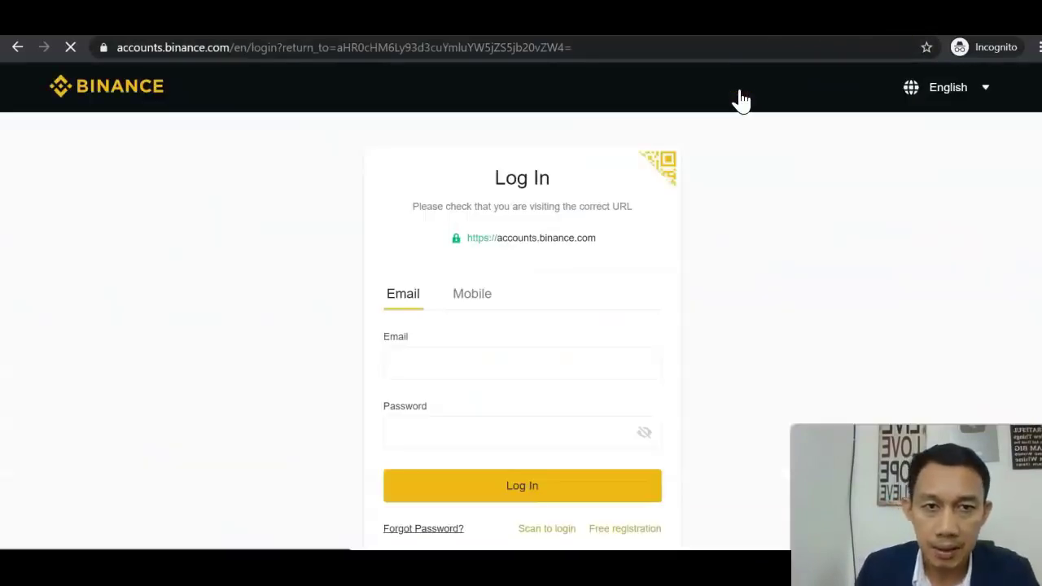
{"action": "left_click", "coordinate": [521, 355]}
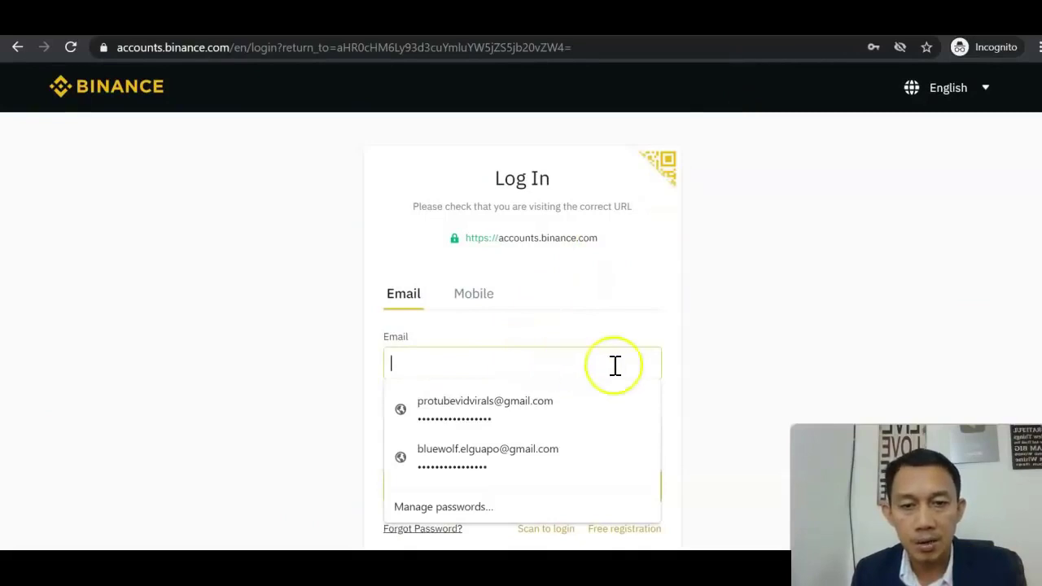
{"action": "left_click", "coordinate": [715, 355]}
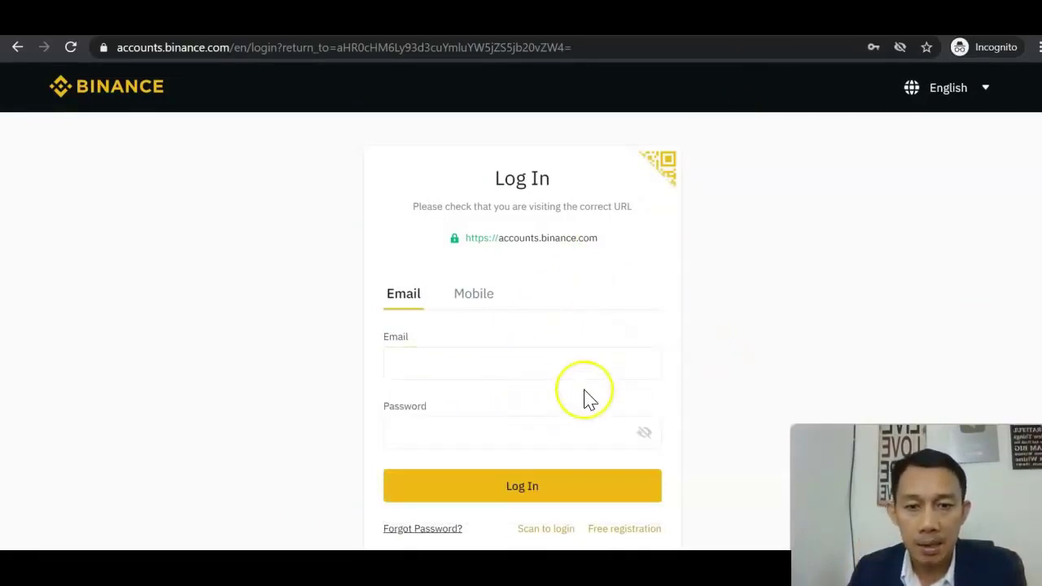
{"action": "left_click", "coordinate": [526, 368]}
{"action": "left_click", "coordinate": [514, 391]}
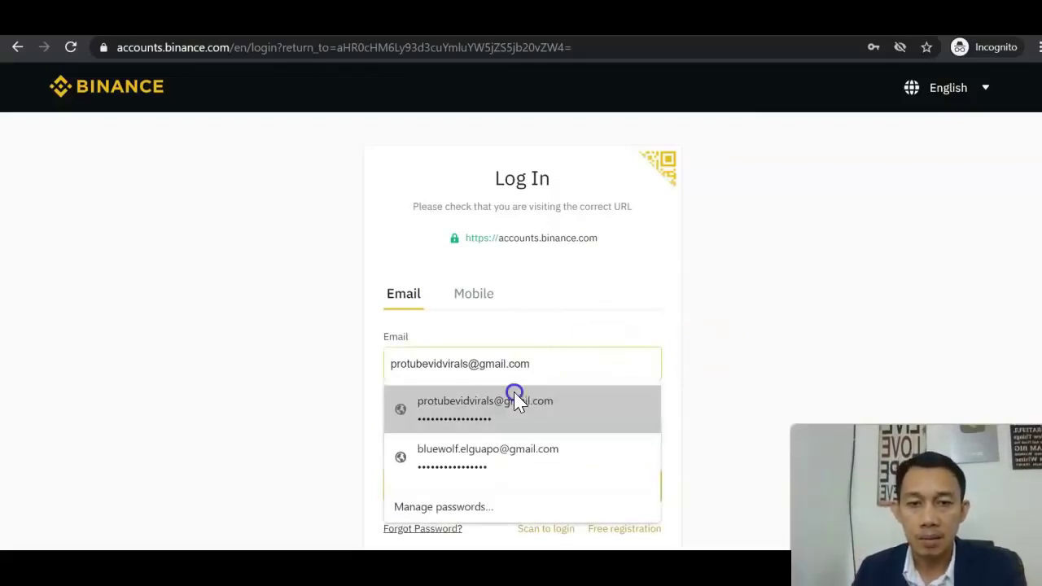
{"action": "left_click", "coordinate": [512, 483]}
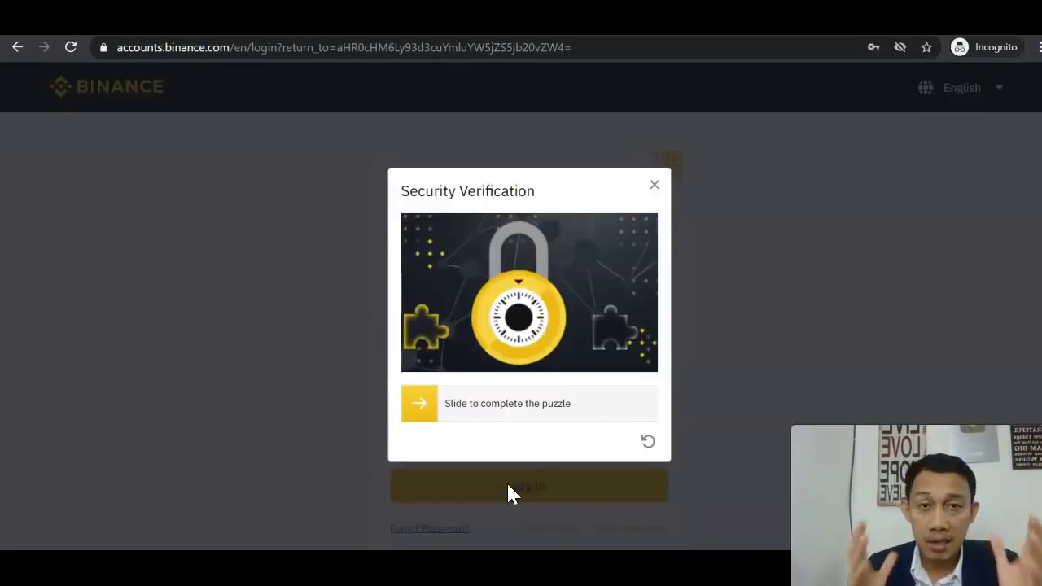
Step: Solve the slide puzzle and request the SMS verification code
{"action": "left_click_drag", "start_coordinate": [429, 367], "coordinate": [614, 409]}
{"action": "left_click", "coordinate": [539, 490]}
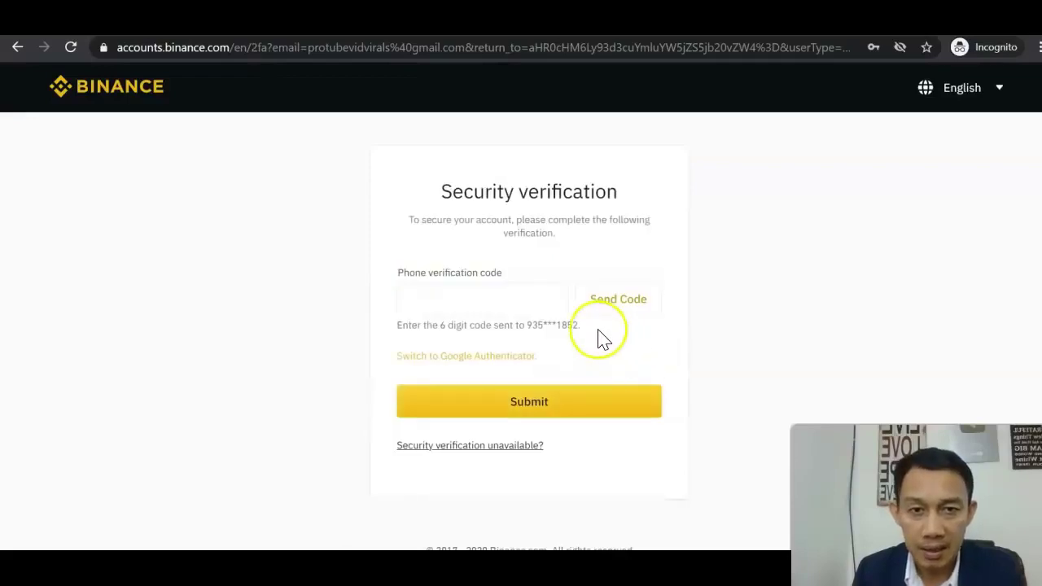
{"action": "left_click", "coordinate": [603, 286]}
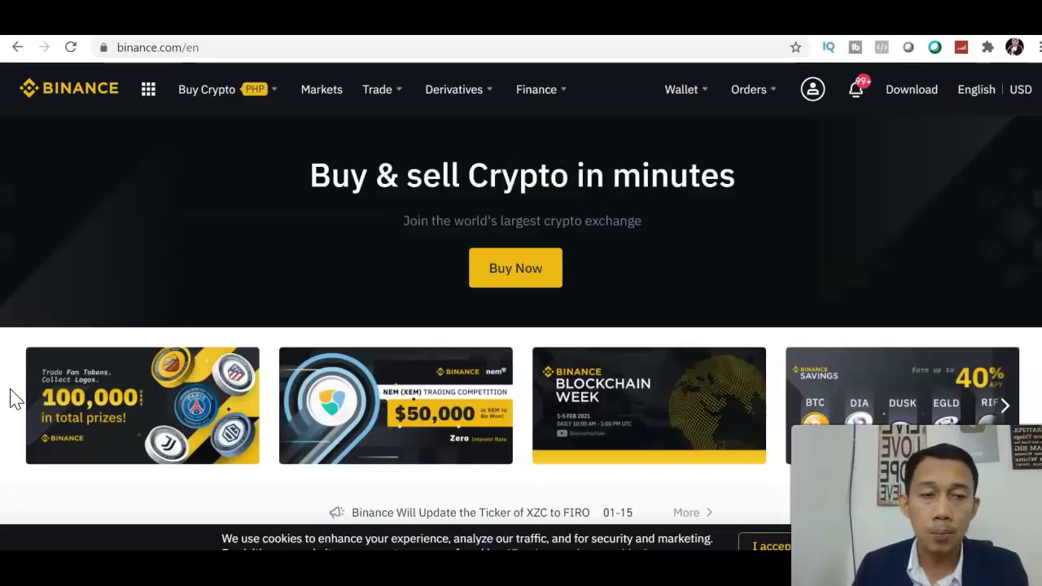
Step: Choose Security from the profile icon's account menu
{"action": "mouse_move", "coordinate": [807, 88]}
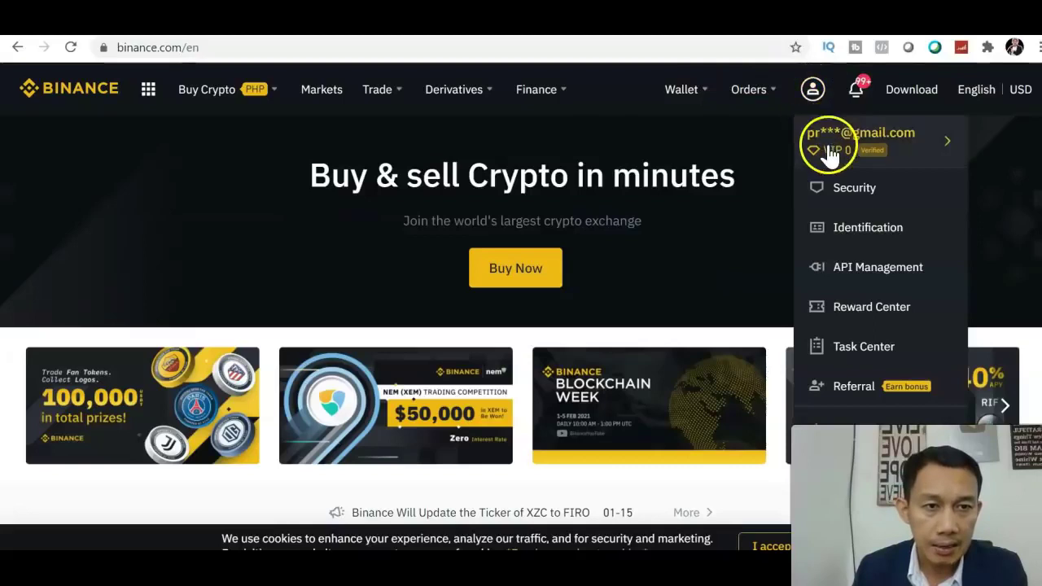
{"action": "left_click", "coordinate": [849, 192]}
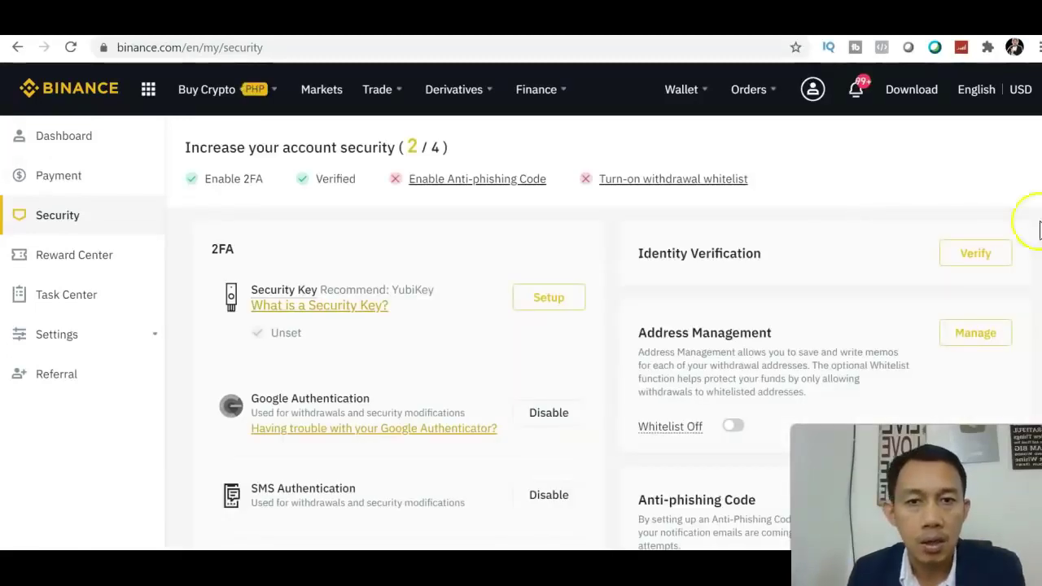
Step: Review the Security page at 3 / 4 and switch to the Google Play '2fa authenticator' search
{"action": "scroll", "coordinate": [520, 326], "scroll_direction": "down", "scroll_amount": 1}
{"action": "scroll", "coordinate": [521, 325], "scroll_direction": "up", "scroll_amount": 1}
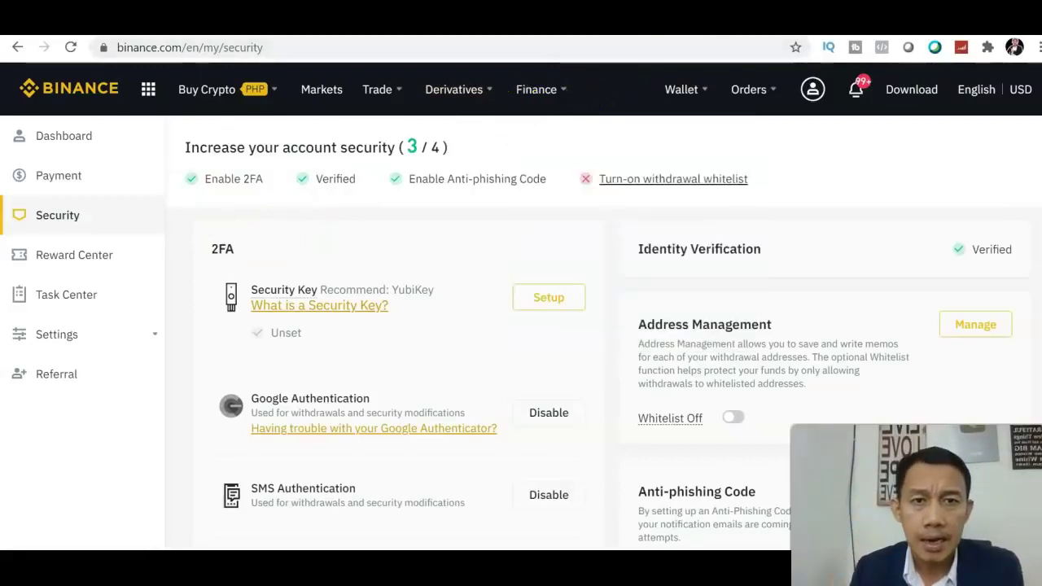
{"action": "key", "text": "ctrl+Tab"}
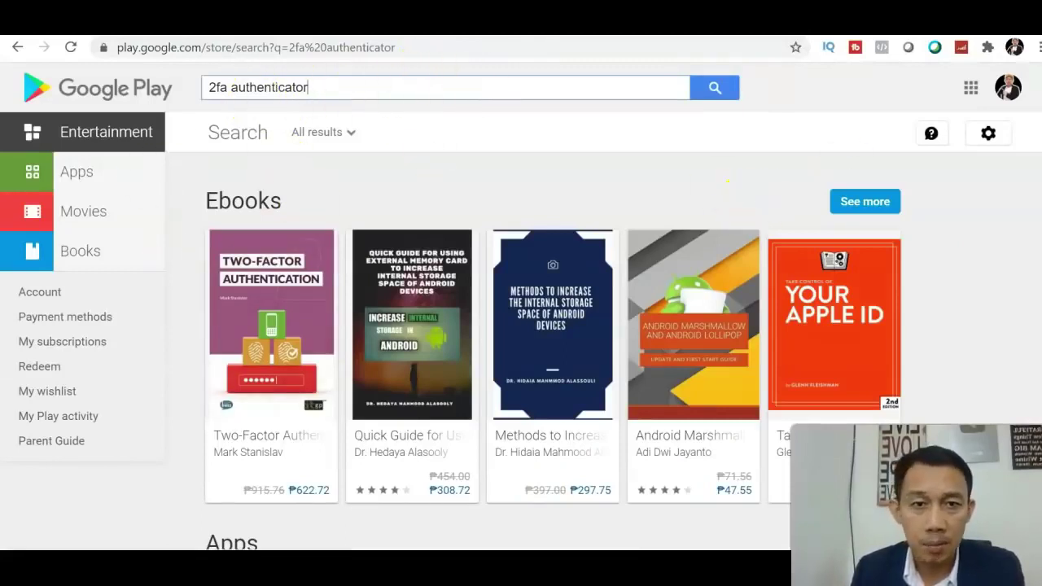
Step: Scroll through the Google Play '2fa authenticator' results to view the Apps row
{"action": "scroll", "coordinate": [521, 325], "scroll_direction": "down", "scroll_amount": 4}
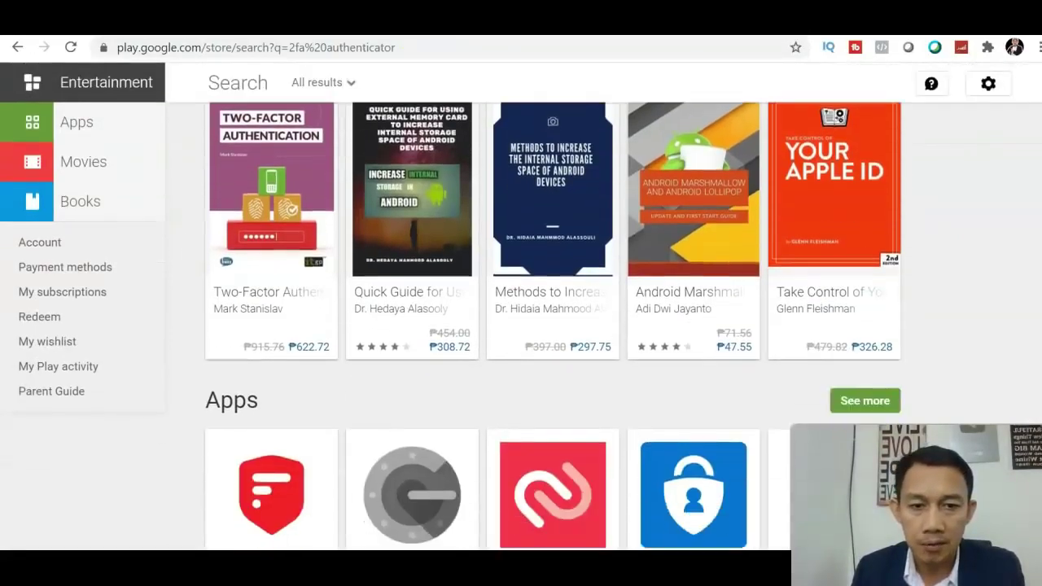
{"action": "scroll", "coordinate": [535, 448], "scroll_direction": "down", "scroll_amount": 1}
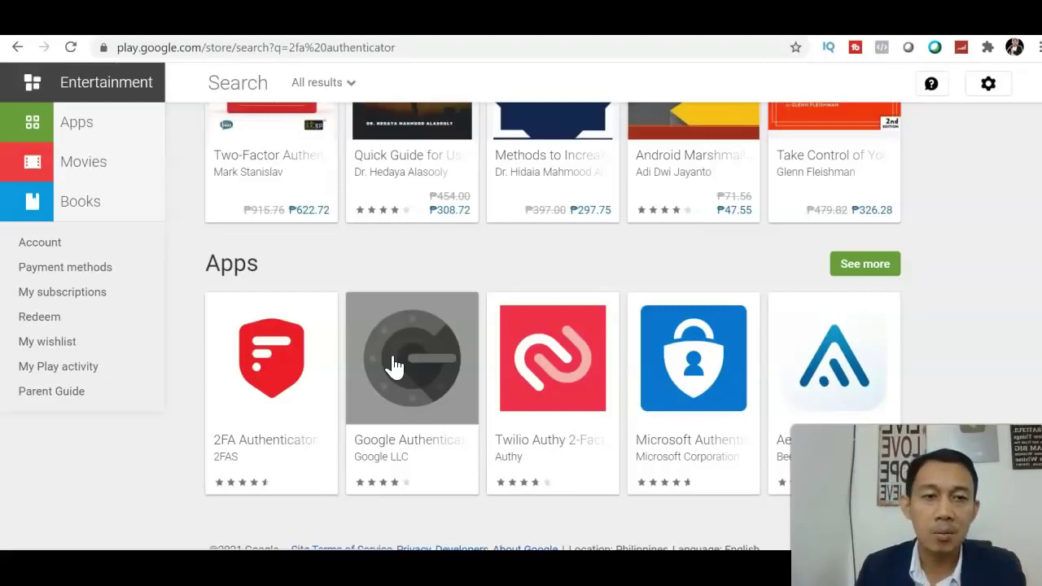
{"action": "scroll", "coordinate": [488, 285], "scroll_direction": "up", "scroll_amount": 5}
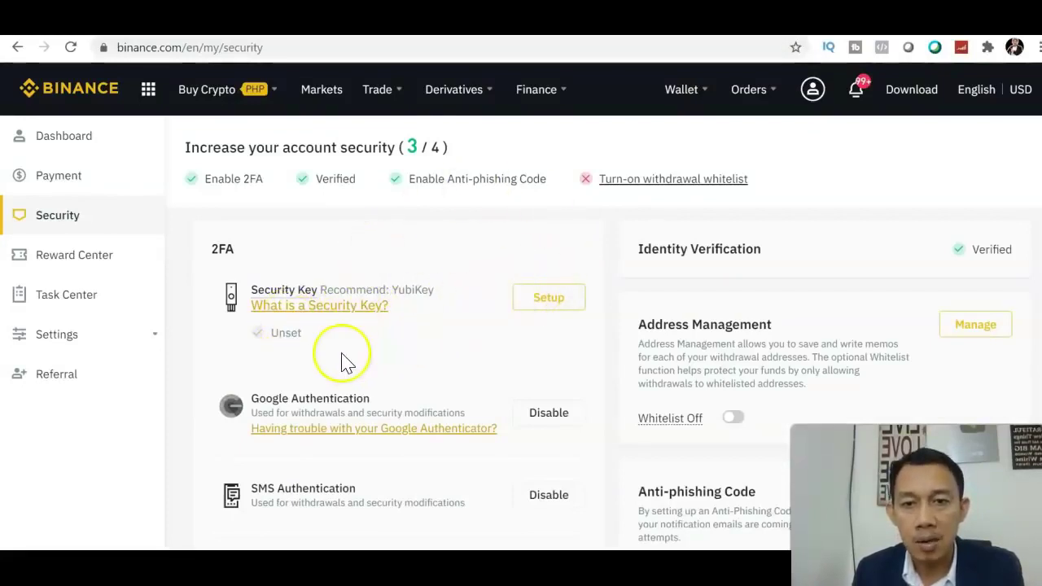
Step: Look over the Security page's authentication settings, then return home via the Binance logo
{"action": "mouse_move", "coordinate": [275, 267]}
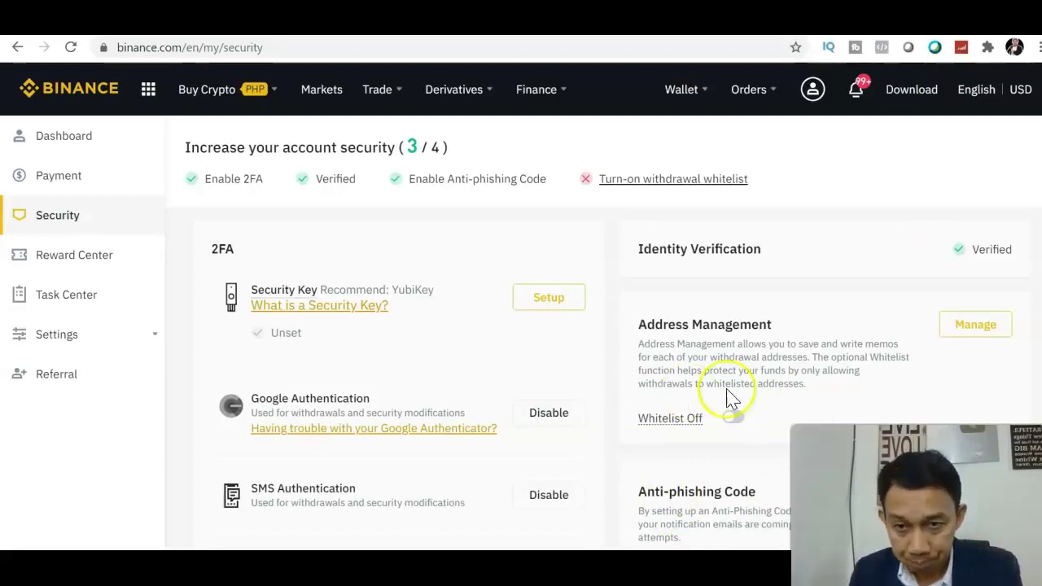
{"action": "scroll", "coordinate": [730, 399], "scroll_direction": "down", "scroll_amount": 1}
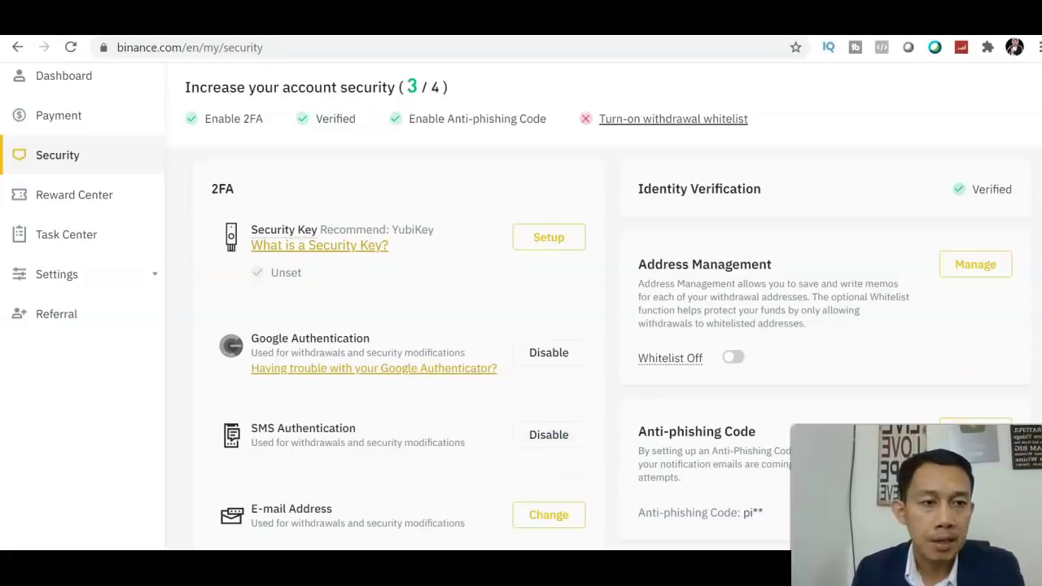
{"action": "scroll", "coordinate": [822, 244], "scroll_direction": "up", "scroll_amount": 1}
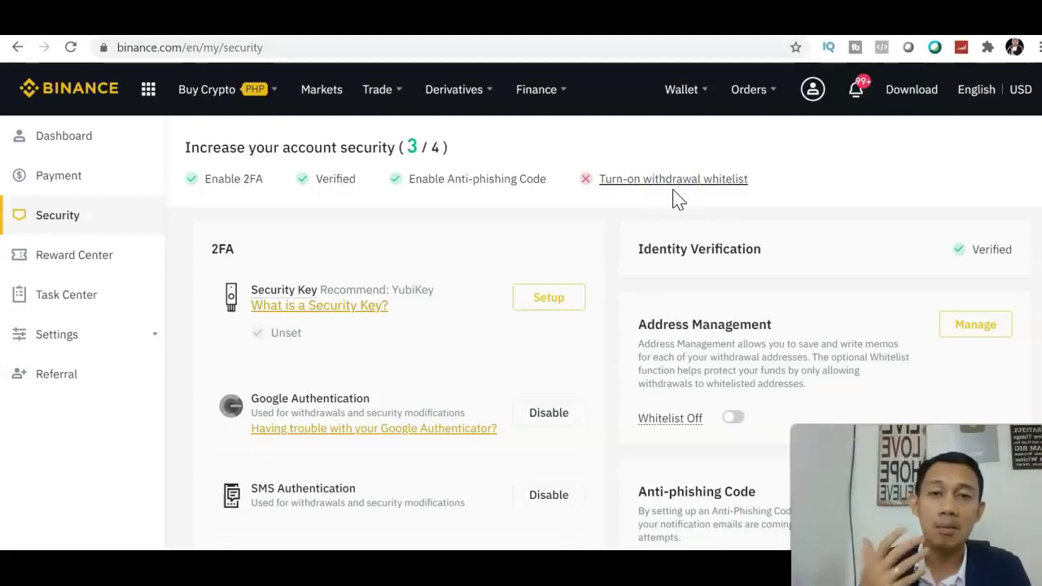
{"action": "left_click", "coordinate": [65, 93]}
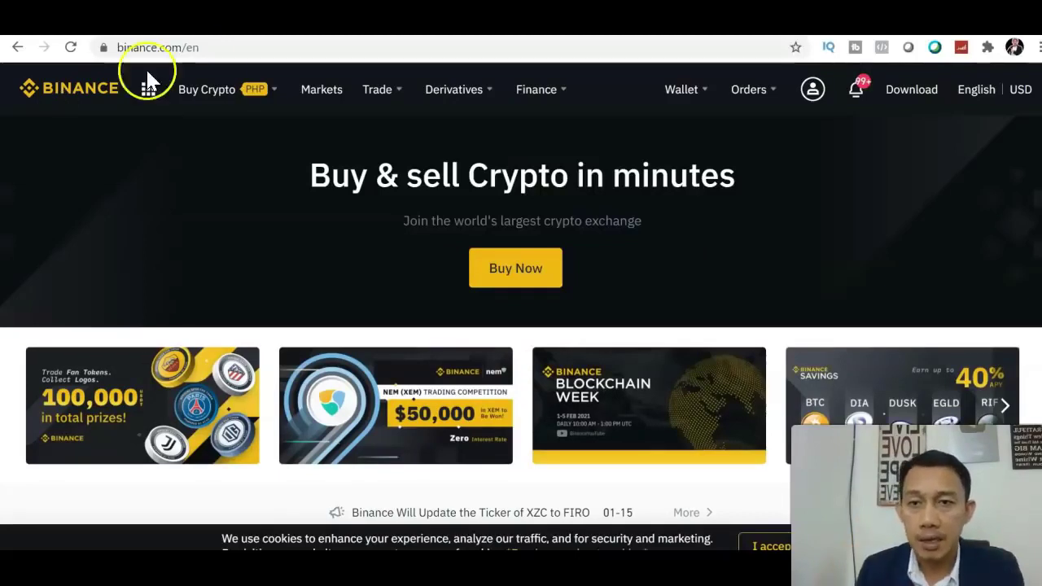
Step: Choose P2P Trading from the Buy Crypto navigation menu
{"action": "mouse_move", "coordinate": [241, 88]}
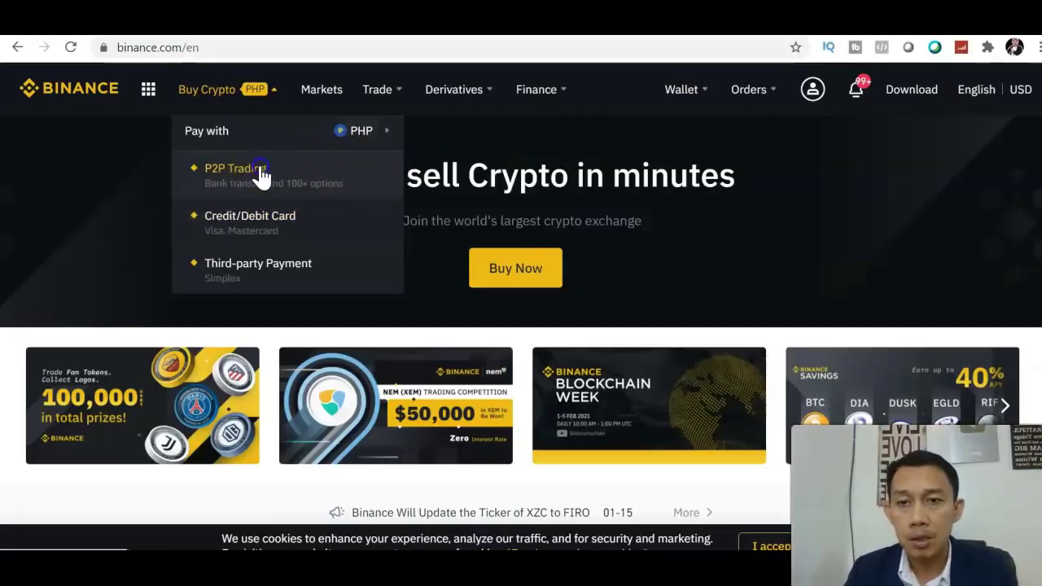
{"action": "left_click", "coordinate": [261, 175]}
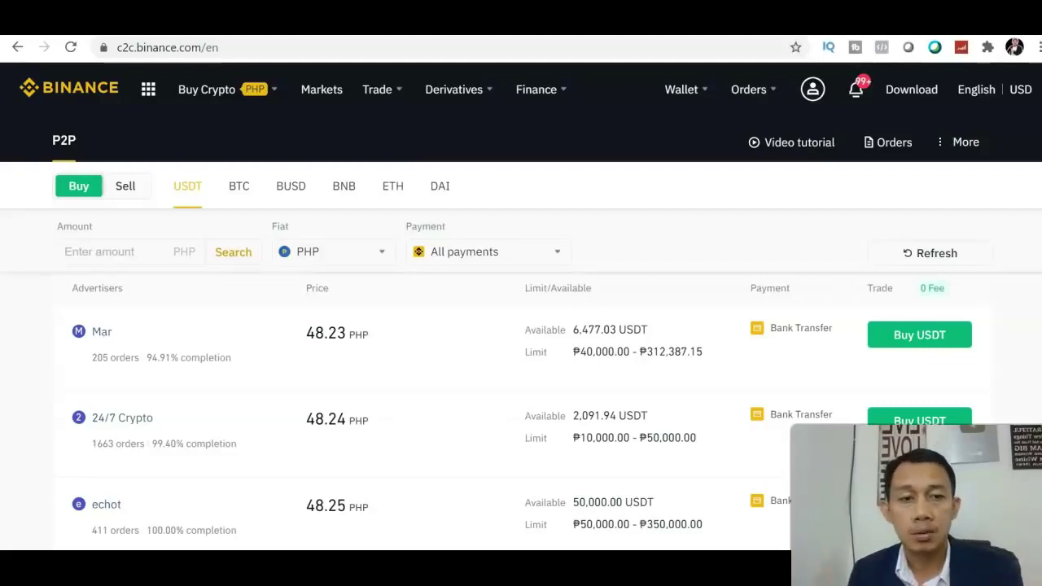
{"action": "scroll", "coordinate": [521, 326], "scroll_direction": "down", "scroll_amount": 3}
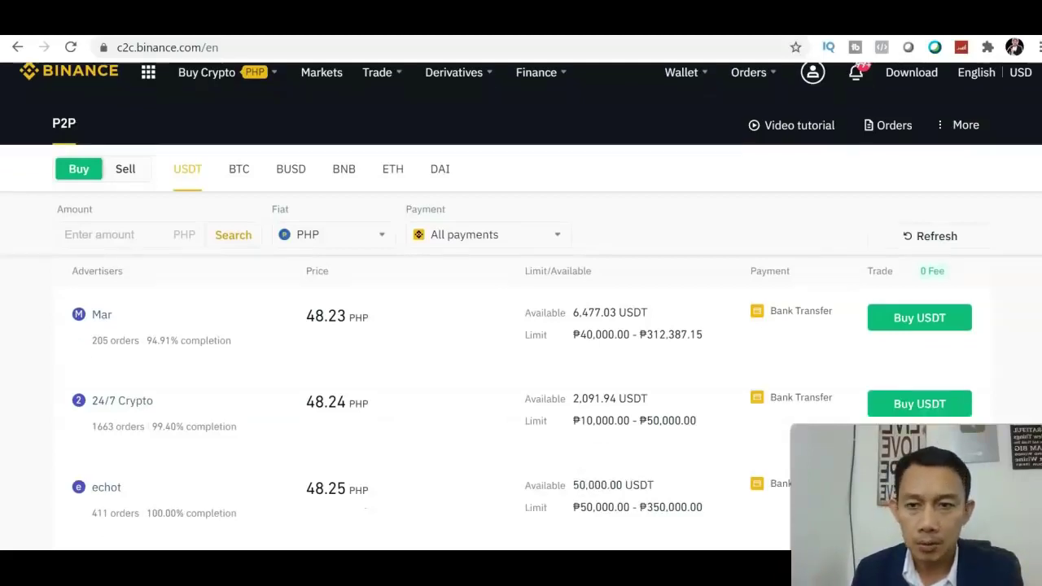
{"action": "scroll", "coordinate": [521, 326], "scroll_direction": "up", "scroll_amount": 3}
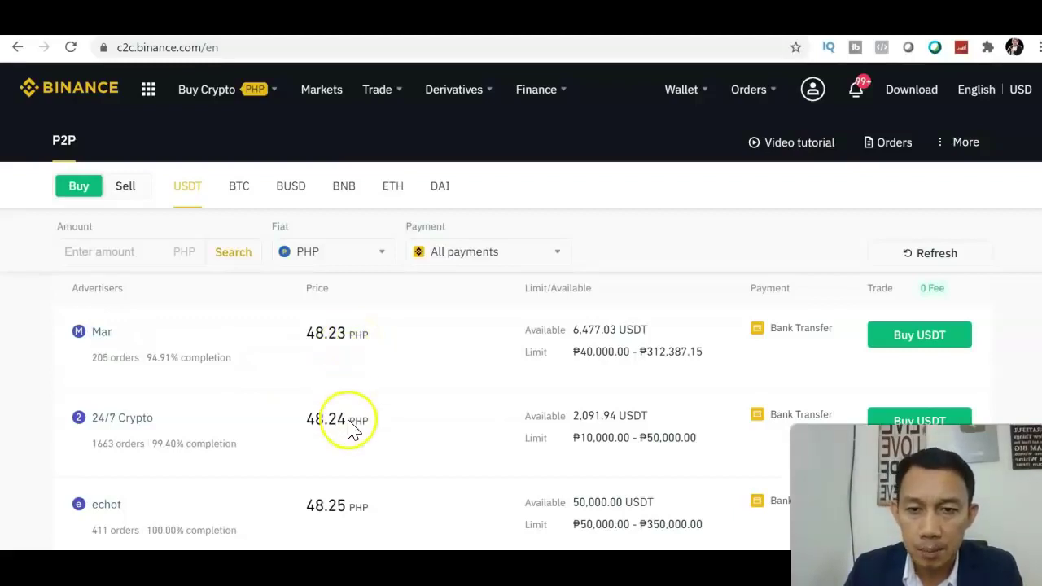
{"action": "scroll", "coordinate": [521, 325], "scroll_direction": "down", "scroll_amount": 3}
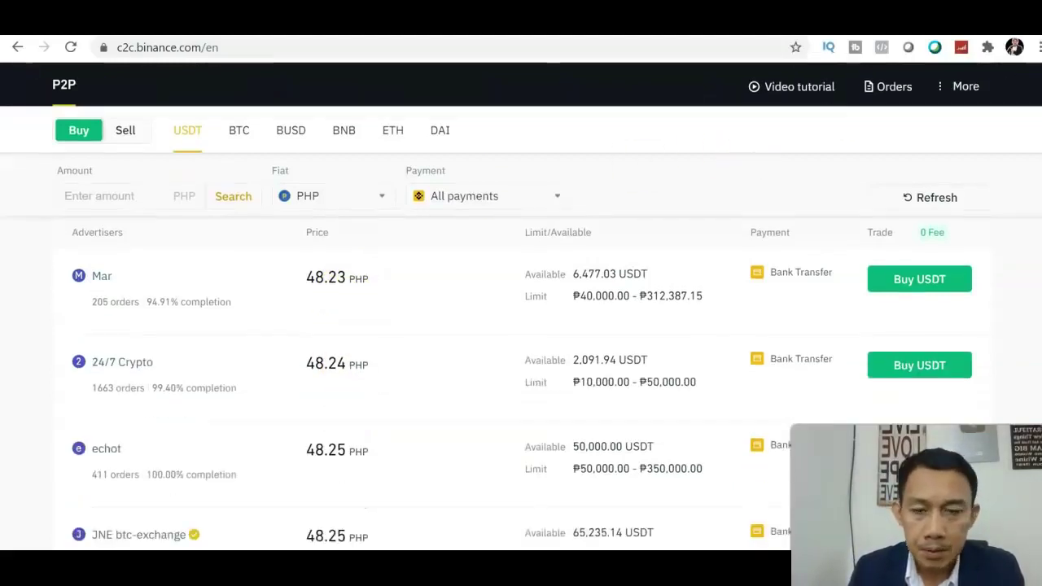
{"action": "scroll", "coordinate": [521, 326], "scroll_direction": "up", "scroll_amount": 2}
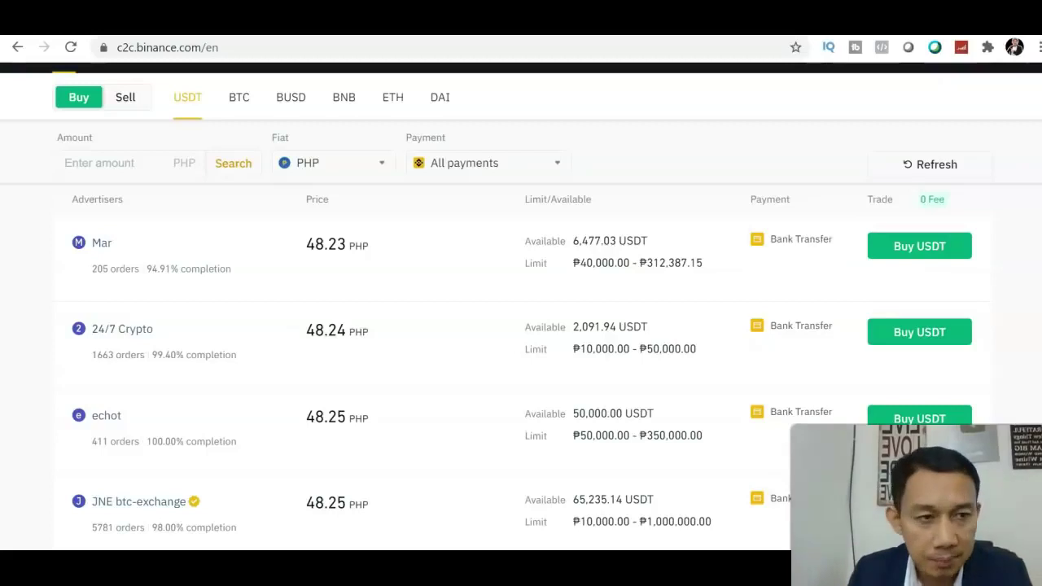
{"action": "scroll", "coordinate": [521, 325], "scroll_direction": "down", "scroll_amount": 2}
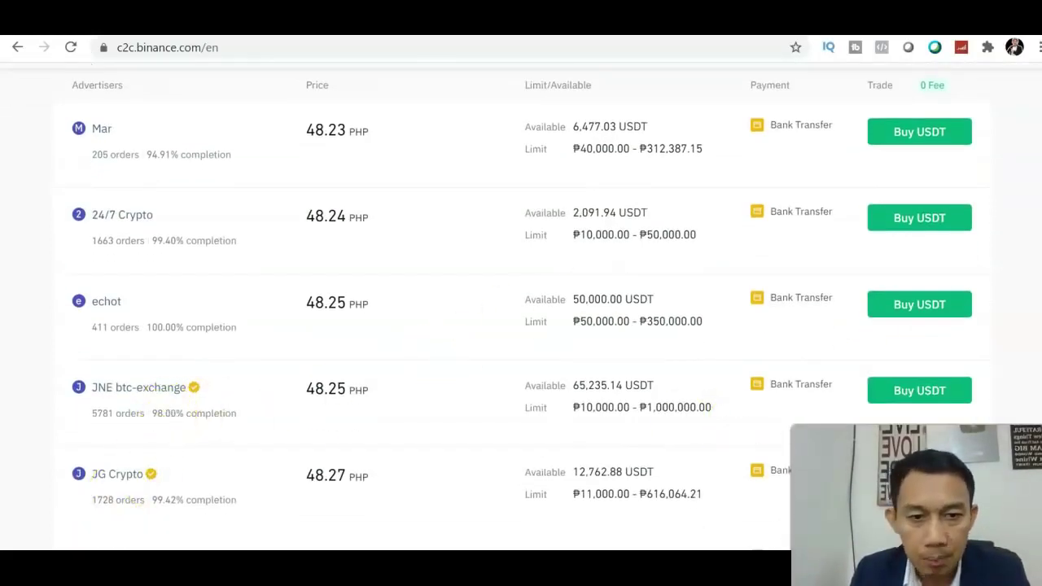
{"action": "scroll", "coordinate": [488, 330], "scroll_direction": "down", "scroll_amount": 1}
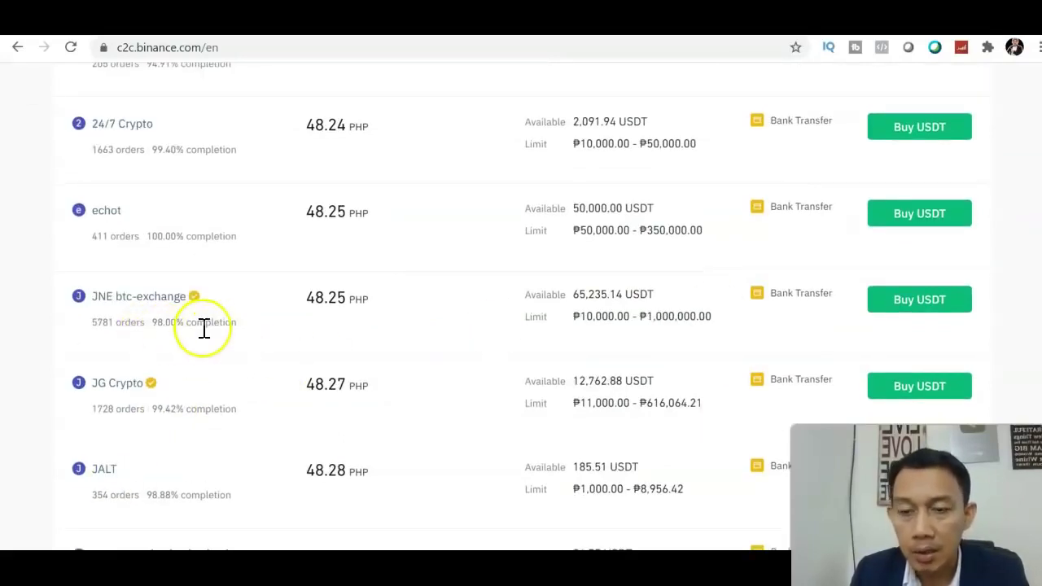
{"action": "scroll", "coordinate": [918, 262], "scroll_direction": "down", "scroll_amount": 4}
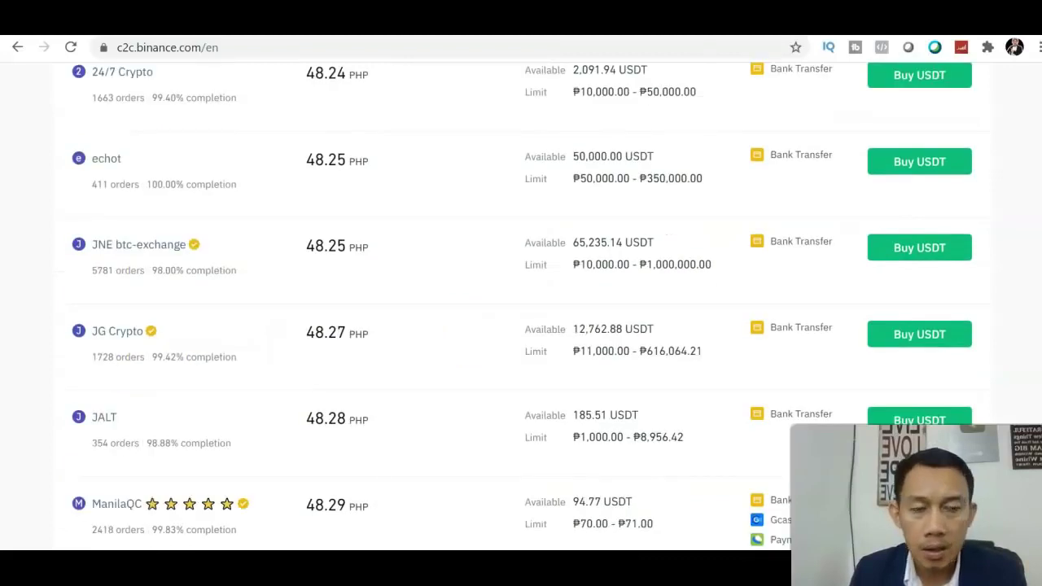
{"action": "scroll", "coordinate": [918, 262], "scroll_direction": "down", "scroll_amount": 2}
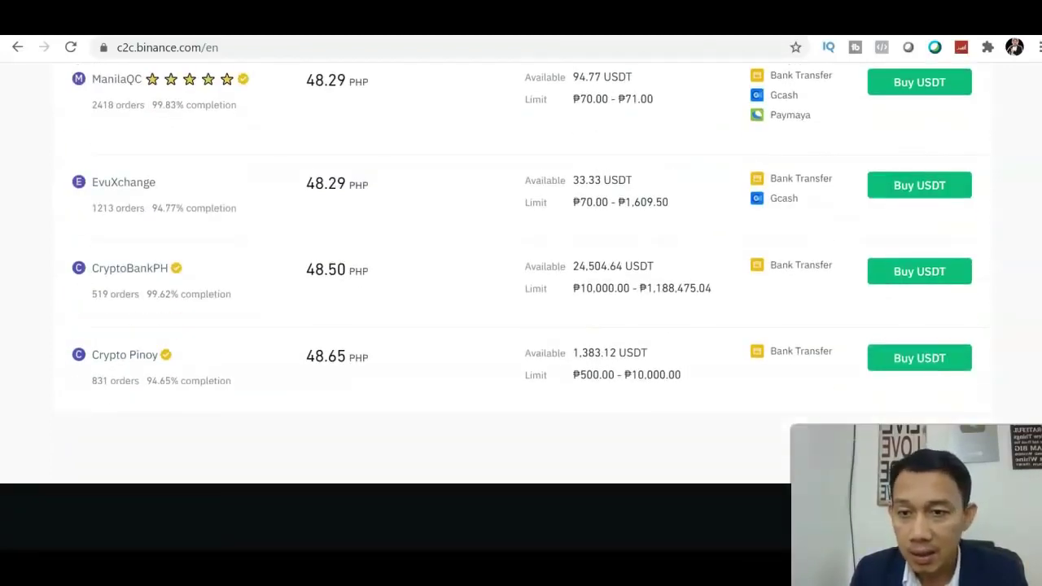
{"action": "scroll", "coordinate": [918, 262], "scroll_direction": "up", "scroll_amount": 3}
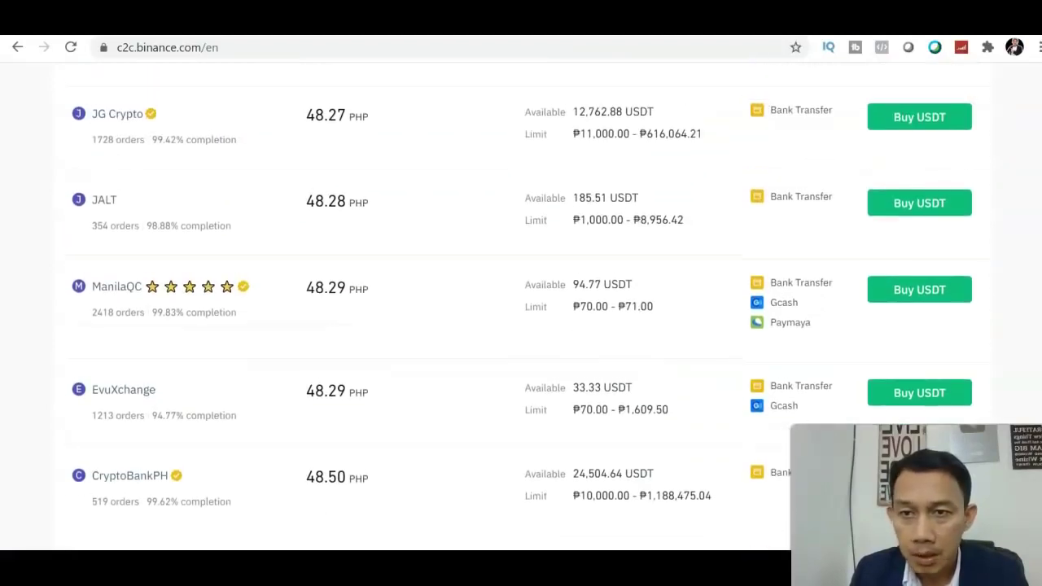
{"action": "scroll", "coordinate": [721, 301], "scroll_direction": "up", "scroll_amount": 1}
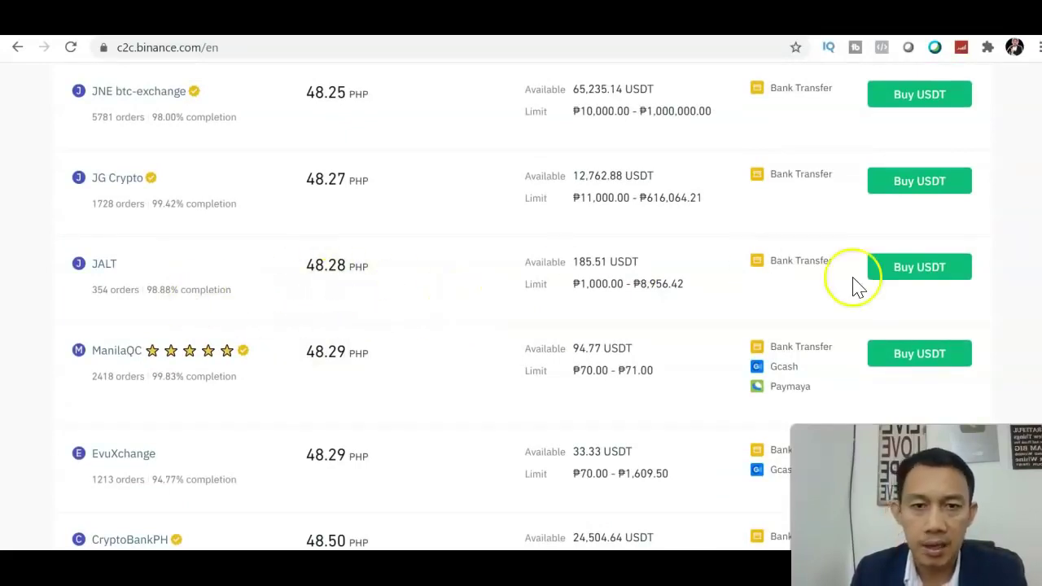
{"action": "scroll", "coordinate": [521, 305], "scroll_direction": "up", "scroll_amount": 1}
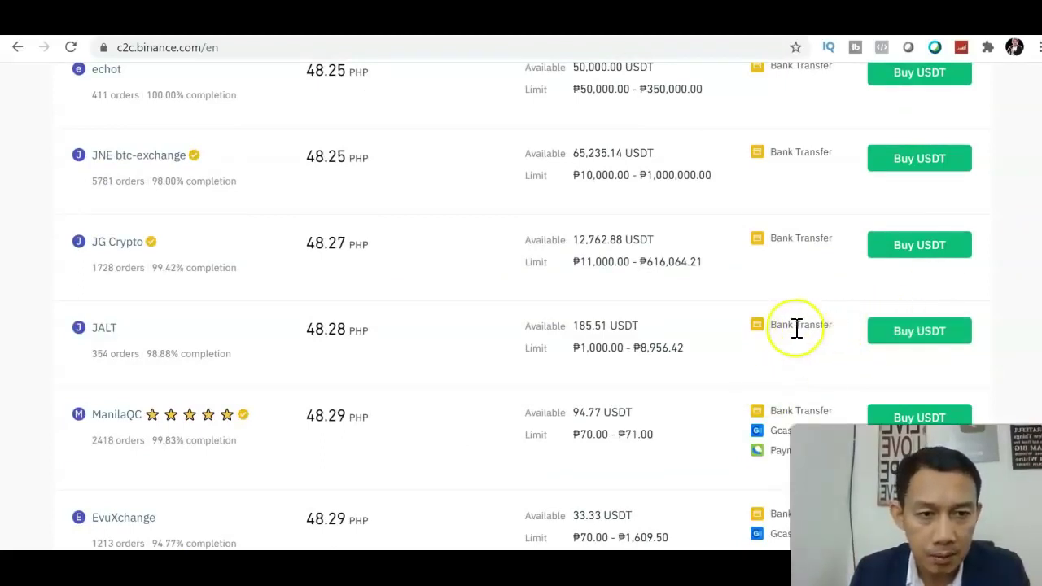
{"action": "left_click", "coordinate": [883, 329]}
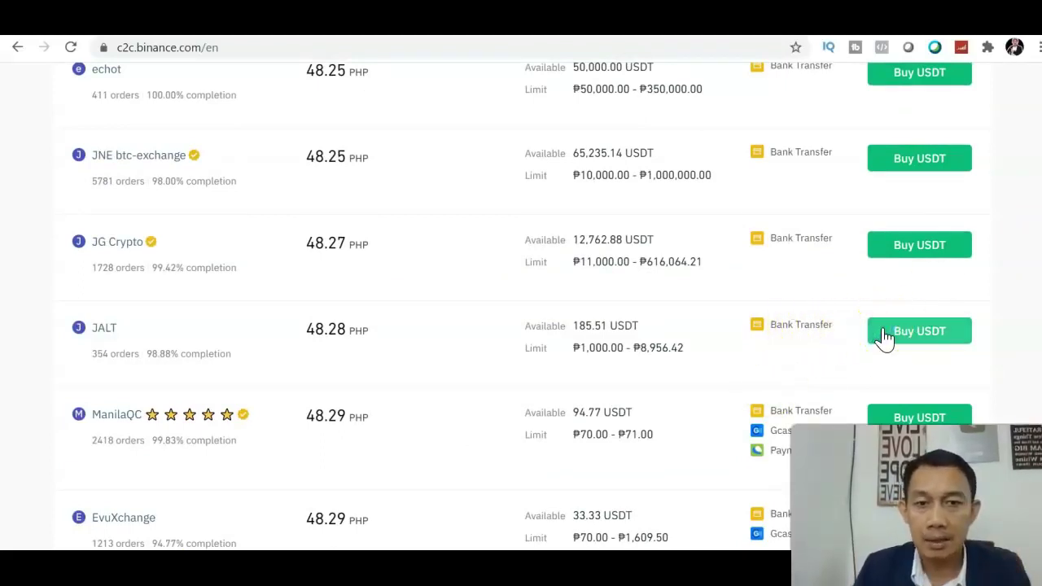
Step: Buy 20.71 USDT by paying 1000 PHP to the seller offering 48.28 PHP
{"action": "left_click", "coordinate": [883, 329]}
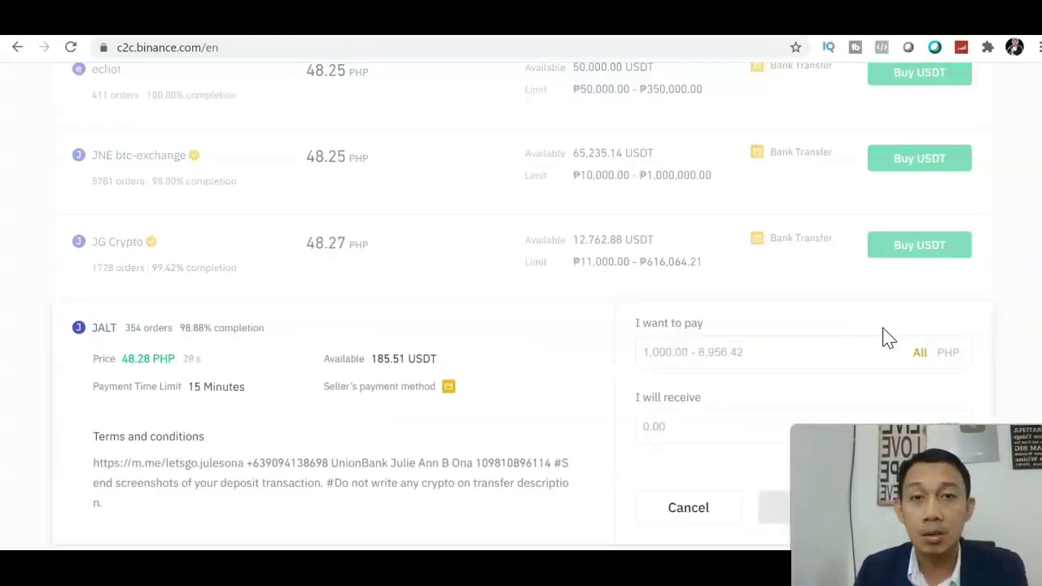
{"action": "scroll", "coordinate": [521, 309], "scroll_direction": "down", "scroll_amount": 3}
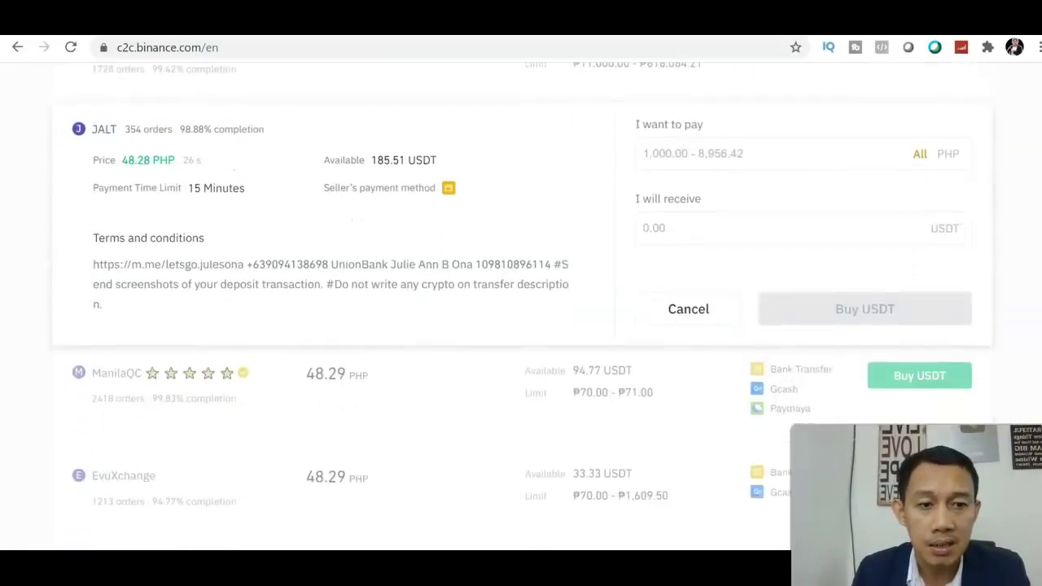
{"action": "scroll", "coordinate": [923, 291], "scroll_direction": "up", "scroll_amount": 1}
{"action": "left_click", "coordinate": [767, 196]}
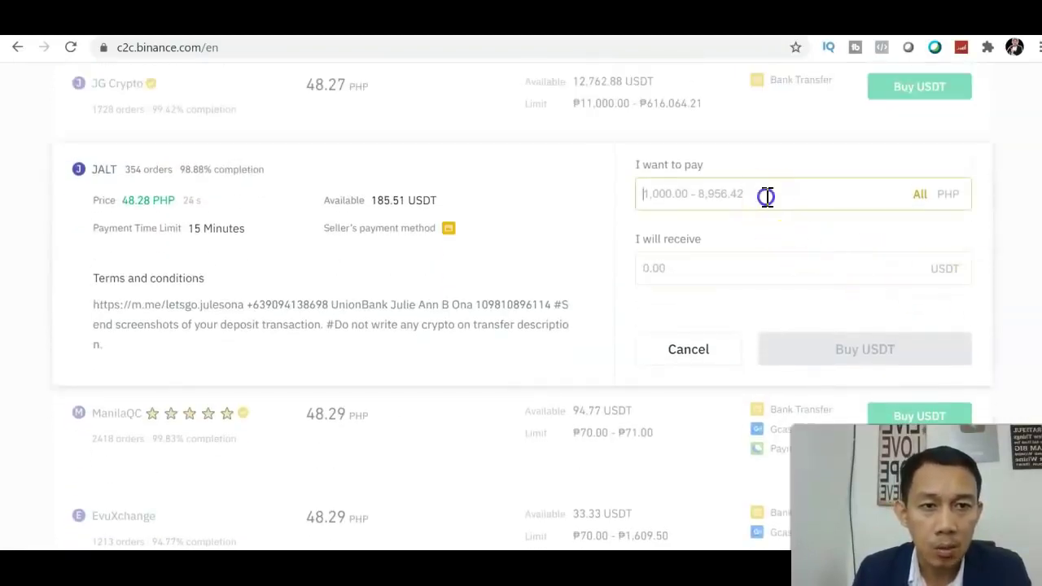
{"action": "type", "text": "1000"}
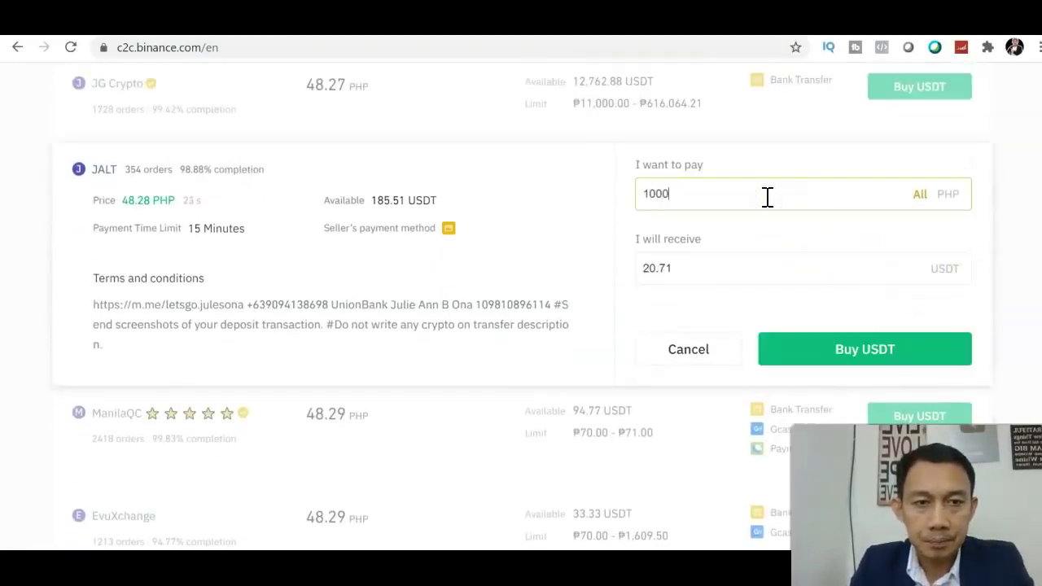
{"action": "left_click", "coordinate": [791, 346]}
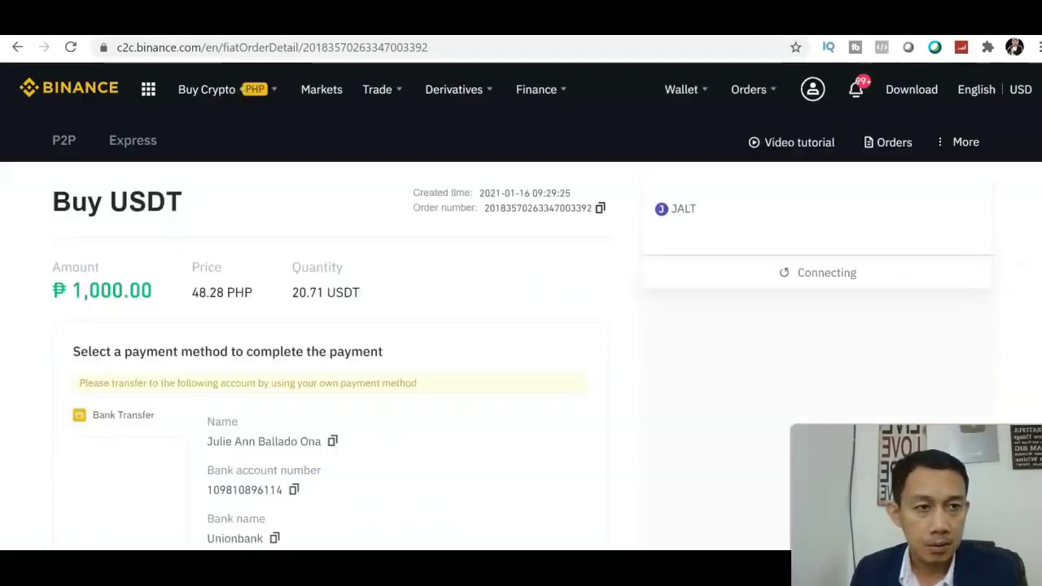
Step: Collapse the seller's long safety warning and review the seller's Unionbank bank-transfer payment details
{"action": "scroll", "coordinate": [521, 326], "scroll_direction": "down", "scroll_amount": 2}
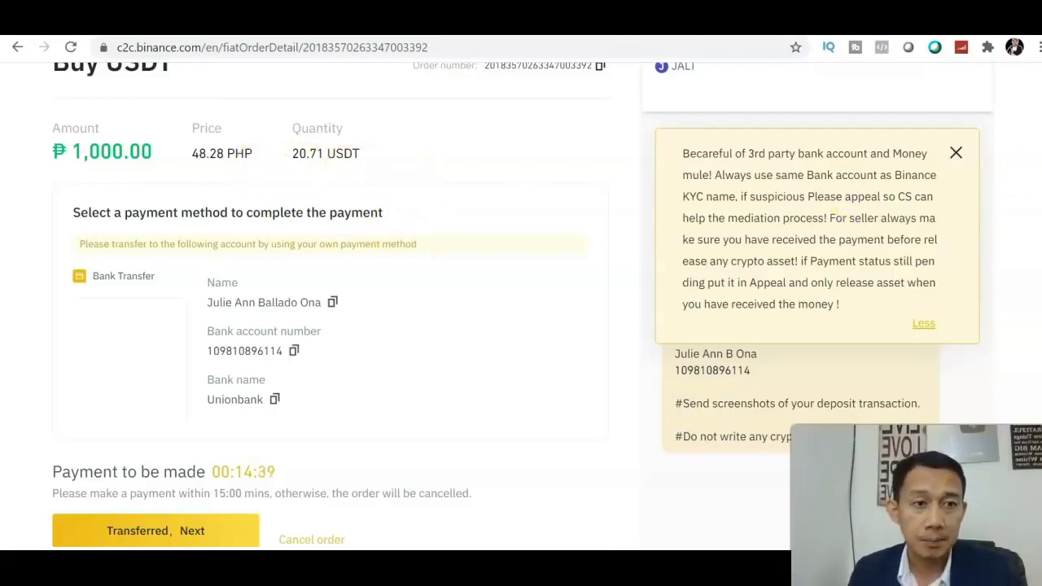
{"action": "scroll", "coordinate": [520, 326], "scroll_direction": "down", "scroll_amount": 1}
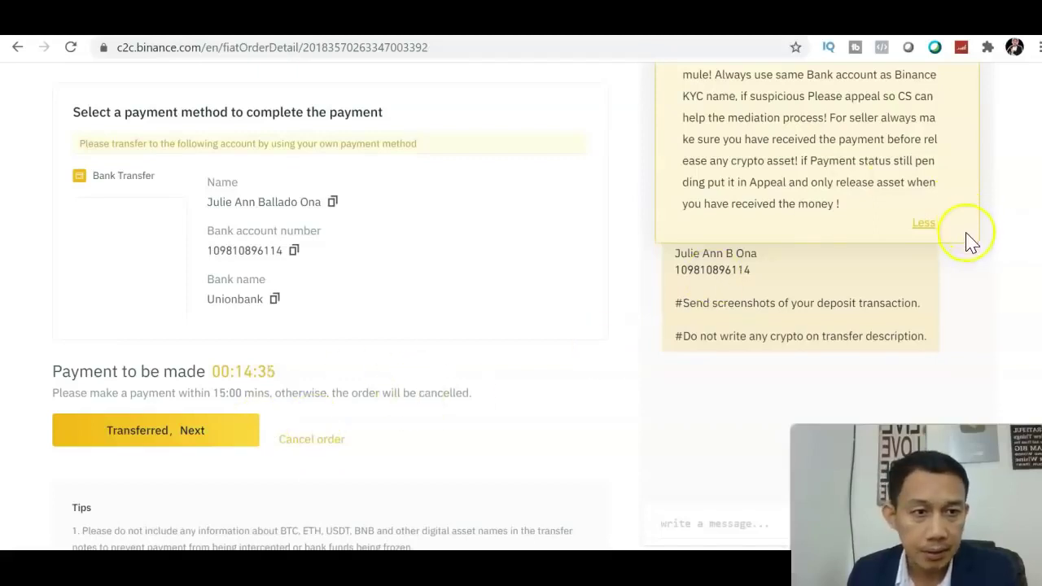
{"action": "left_click", "coordinate": [924, 224]}
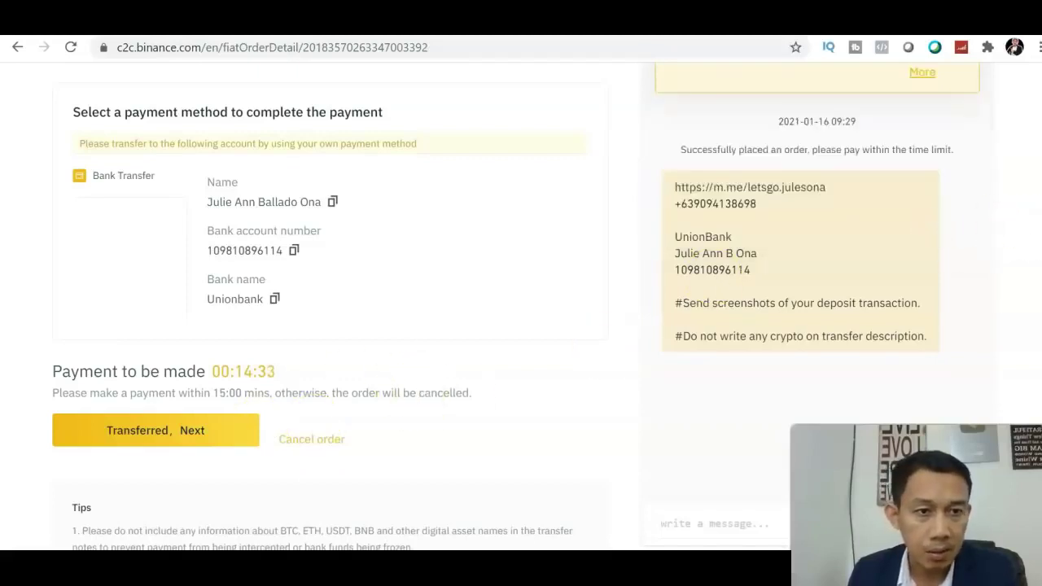
{"action": "scroll", "coordinate": [521, 325], "scroll_direction": "up", "scroll_amount": 1}
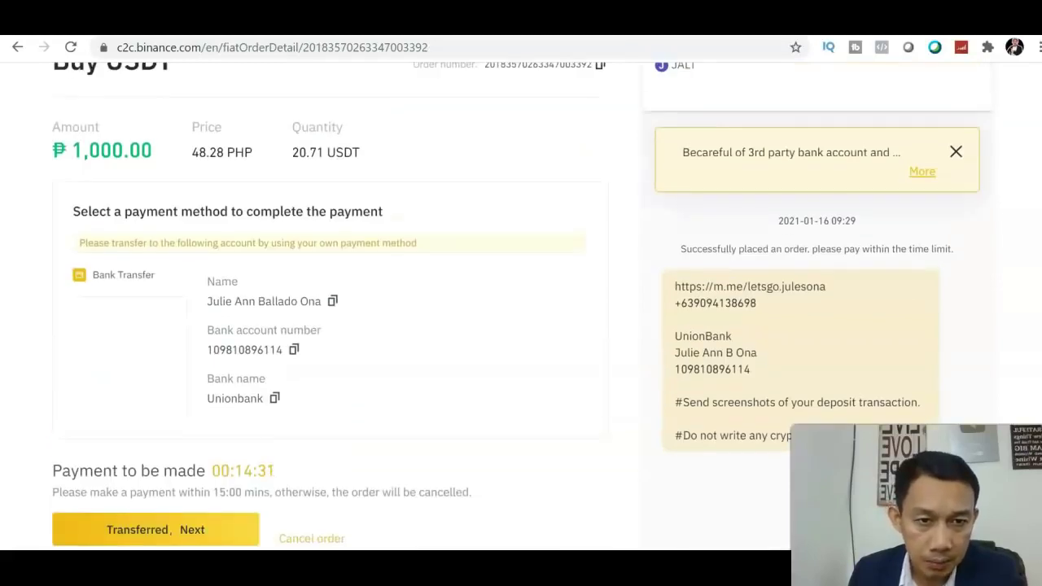
{"action": "scroll", "coordinate": [520, 326], "scroll_direction": "down", "scroll_amount": 1}
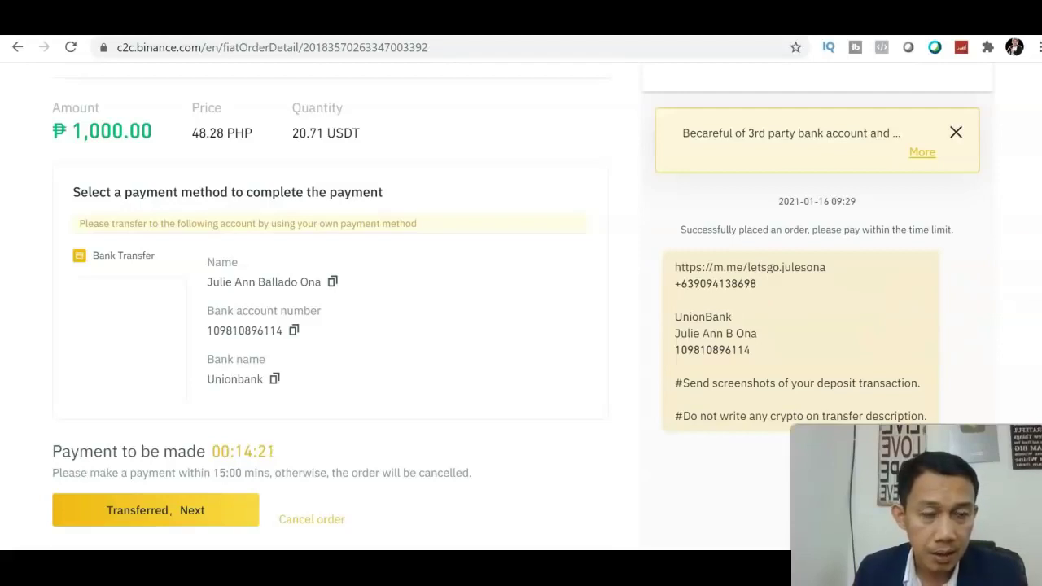
{"action": "scroll", "coordinate": [521, 310], "scroll_direction": "down", "scroll_amount": 1}
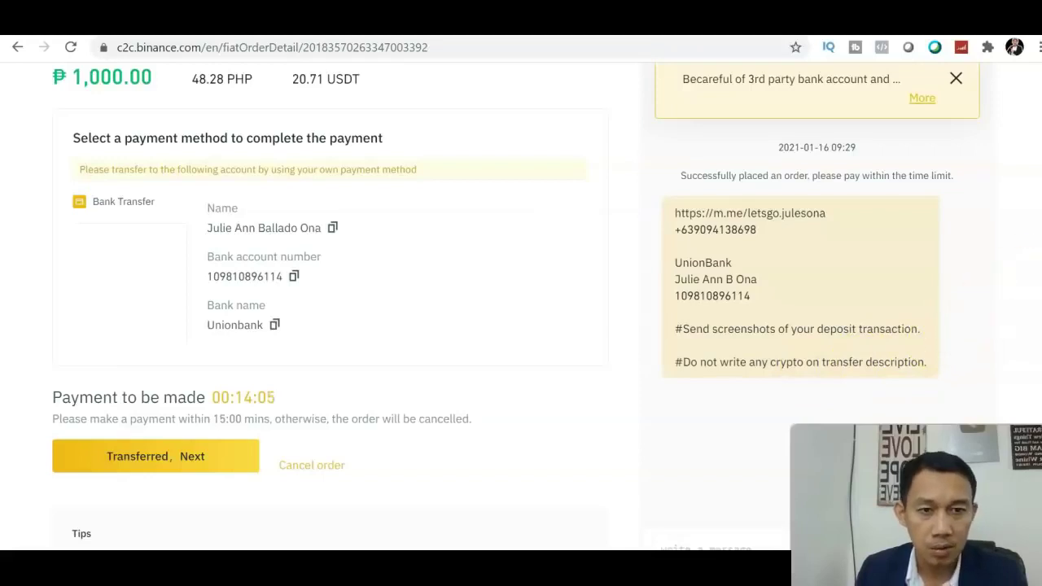
{"action": "scroll", "coordinate": [325, 309], "scroll_direction": "down", "scroll_amount": 2}
{"action": "scroll", "coordinate": [325, 309], "scroll_direction": "up", "scroll_amount": 3}
{"action": "scroll", "coordinate": [326, 310], "scroll_direction": "down", "scroll_amount": 2}
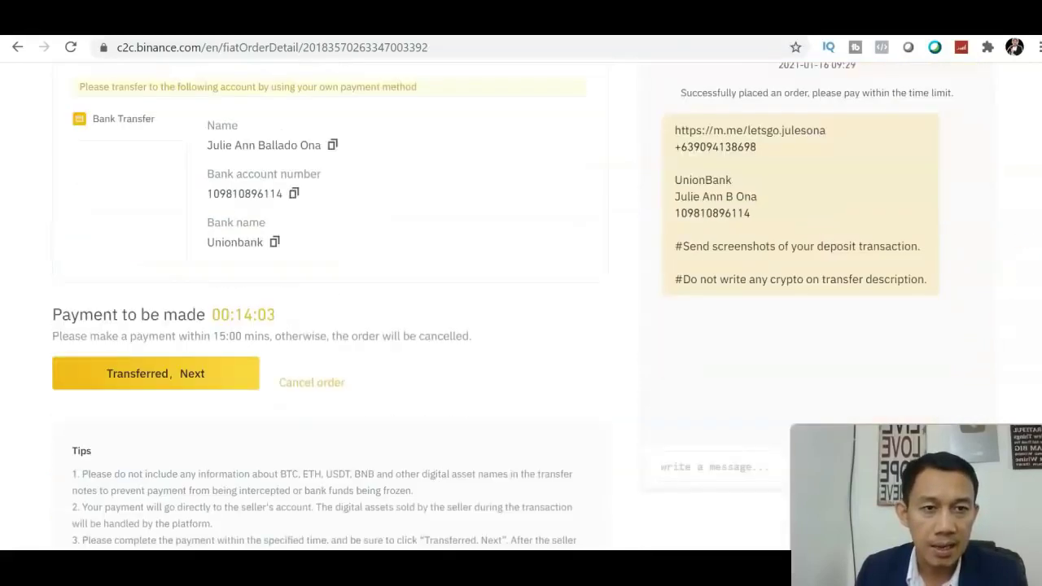
{"action": "scroll", "coordinate": [326, 309], "scroll_direction": "down", "scroll_amount": 1}
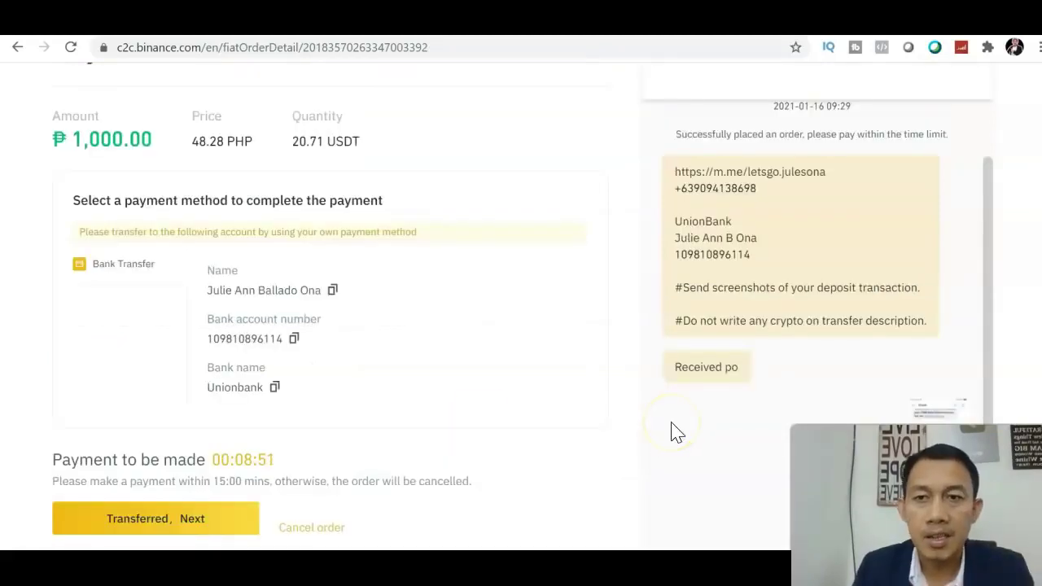
Step: Mark the ₱1,000 USDT order as transferred with 'Transferred, Next' to bring up payment confirmation
{"action": "scroll", "coordinate": [520, 326], "scroll_direction": "down", "scroll_amount": 3}
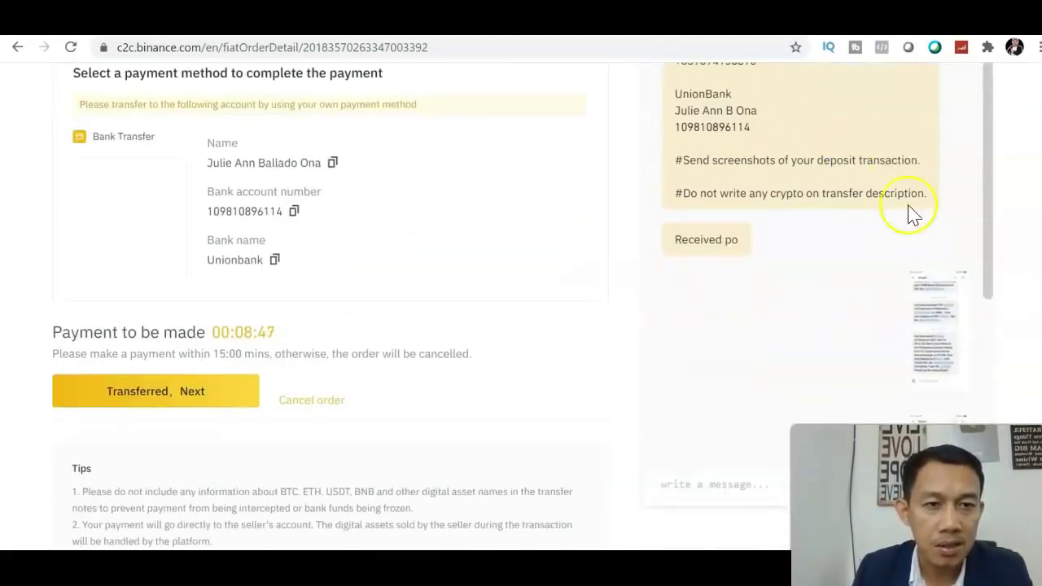
{"action": "left_click_drag", "start_coordinate": [985, 257], "coordinate": [981, 375]}
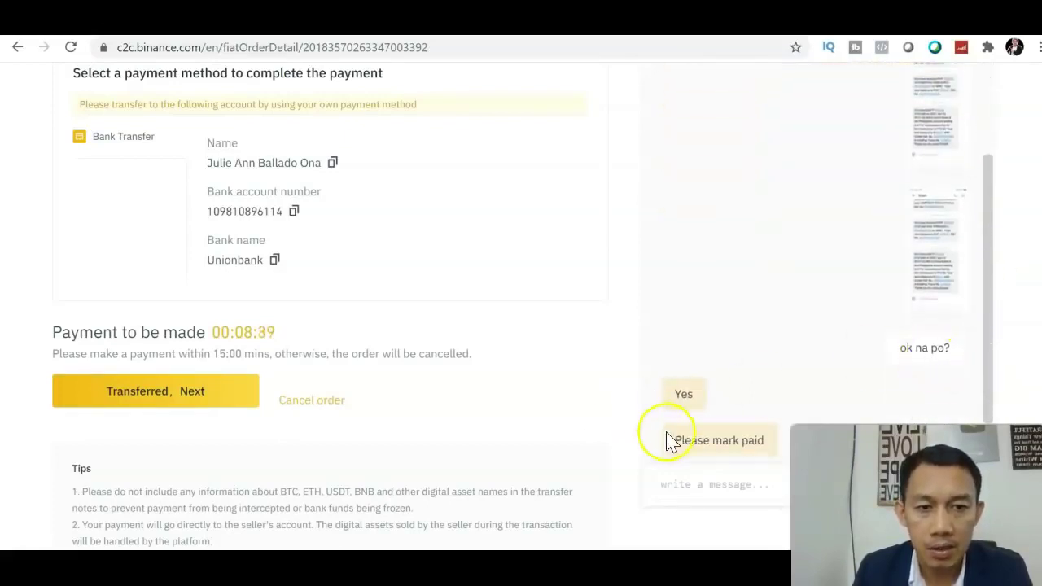
{"action": "scroll", "coordinate": [1009, 303], "scroll_direction": "up", "scroll_amount": 4}
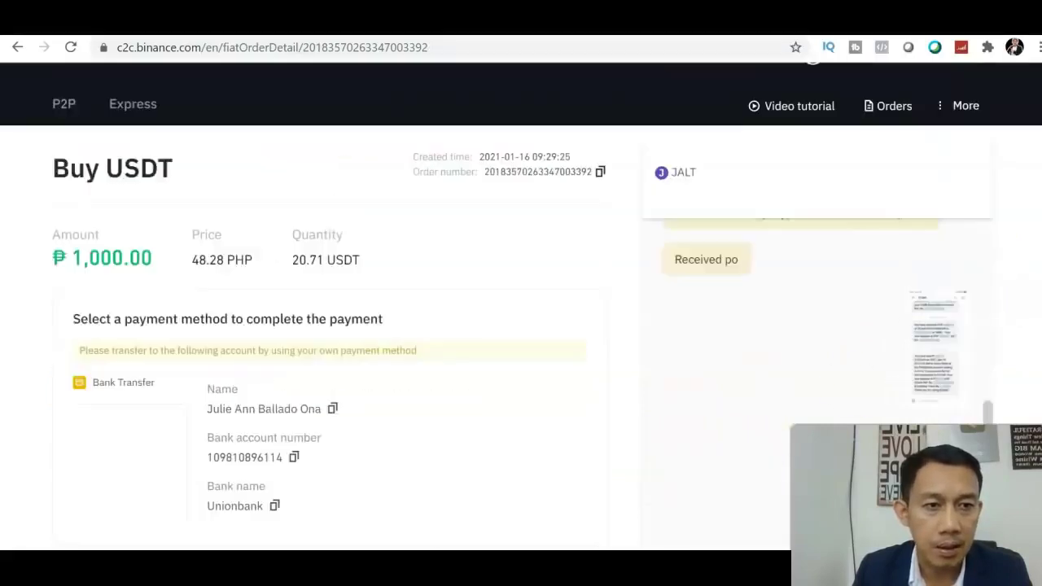
{"action": "scroll", "coordinate": [1009, 302], "scroll_direction": "down", "scroll_amount": 2}
{"action": "scroll", "coordinate": [521, 301], "scroll_direction": "down", "scroll_amount": 3}
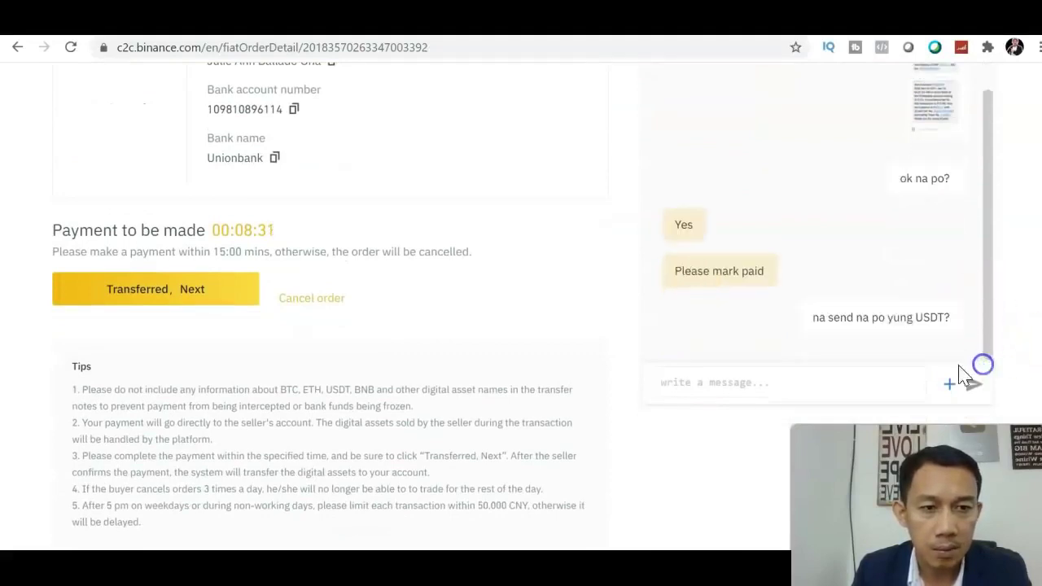
{"action": "left_click", "coordinate": [203, 290]}
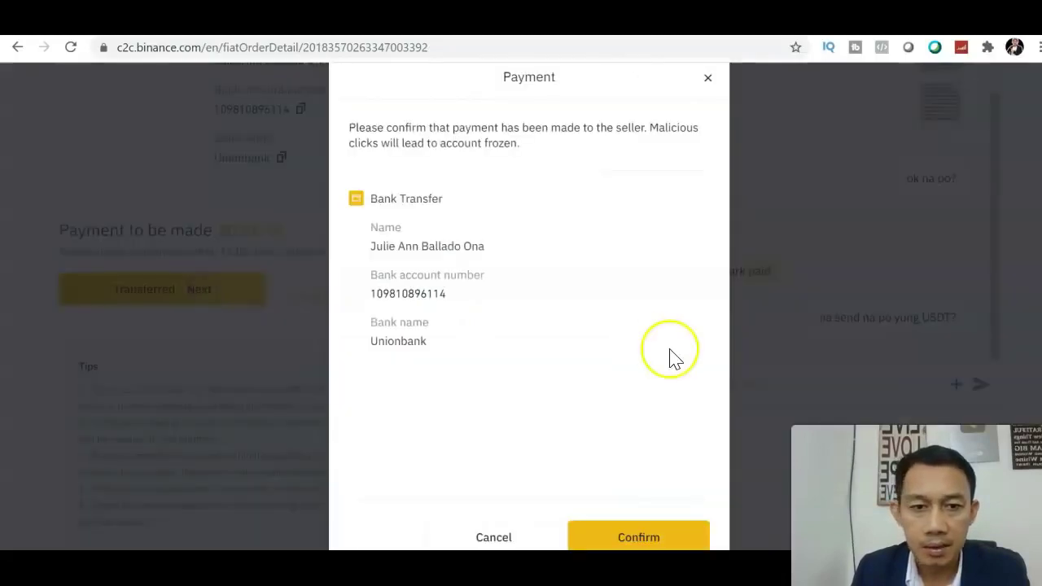
Step: Confirm the bank payment so the 20.71 USDT order shows 'Order completed'
{"action": "left_click", "coordinate": [639, 539]}
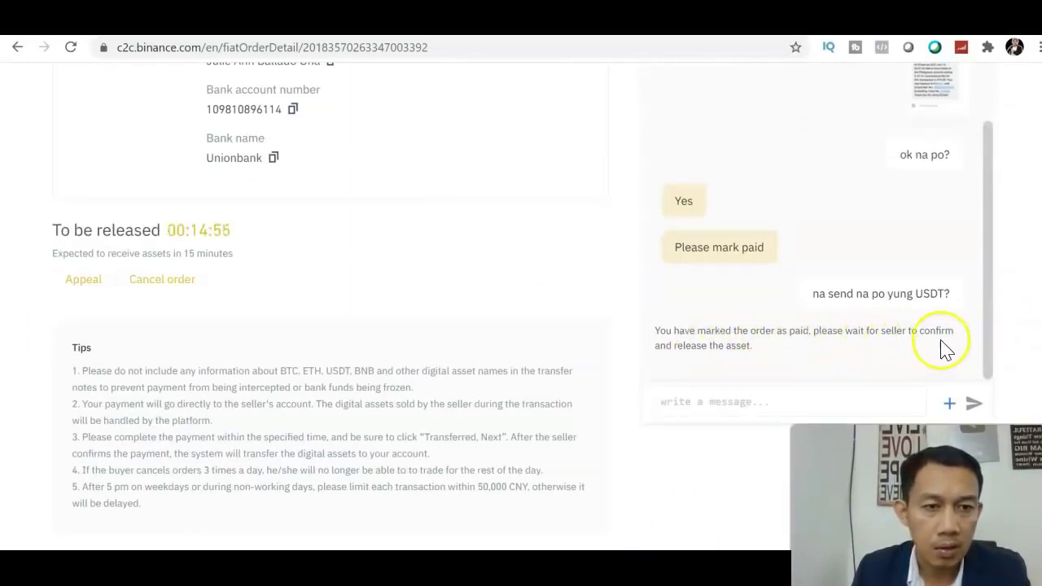
{"action": "left_click_drag", "start_coordinate": [983, 361], "coordinate": [990, 200]}
{"action": "scroll", "coordinate": [521, 305], "scroll_direction": "up", "scroll_amount": 4}
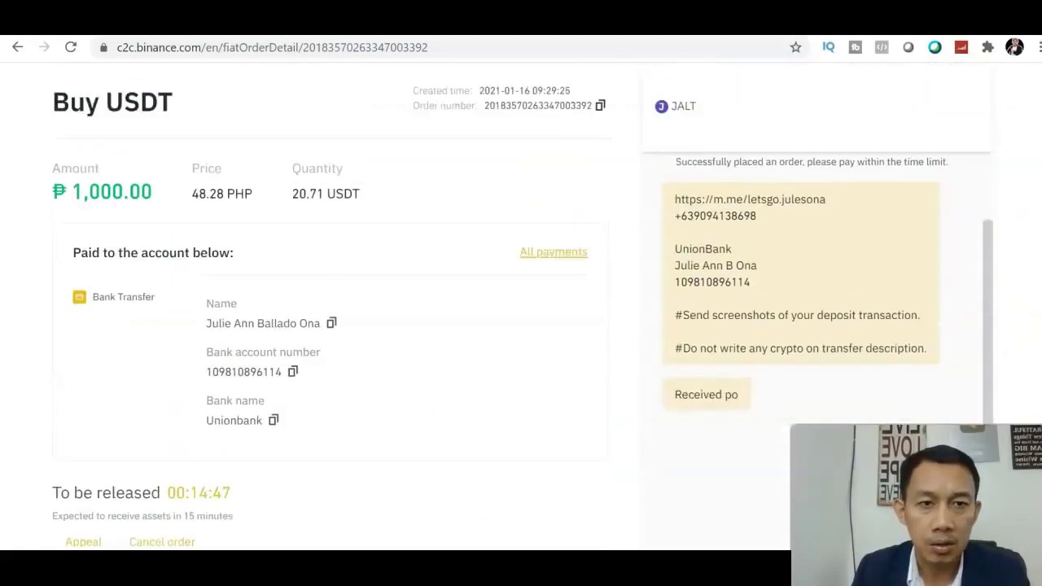
{"action": "scroll", "coordinate": [521, 305], "scroll_direction": "down", "scroll_amount": 1}
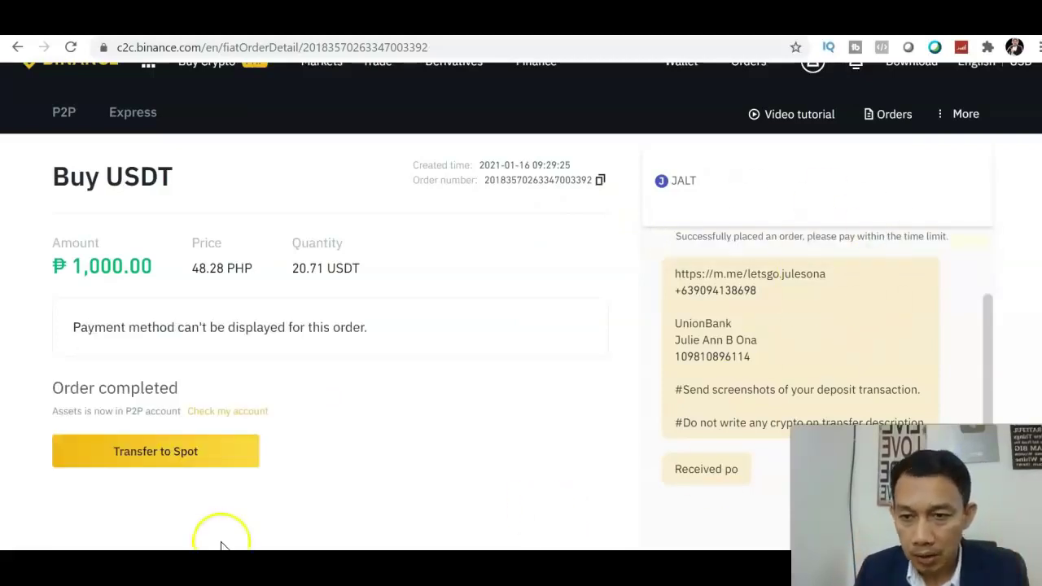
Step: Choose 'Transfer to Spot' on the completed order to reach the P2P wallet
{"action": "left_click", "coordinate": [162, 467]}
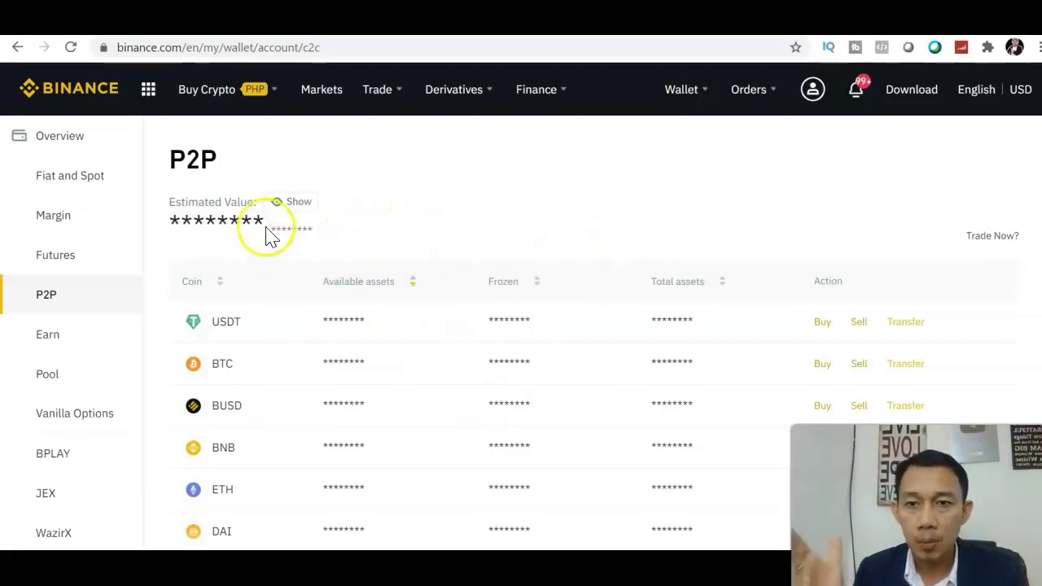
Step: Reveal the hidden P2P balances and begin a USDT transfer to the Spot Wallet
{"action": "left_click", "coordinate": [290, 208]}
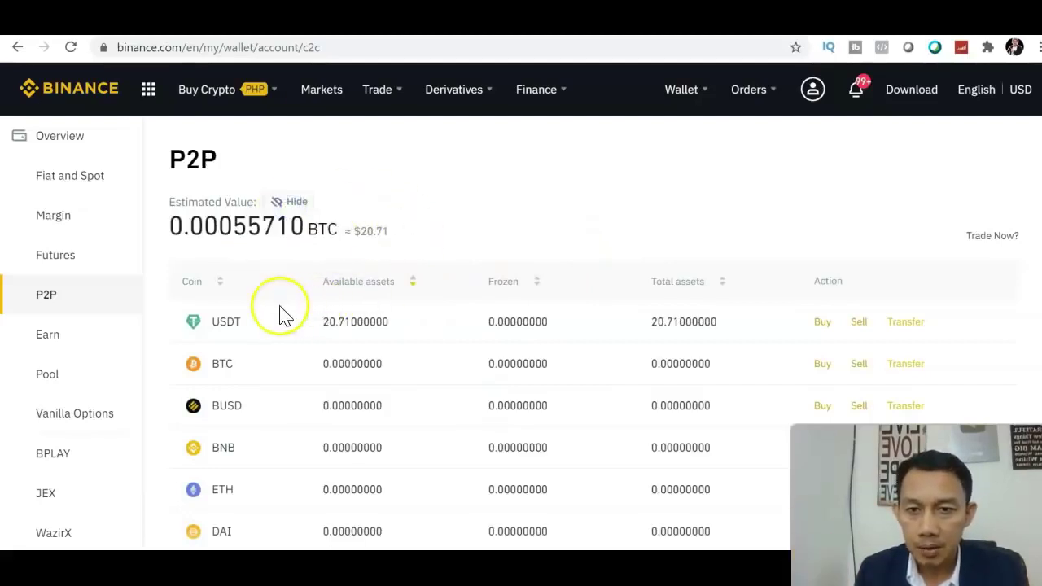
{"action": "scroll", "coordinate": [592, 326], "scroll_direction": "down", "scroll_amount": 1}
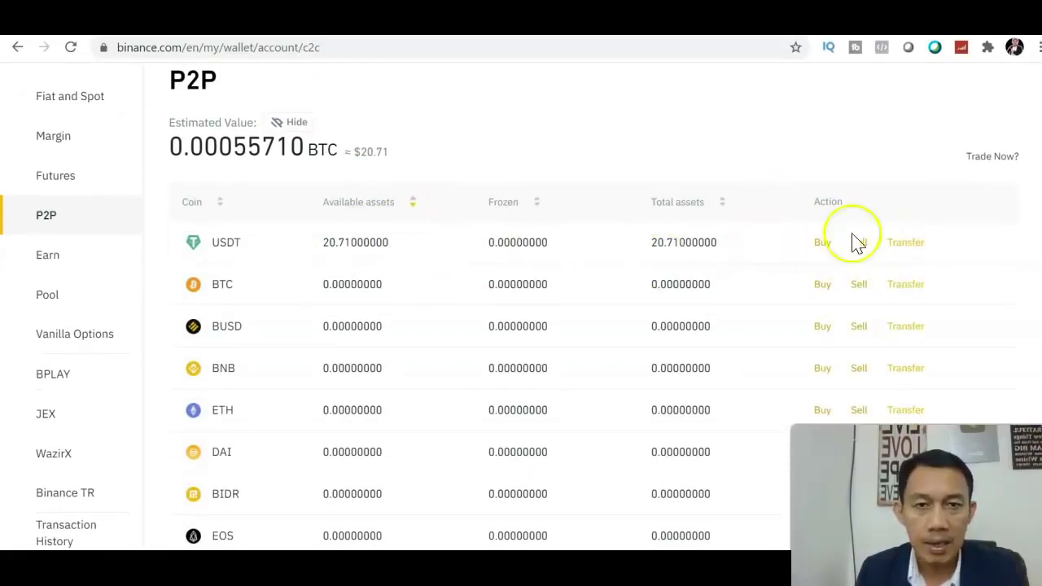
{"action": "left_click", "coordinate": [906, 242]}
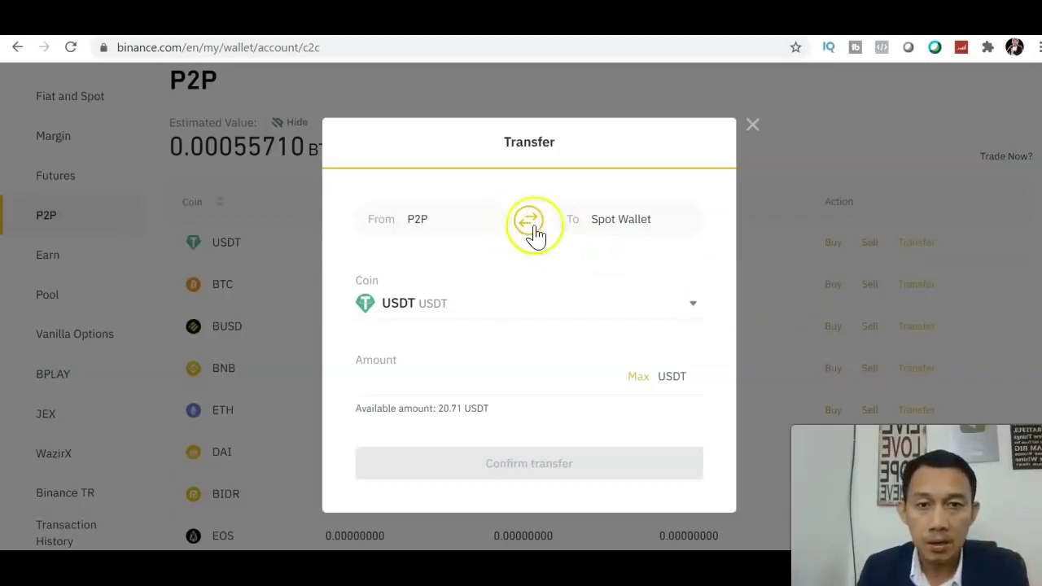
Step: Transfer the maximum 20.71 USDT from P2P to the Spot Wallet
{"action": "left_click", "coordinate": [584, 309]}
{"action": "left_click", "coordinate": [698, 294]}
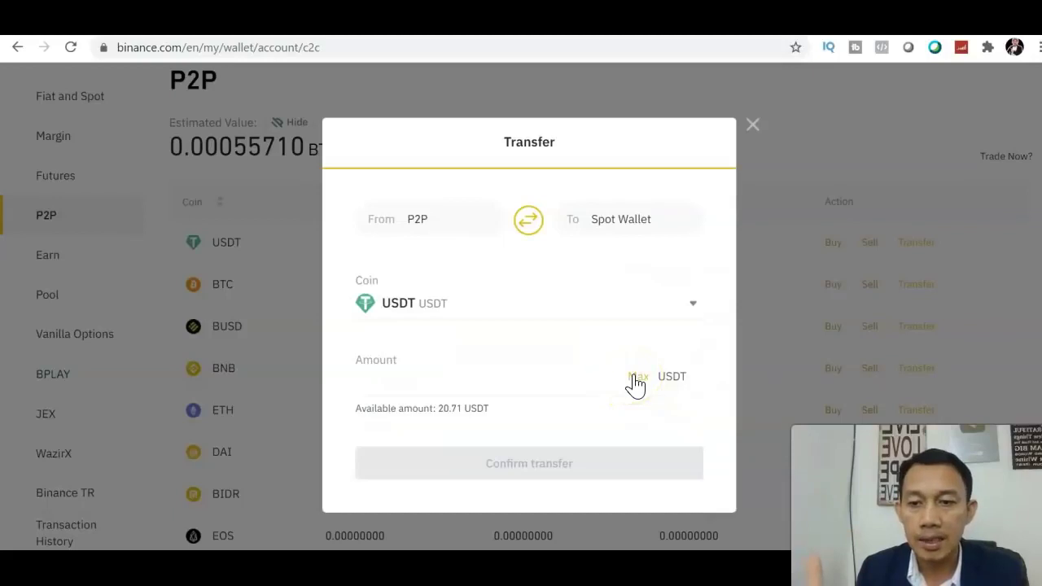
{"action": "left_click", "coordinate": [634, 376]}
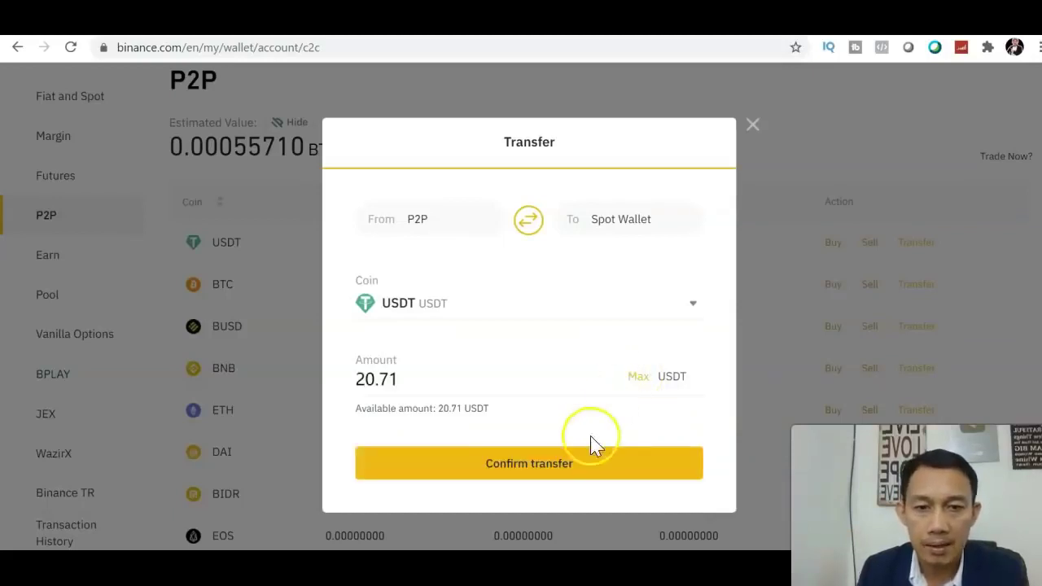
{"action": "left_click", "coordinate": [571, 466]}
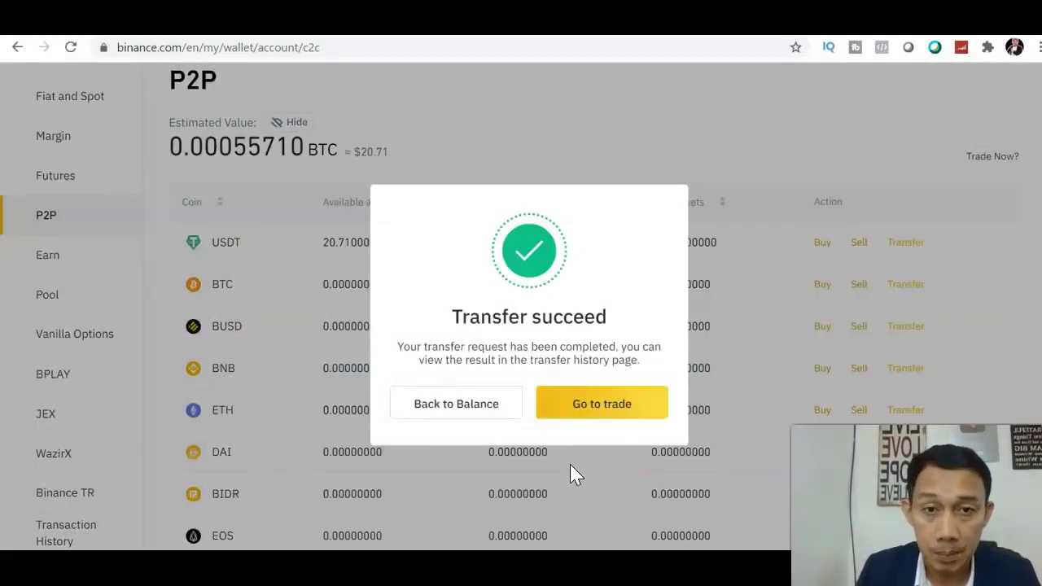
Step: Continue from the transfer success dialog to the P2P market's USDT offers in PHP
{"action": "left_click", "coordinate": [580, 415]}
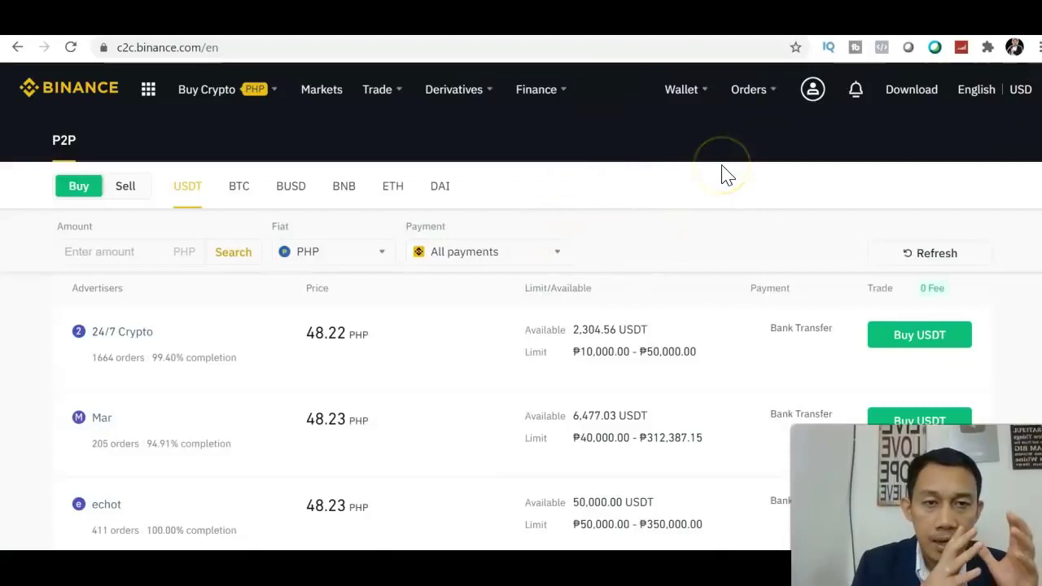
{"action": "left_click", "coordinate": [688, 97]}
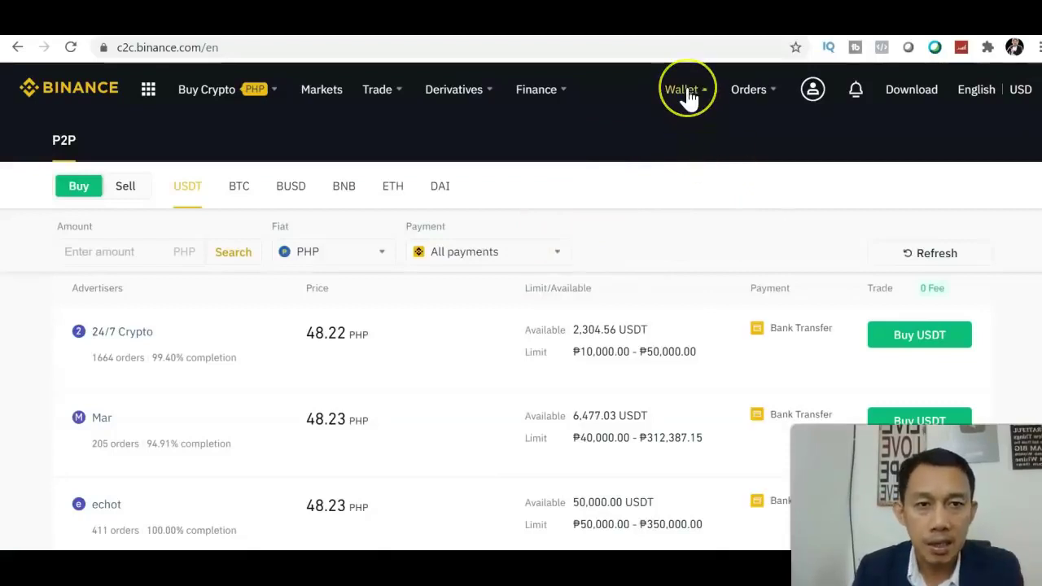
Step: Open the Fiat and Spot wallet showing 324.60562645 USDT and 0.01031361 BTC
{"action": "left_click", "coordinate": [692, 183]}
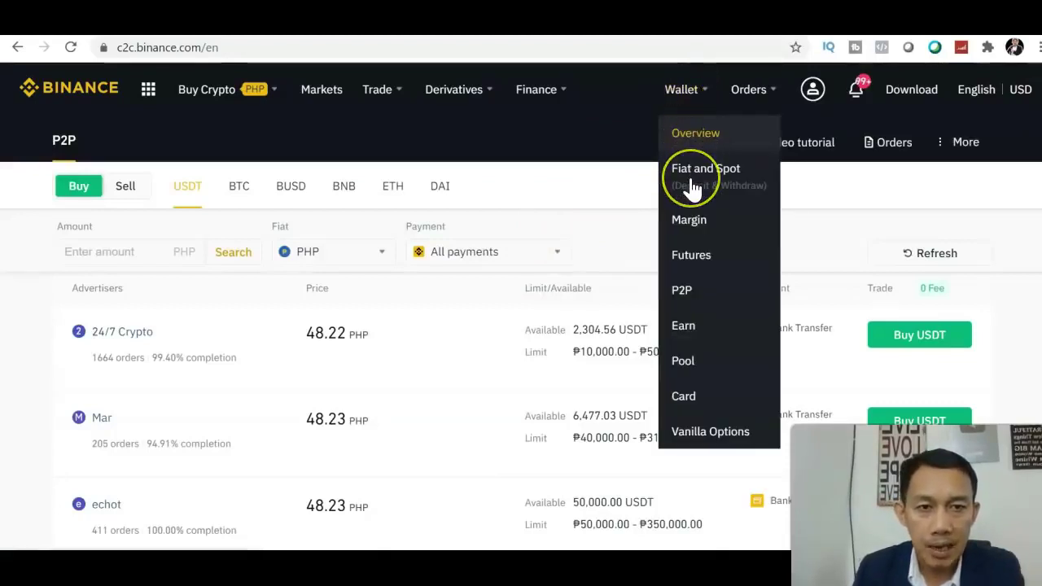
{"action": "left_click", "coordinate": [692, 185]}
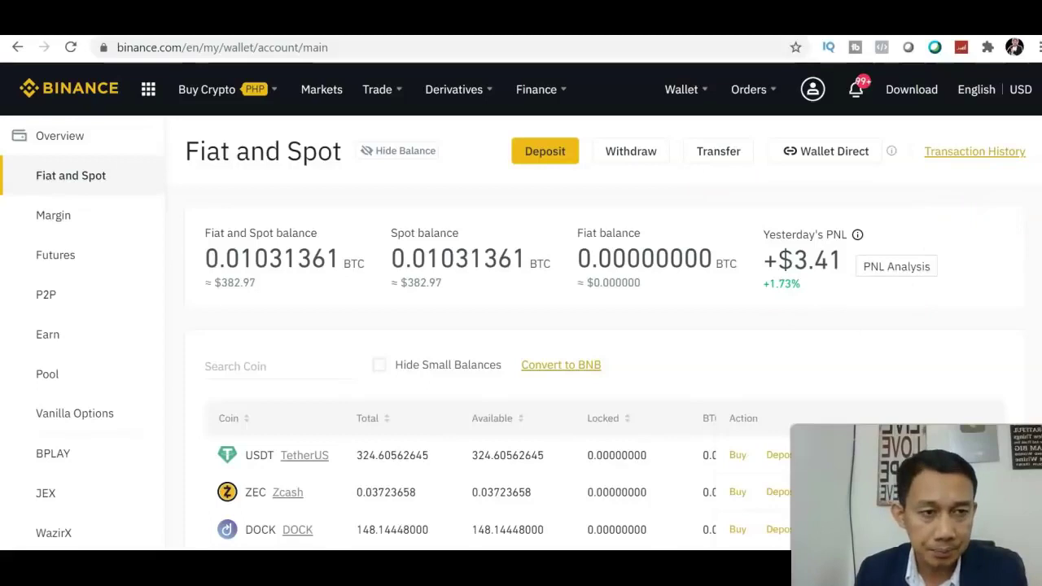
{"action": "scroll", "coordinate": [520, 306], "scroll_direction": "down", "scroll_amount": 2}
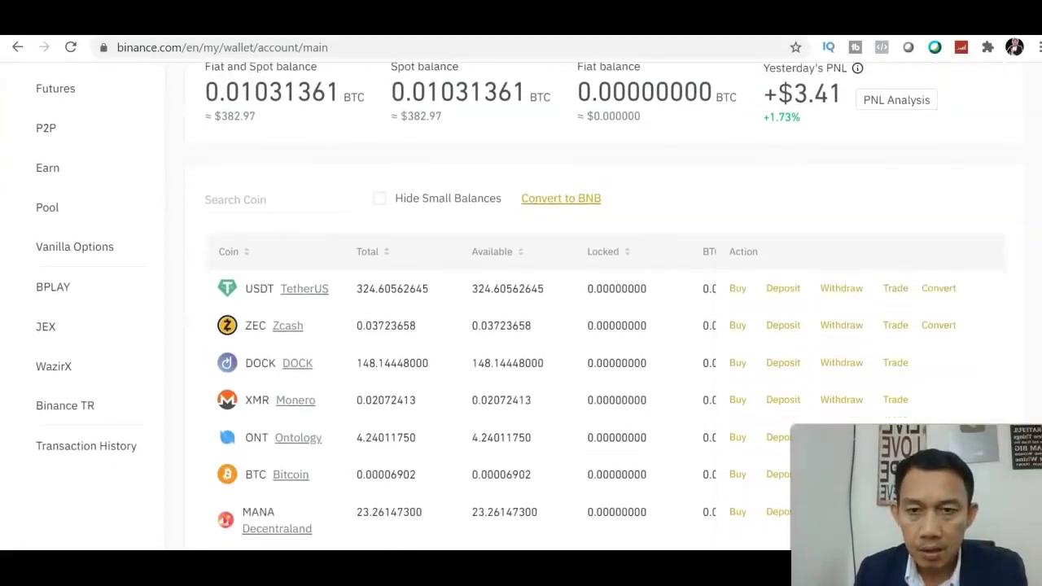
{"action": "scroll", "coordinate": [521, 306], "scroll_direction": "up", "scroll_amount": 1}
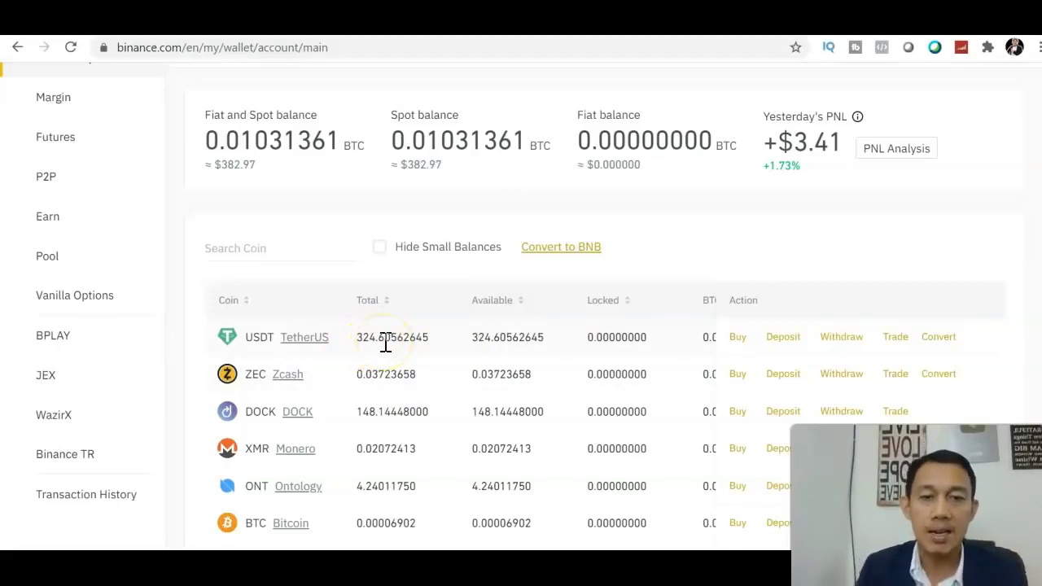
{"action": "scroll", "coordinate": [569, 326], "scroll_direction": "up", "scroll_amount": 2}
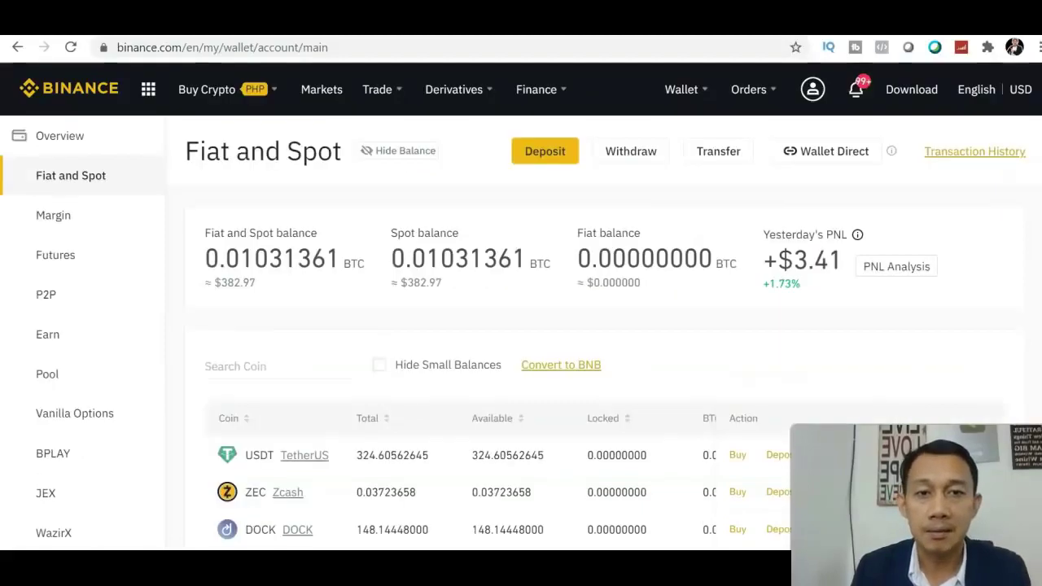
{"action": "scroll", "coordinate": [570, 325], "scroll_direction": "down", "scroll_amount": 3}
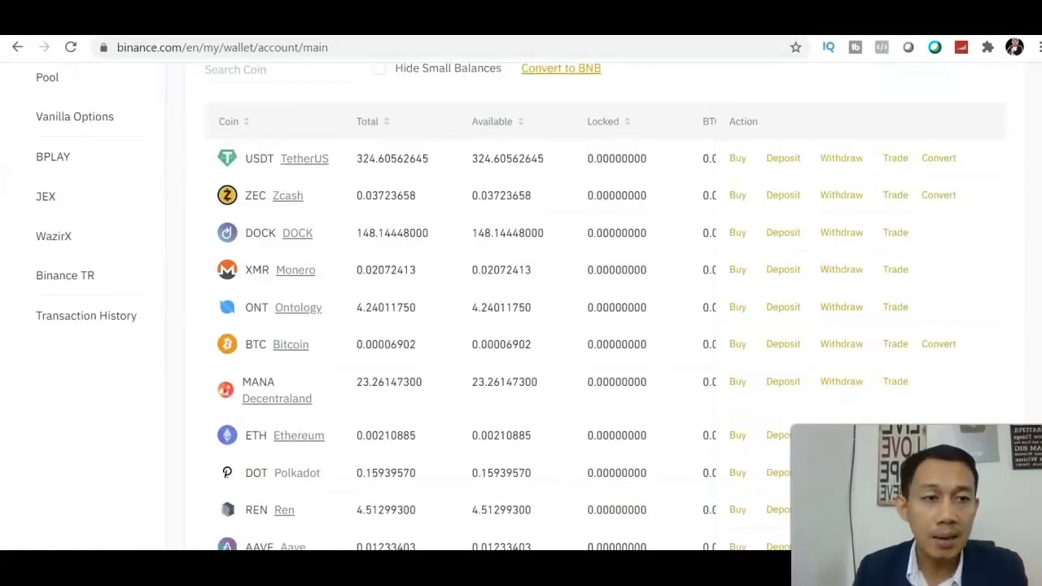
{"action": "scroll", "coordinate": [569, 326], "scroll_direction": "up", "scroll_amount": 4}
{"action": "scroll", "coordinate": [570, 325], "scroll_direction": "down", "scroll_amount": 3}
{"action": "scroll", "coordinate": [570, 325], "scroll_direction": "down", "scroll_amount": 3}
{"action": "scroll", "coordinate": [569, 326], "scroll_direction": "up", "scroll_amount": 3}
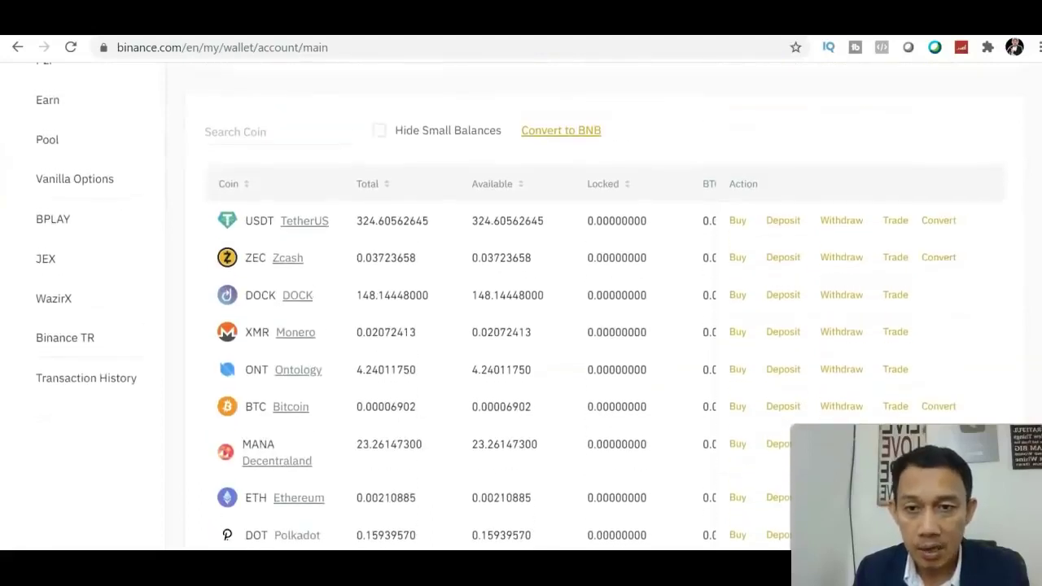
{"action": "scroll", "coordinate": [570, 326], "scroll_direction": "down", "scroll_amount": 1}
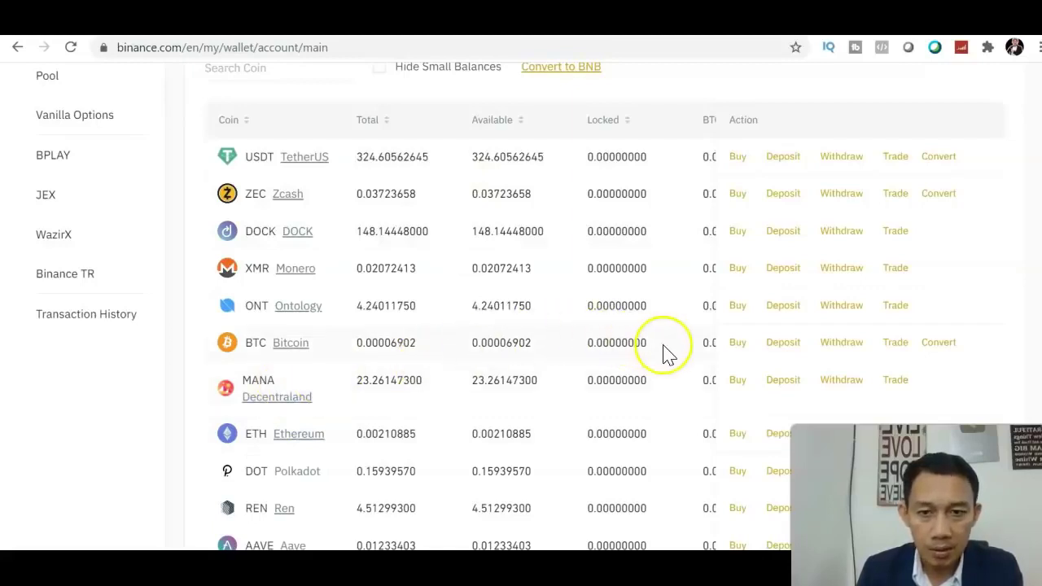
{"action": "left_click", "coordinate": [297, 73]}
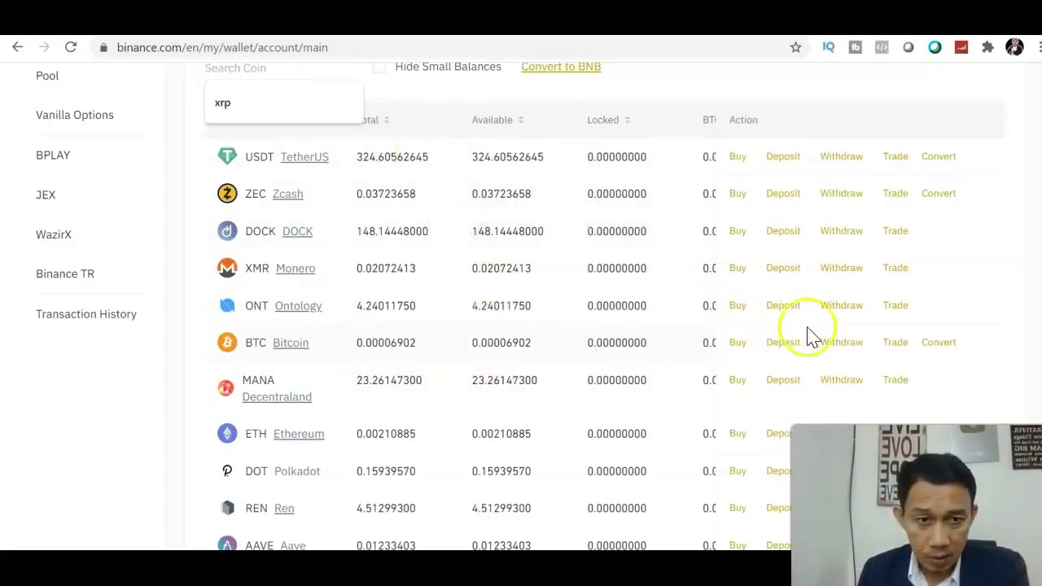
Step: Pick BTC/USDT from the BTC row's trading pairs to open its spot market
{"action": "left_click", "coordinate": [899, 343]}
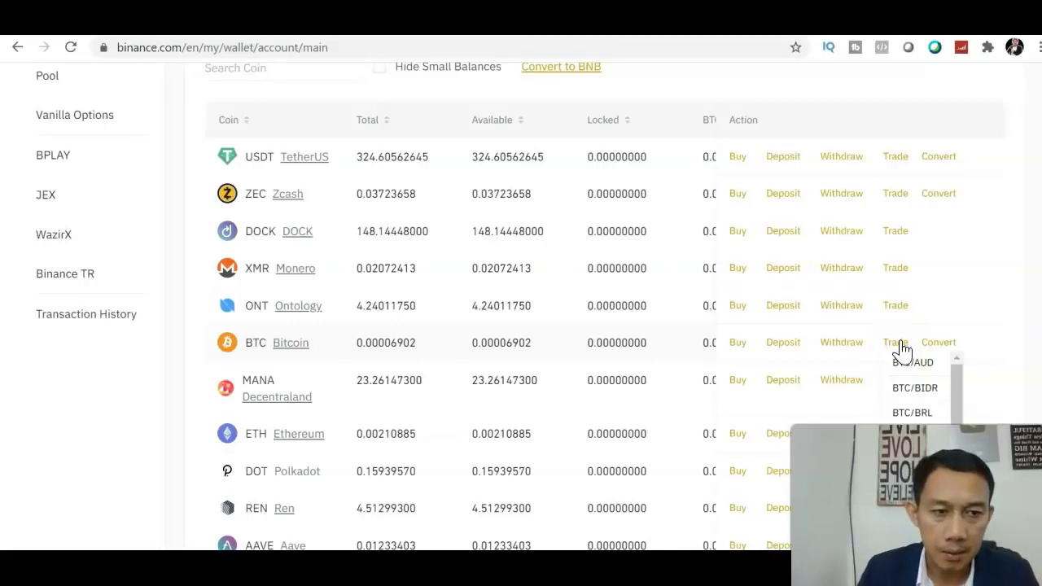
{"action": "scroll", "coordinate": [976, 269], "scroll_direction": "down", "scroll_amount": 3}
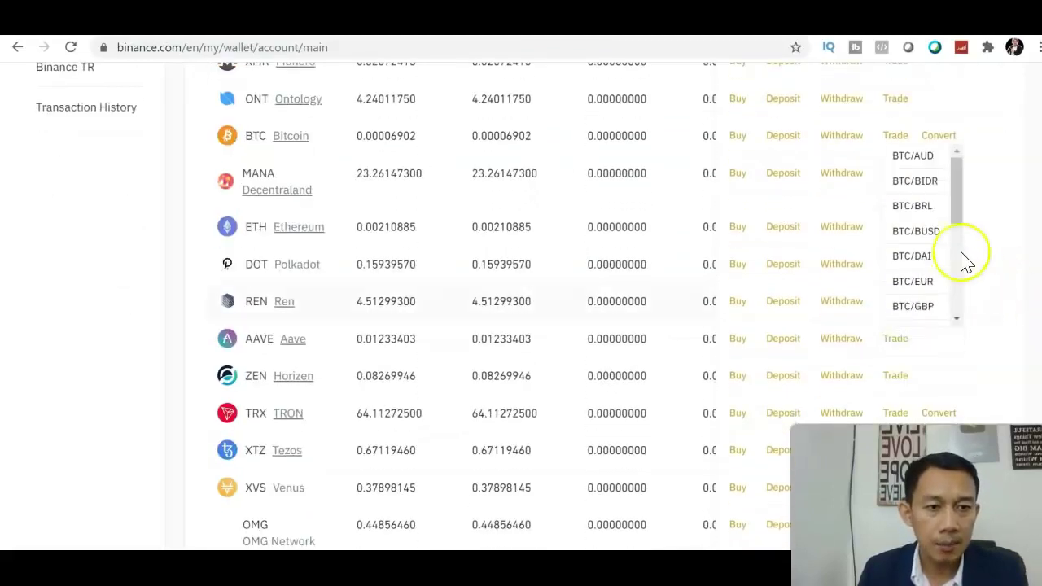
{"action": "left_click_drag", "start_coordinate": [955, 204], "coordinate": [961, 303]}
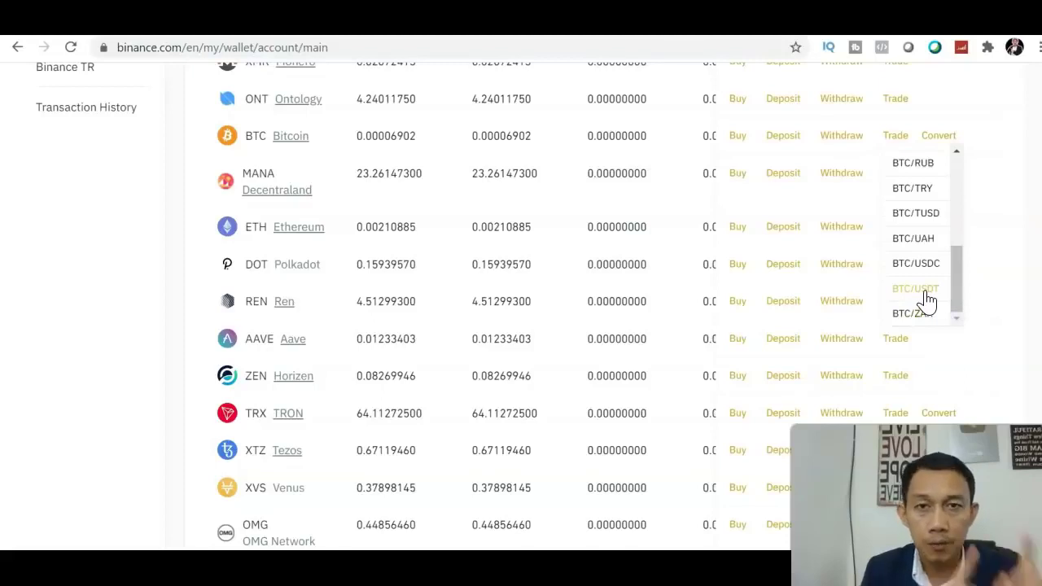
{"action": "left_click", "coordinate": [925, 295]}
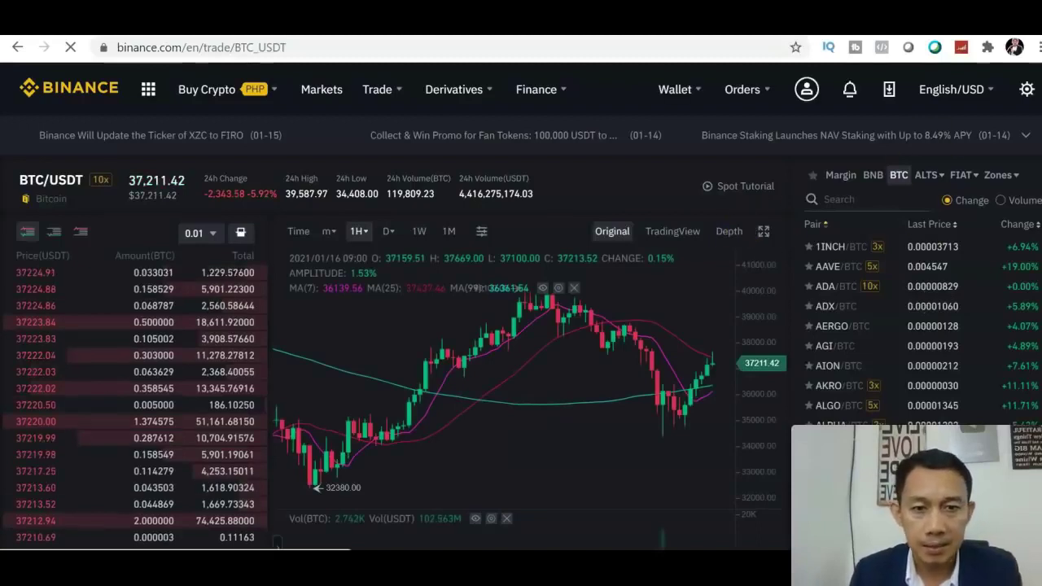
{"action": "scroll", "coordinate": [521, 325], "scroll_direction": "down", "scroll_amount": 2}
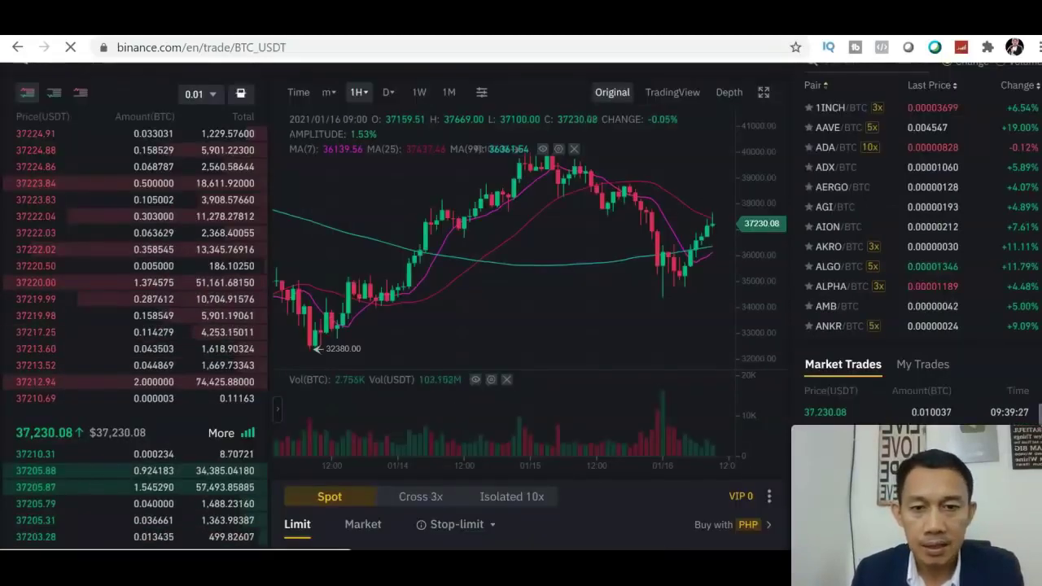
{"action": "scroll", "coordinate": [521, 306], "scroll_direction": "down", "scroll_amount": 1}
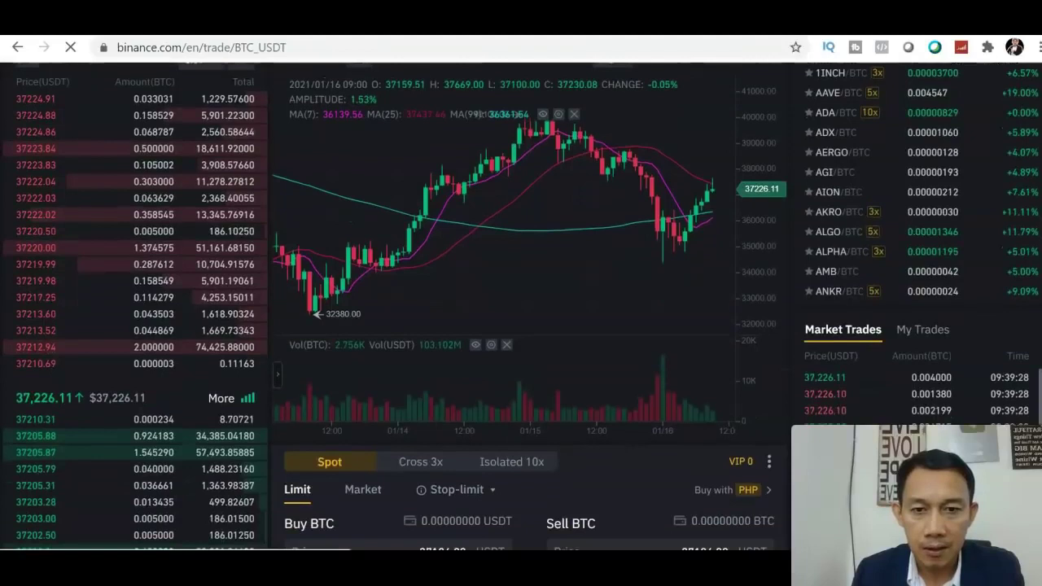
{"action": "scroll", "coordinate": [520, 326], "scroll_direction": "down", "scroll_amount": 2}
{"action": "scroll", "coordinate": [521, 326], "scroll_direction": "up", "scroll_amount": 3}
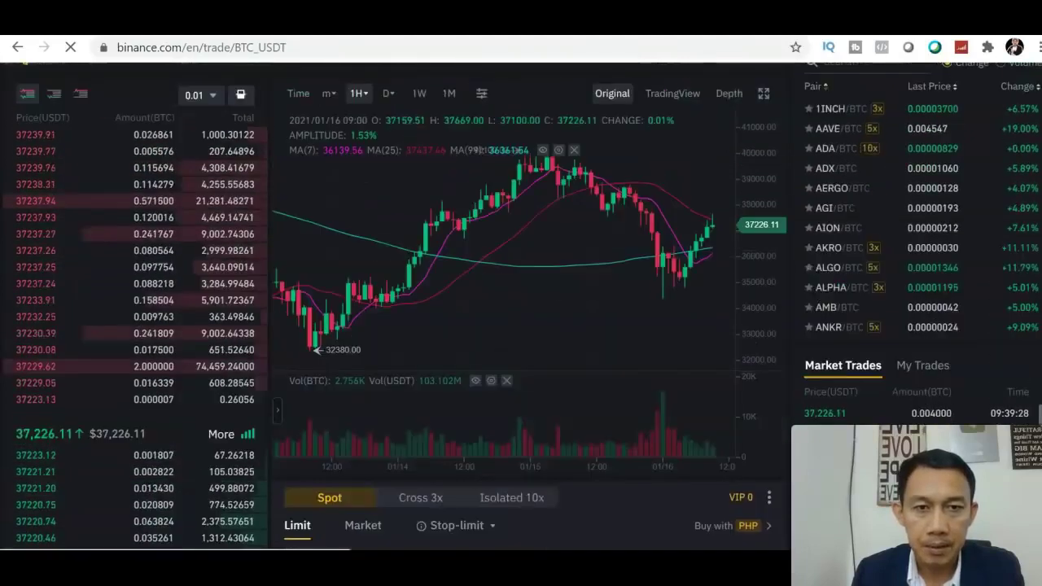
{"action": "scroll", "coordinate": [521, 325], "scroll_direction": "up", "scroll_amount": 2}
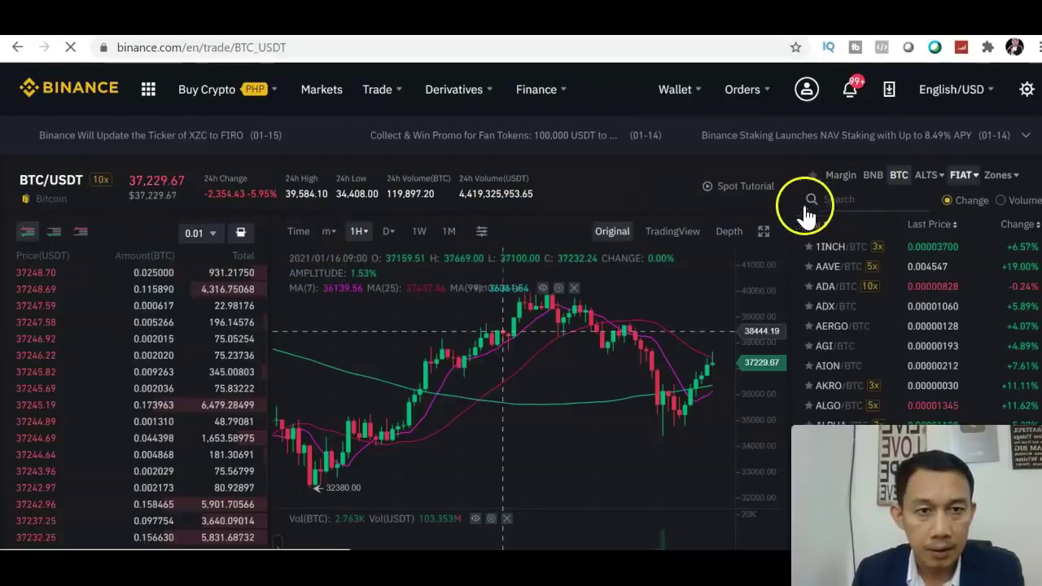
{"action": "scroll", "coordinate": [521, 306], "scroll_direction": "down", "scroll_amount": 1}
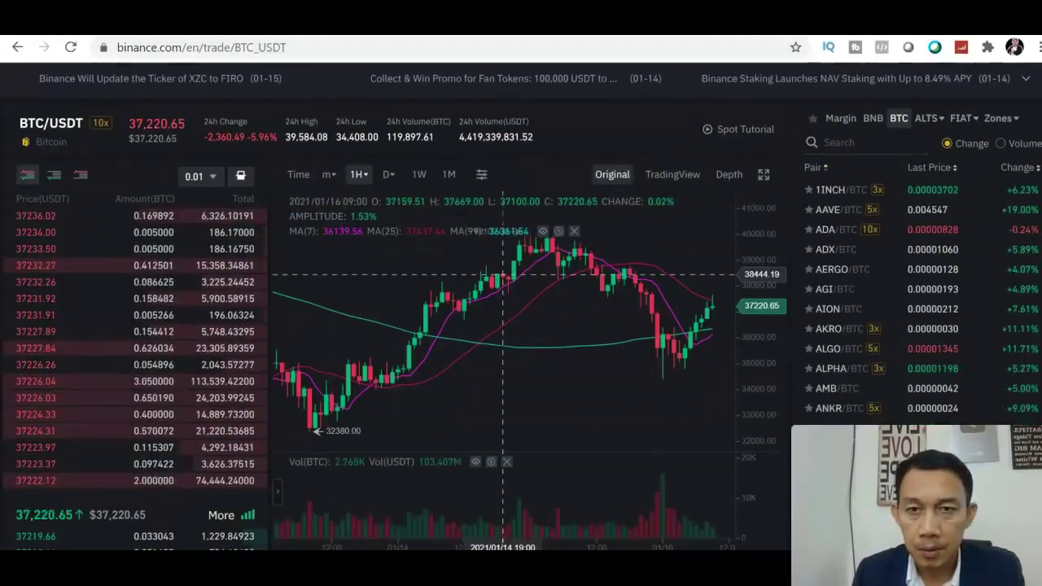
{"action": "scroll", "coordinate": [521, 306], "scroll_direction": "down", "scroll_amount": 1}
{"action": "scroll", "coordinate": [521, 306], "scroll_direction": "up", "scroll_amount": 2}
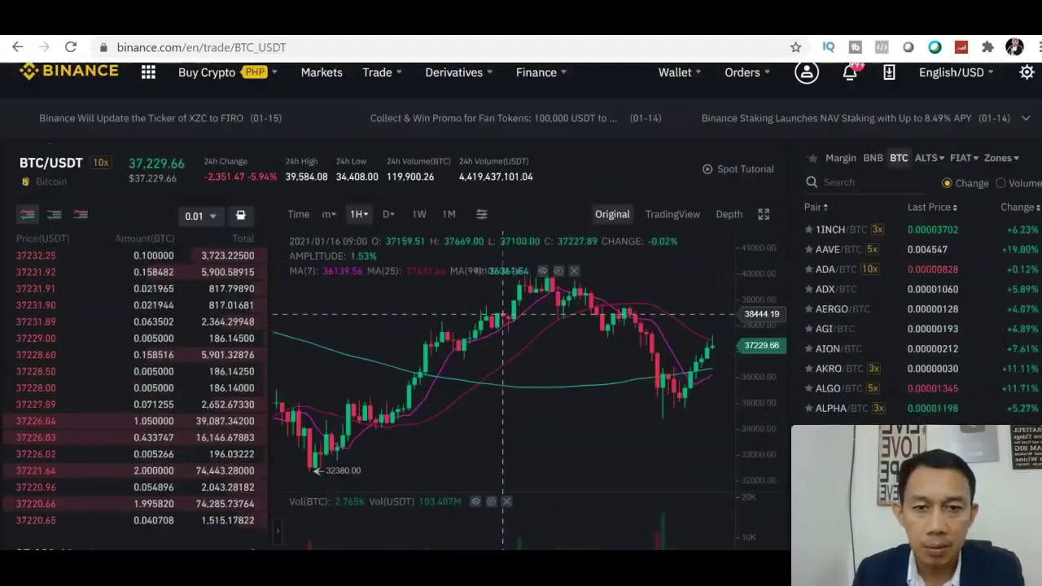
{"action": "scroll", "coordinate": [521, 306], "scroll_direction": "down", "scroll_amount": 2}
{"action": "scroll", "coordinate": [520, 306], "scroll_direction": "up", "scroll_amount": 3}
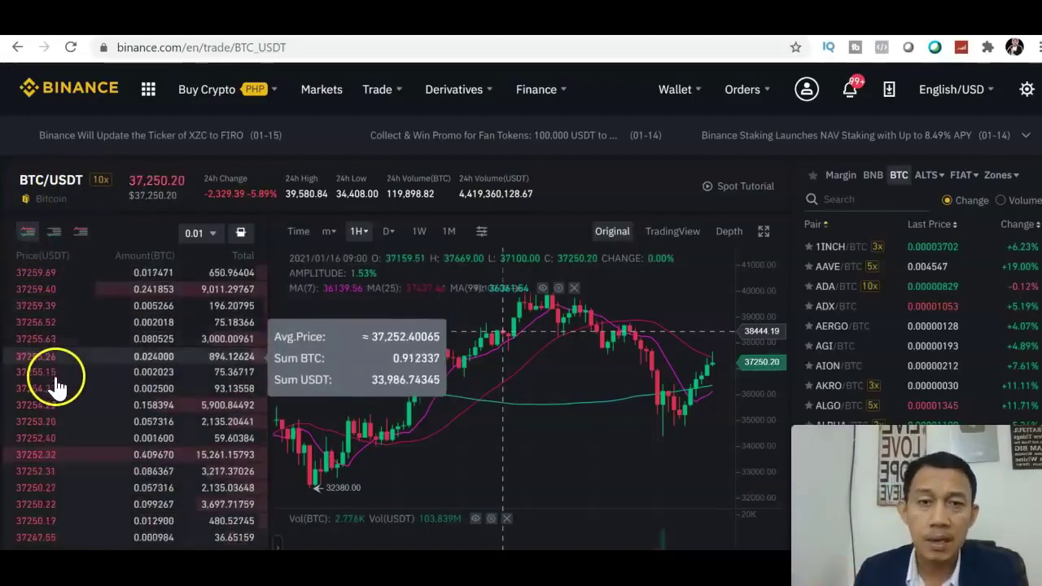
{"action": "scroll", "coordinate": [502, 331], "scroll_direction": "down", "scroll_amount": 3}
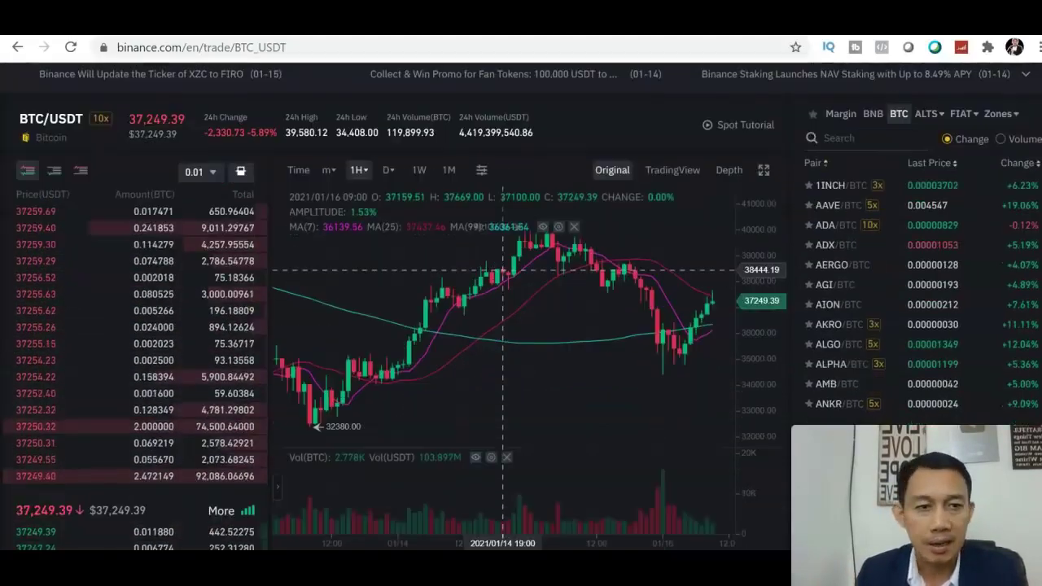
{"action": "scroll", "coordinate": [502, 132], "scroll_direction": "up", "scroll_amount": 1}
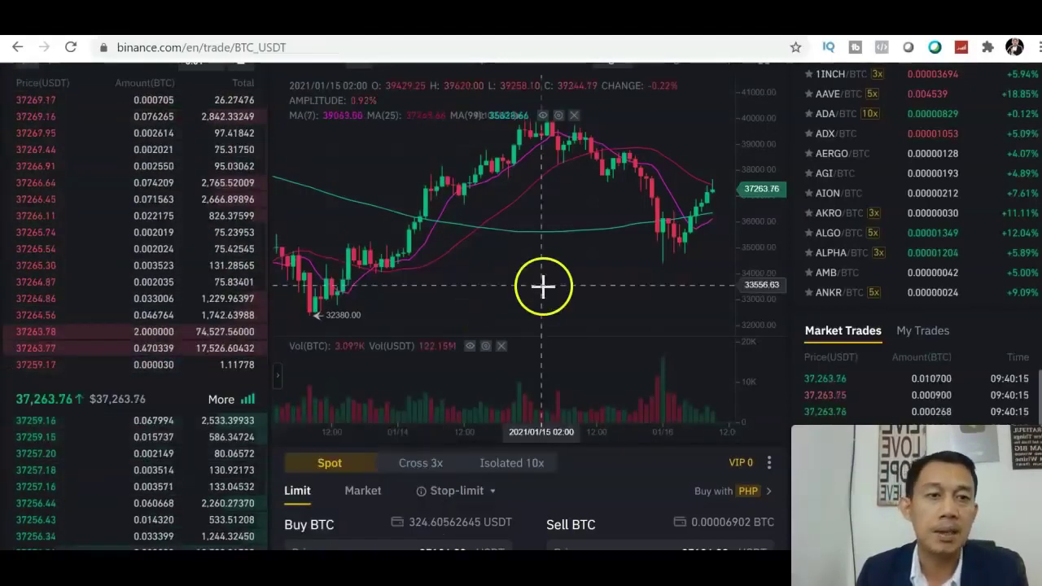
{"action": "scroll", "coordinate": [633, 229], "scroll_direction": "up", "scroll_amount": 2}
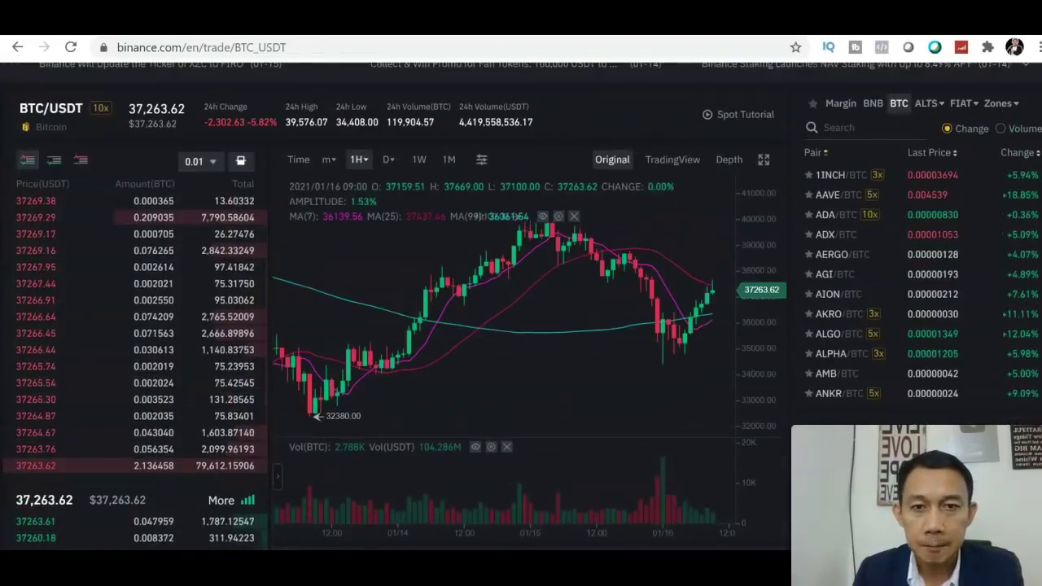
{"action": "mouse_move", "coordinate": [324, 169]}
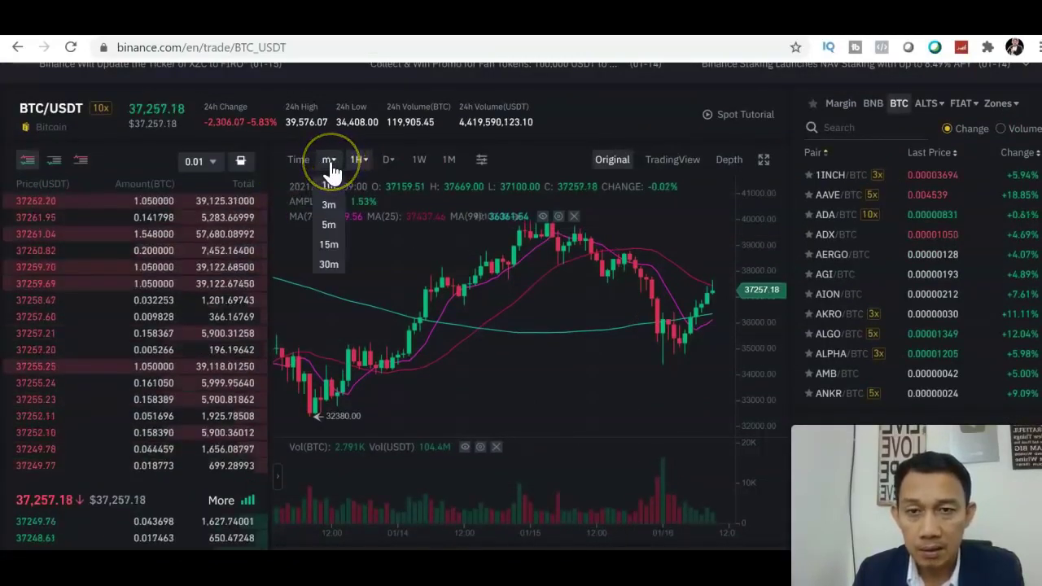
Step: Try 3-minute candles, then settle the BTC/USDT chart on 1-minute candles
{"action": "left_click", "coordinate": [329, 188]}
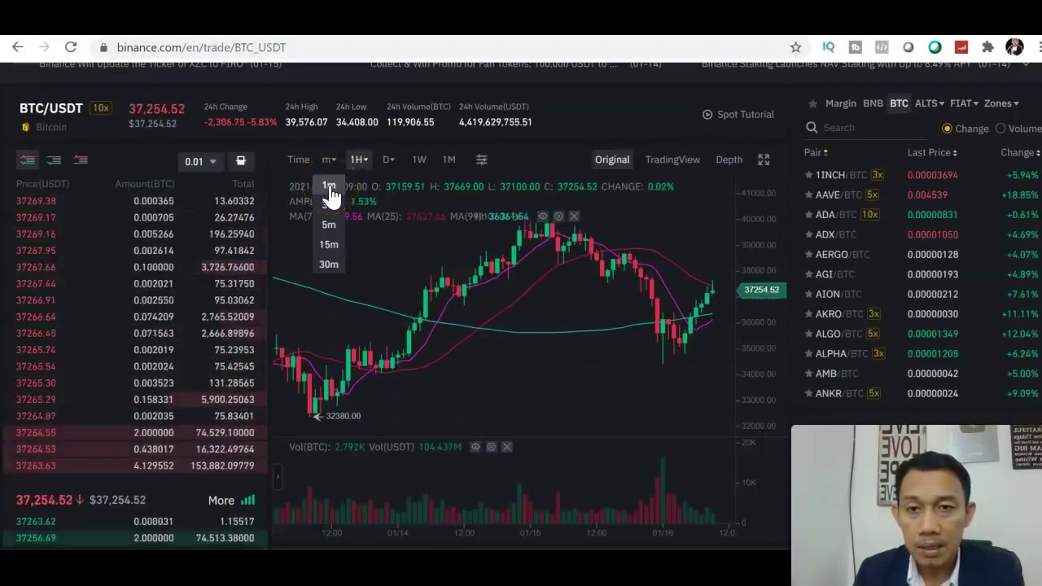
{"action": "left_click", "coordinate": [330, 210]}
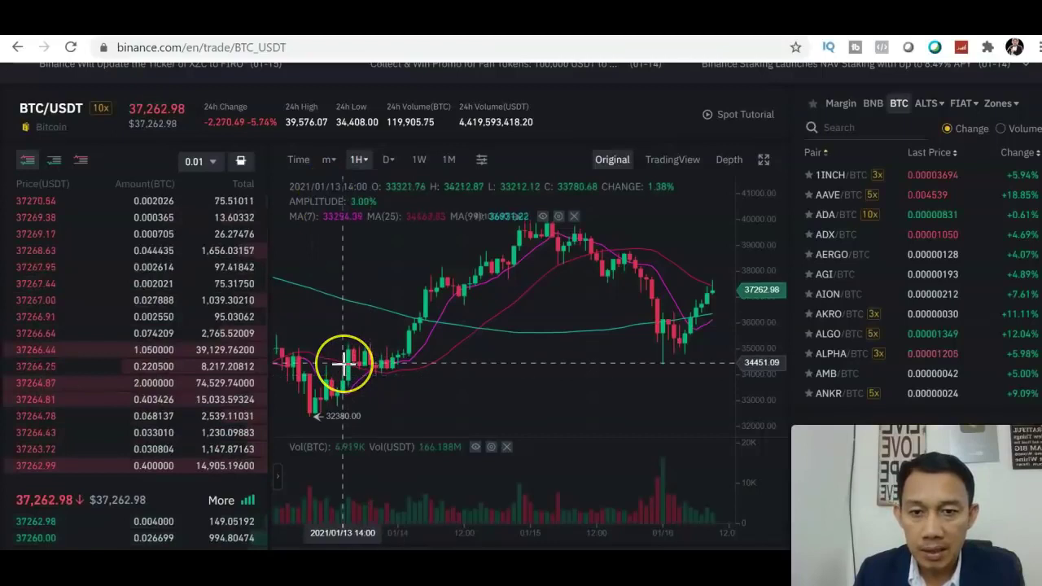
{"action": "left_click", "coordinate": [402, 349]}
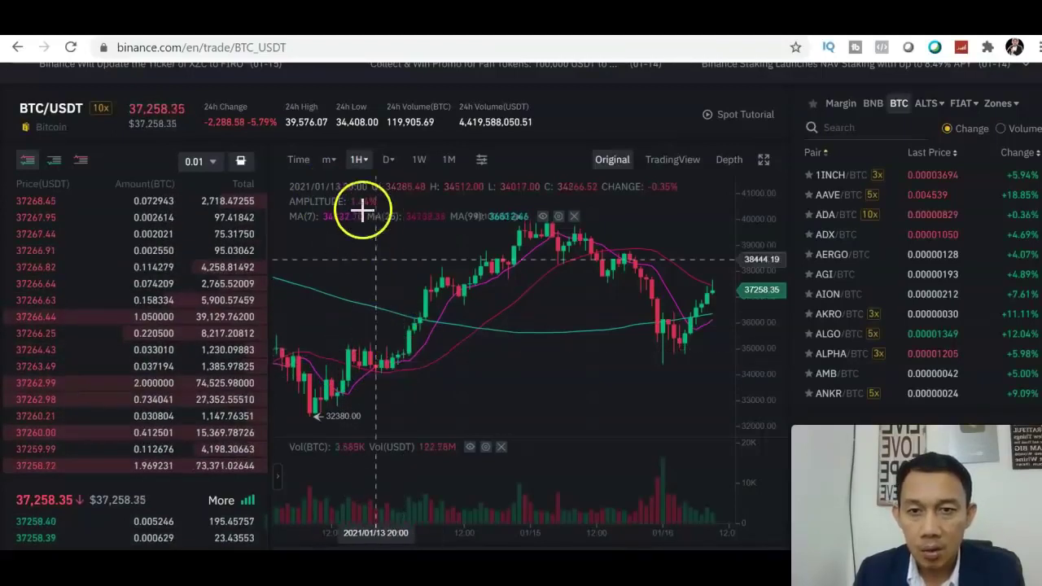
{"action": "left_click", "coordinate": [409, 313]}
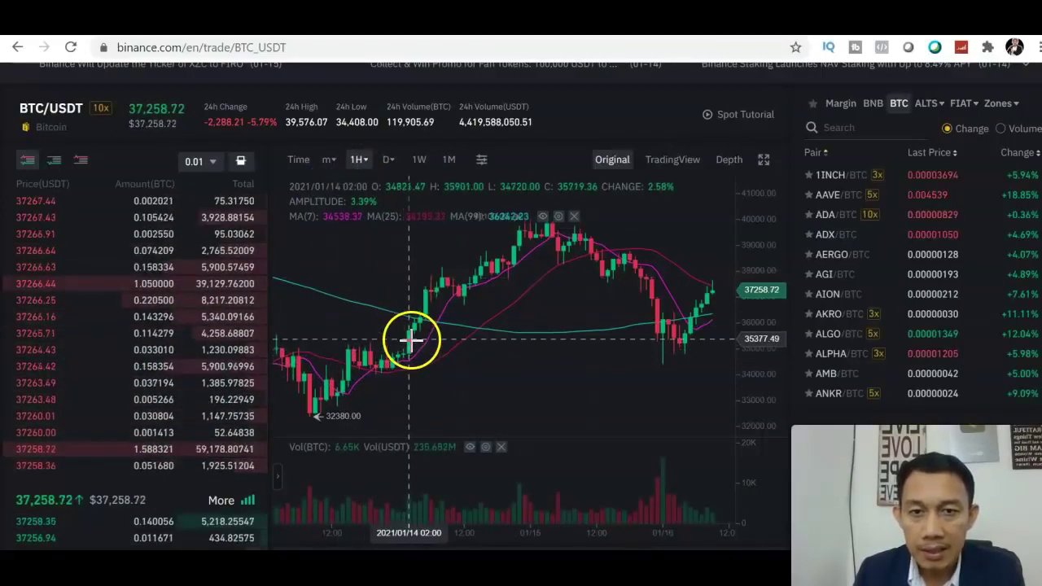
{"action": "left_click", "coordinate": [328, 160]}
{"action": "left_click", "coordinate": [329, 188]}
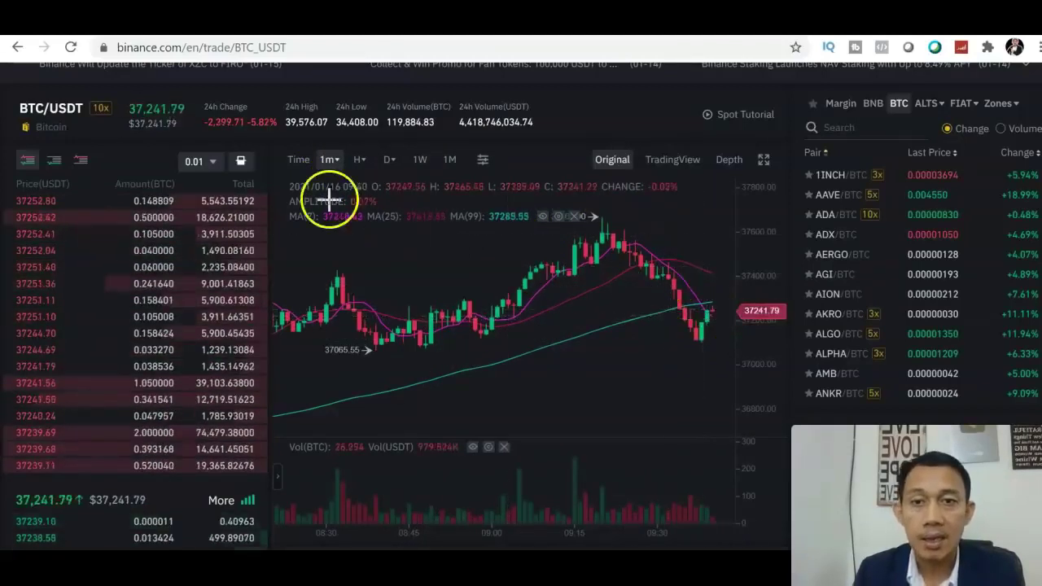
Step: Switch the BTC/USDT chart back to 1-hour candles
{"action": "left_click", "coordinate": [328, 166]}
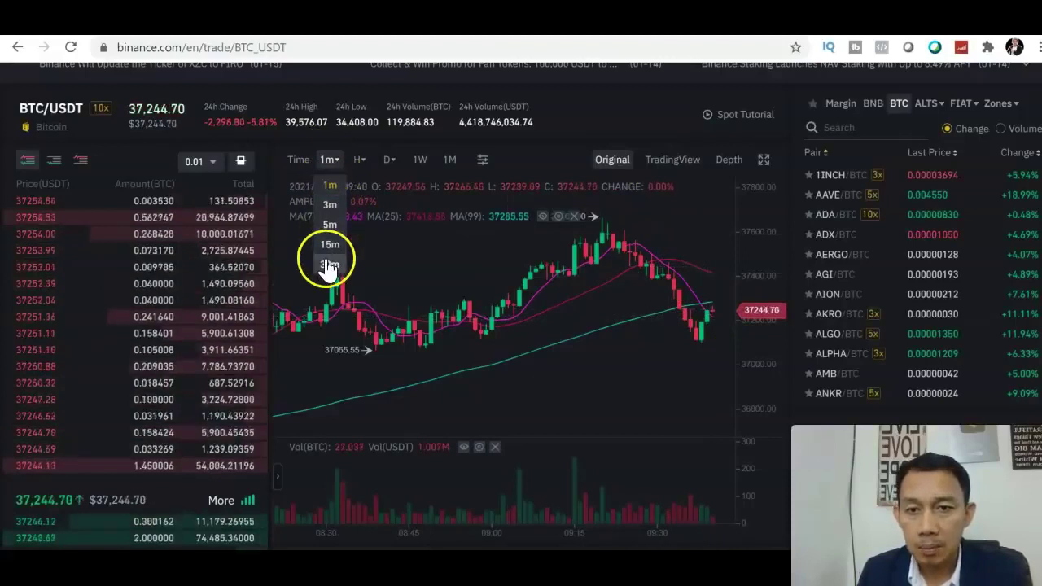
{"action": "mouse_move", "coordinate": [365, 167]}
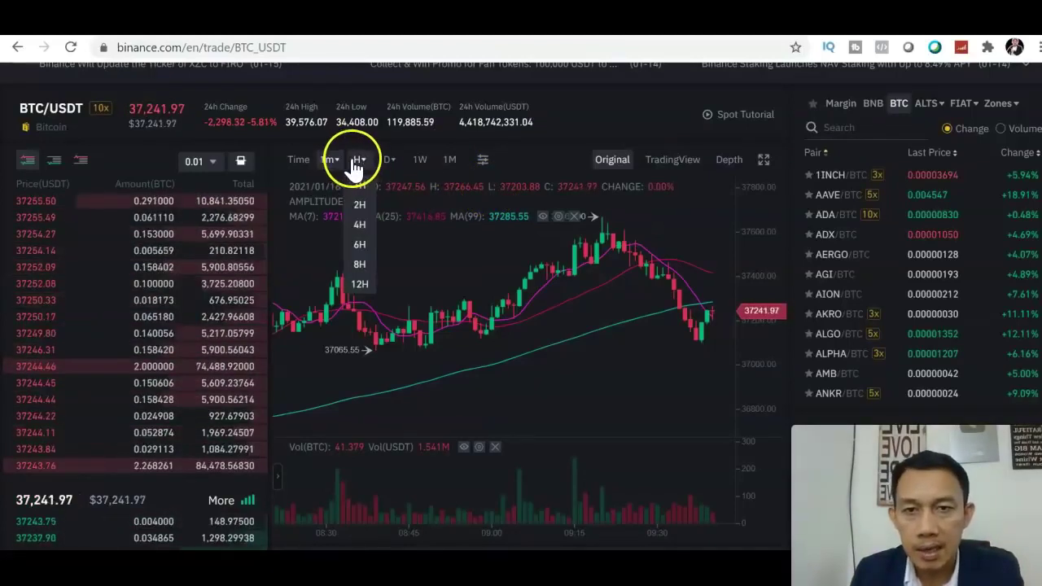
{"action": "left_click", "coordinate": [362, 187]}
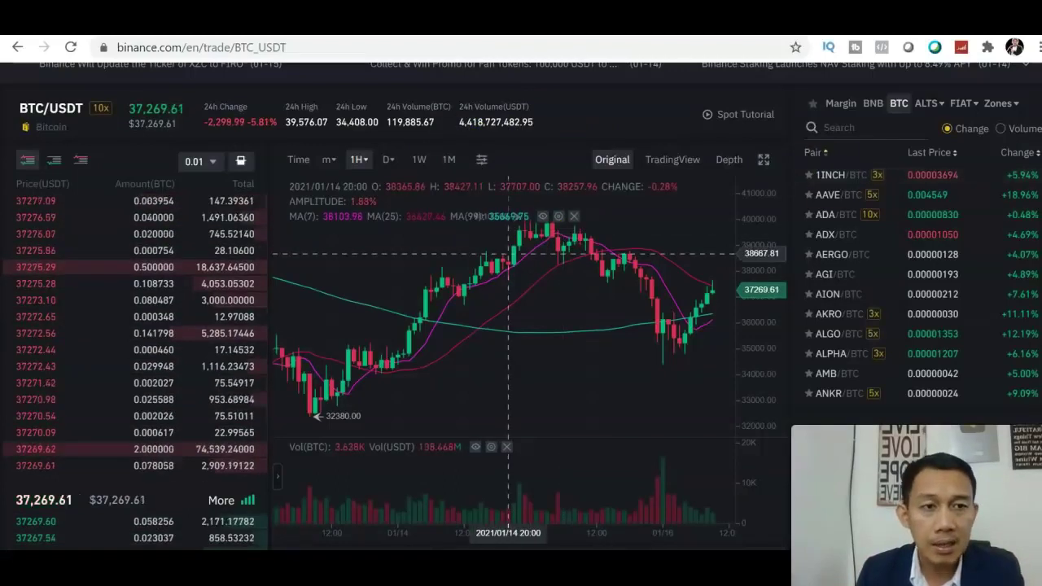
Step: Bring up the technical indicator list with MA, EMA, BOLL, VOL, MACD and RSI
{"action": "scroll", "coordinate": [508, 254], "scroll_direction": "down", "scroll_amount": 2}
{"action": "scroll", "coordinate": [508, 254], "scroll_direction": "up", "scroll_amount": 3}
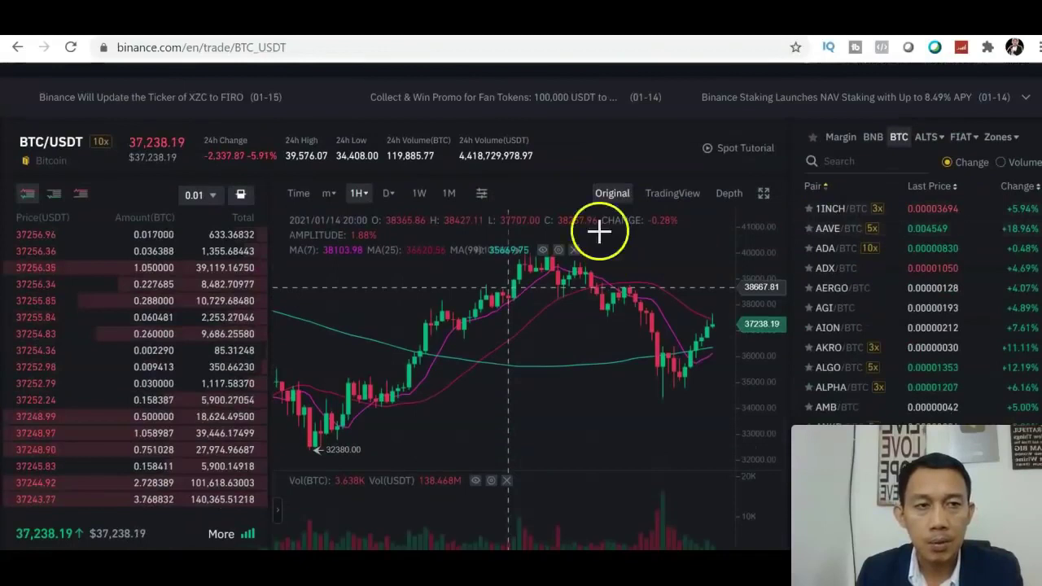
{"action": "left_click", "coordinate": [482, 201]}
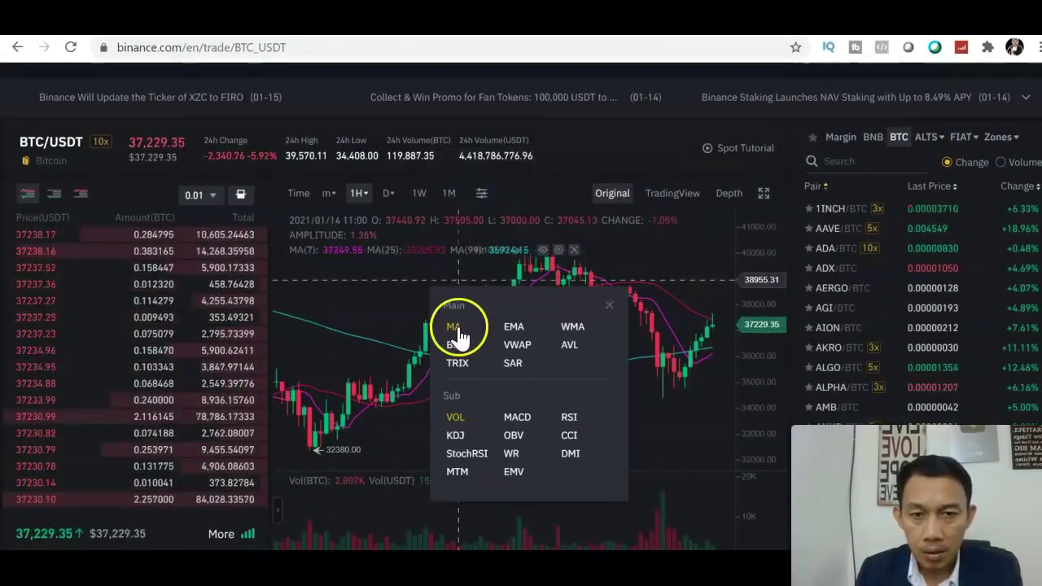
Step: Replace MA with EMA lines, turn off VOL, and turn on MACD and StochRSI indicators
{"action": "left_click", "coordinate": [515, 329]}
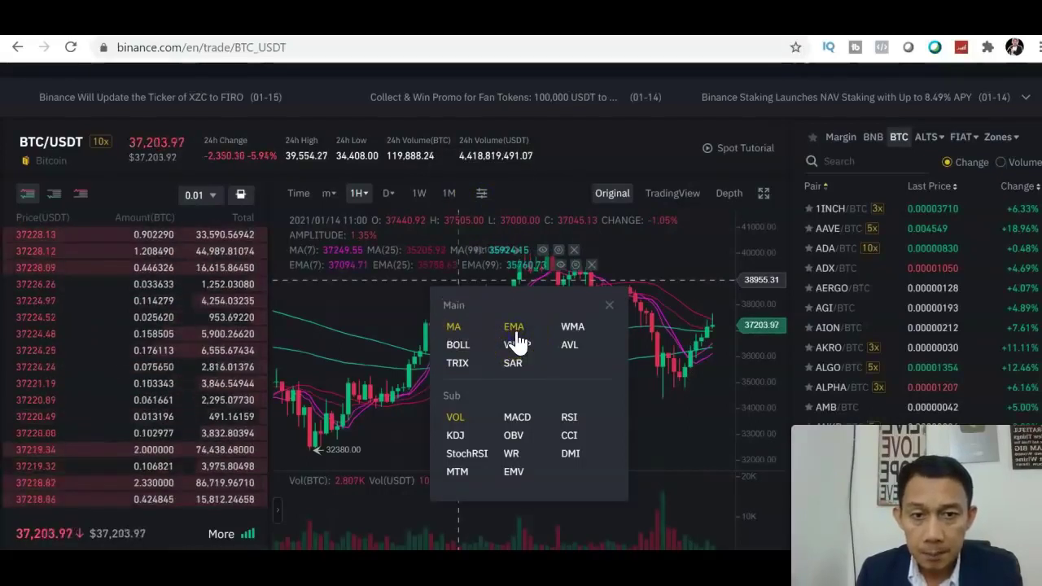
{"action": "left_click", "coordinate": [454, 335]}
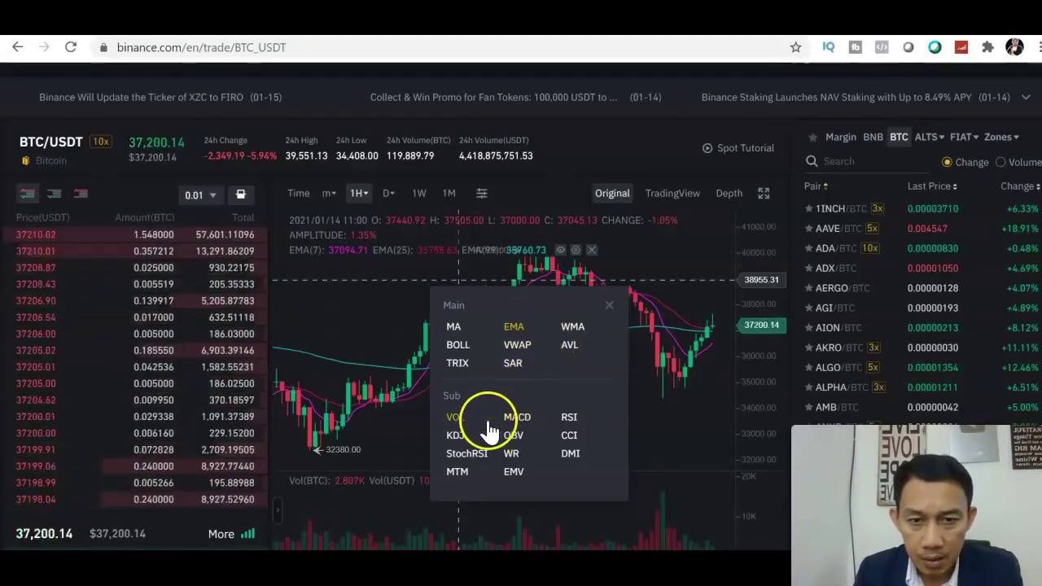
{"action": "left_click", "coordinate": [457, 424]}
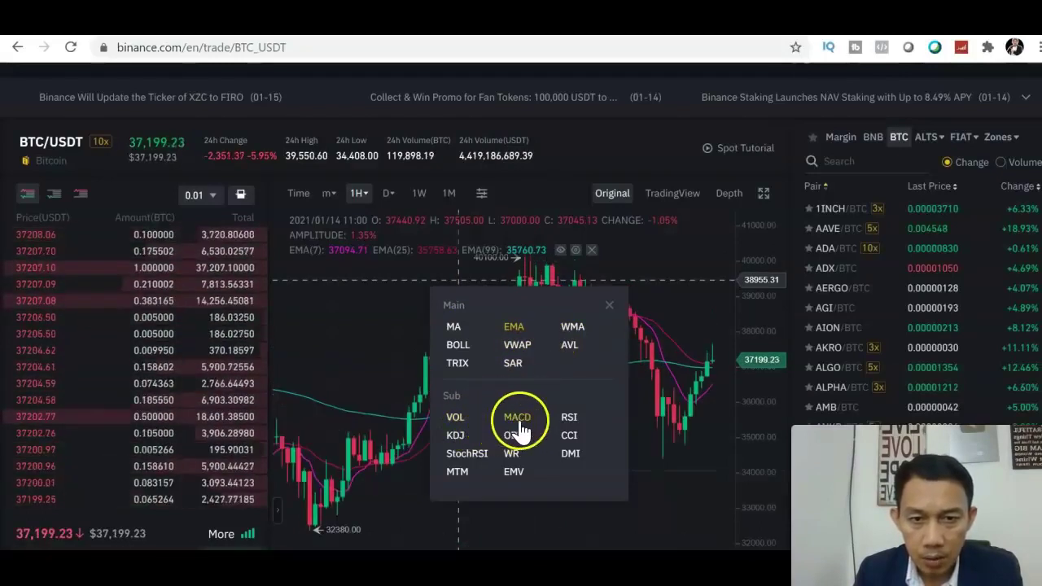
{"action": "left_click", "coordinate": [518, 422]}
{"action": "left_click", "coordinate": [474, 460]}
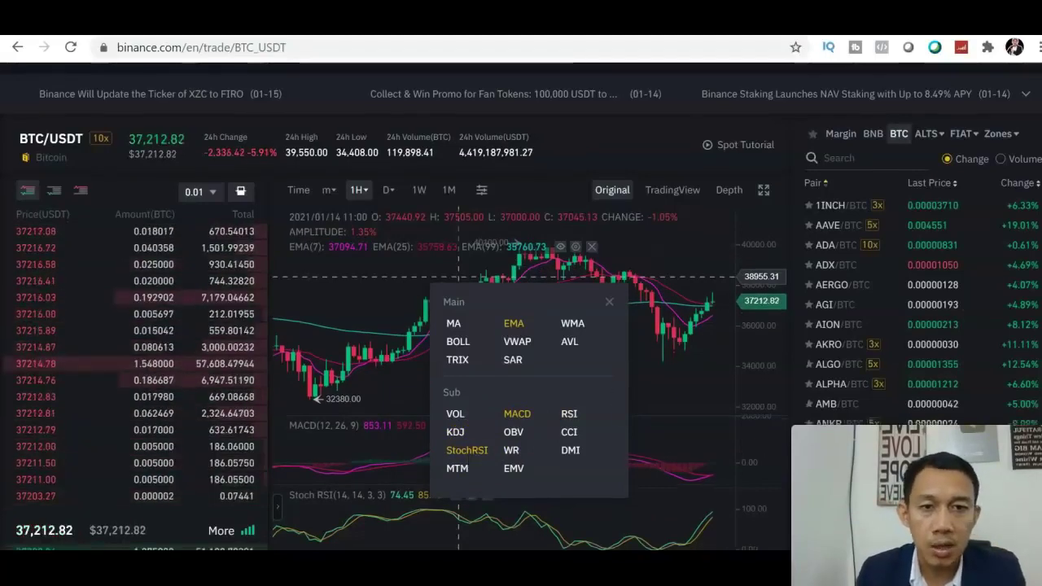
{"action": "scroll", "coordinate": [521, 326], "scroll_direction": "down", "scroll_amount": 3}
{"action": "scroll", "coordinate": [700, 230], "scroll_direction": "up", "scroll_amount": 2}
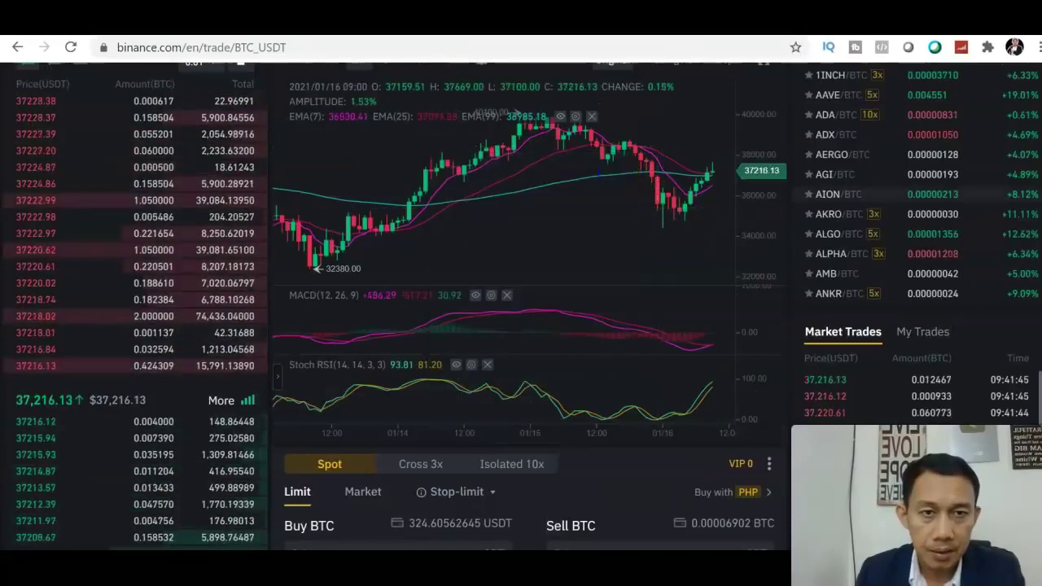
Step: Switch the BTC/USDT chart to full-screen view
{"action": "scroll", "coordinate": [935, 181], "scroll_direction": "up", "scroll_amount": 1}
{"action": "scroll", "coordinate": [934, 181], "scroll_direction": "up", "scroll_amount": 1}
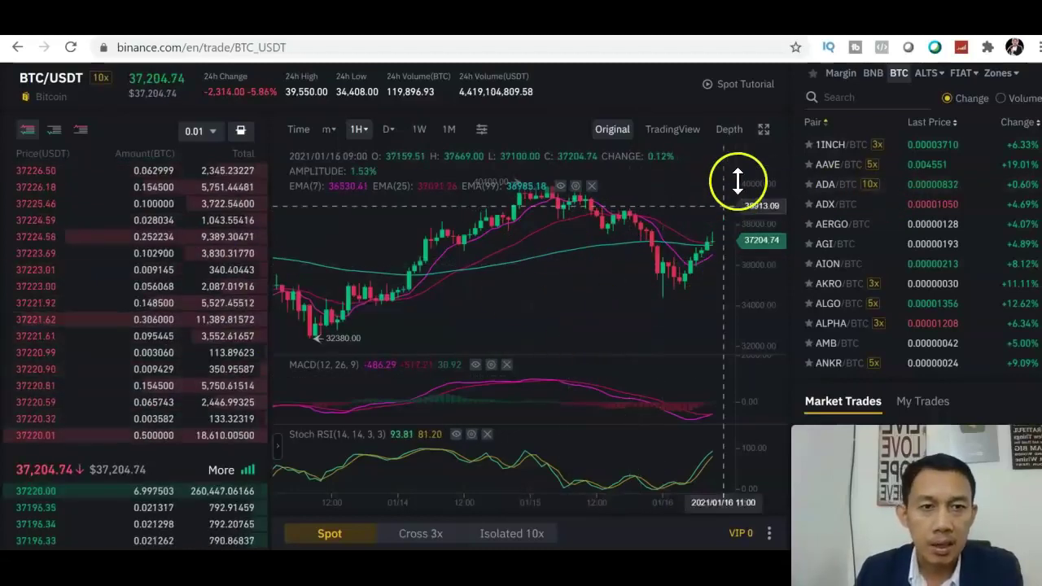
{"action": "left_click", "coordinate": [763, 132]}
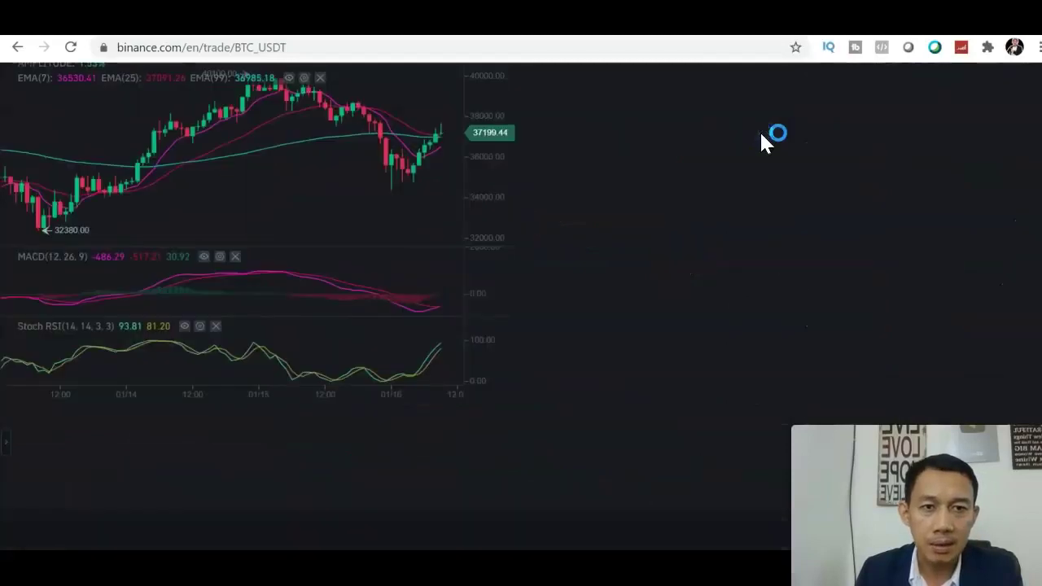
{"action": "left_click", "coordinate": [1028, 208]}
Step: Pan through the hourly candles with EMA(7/25/99), MACD(12, 26, 9) and Stoch RSI panes
{"action": "scroll", "coordinate": [521, 304], "scroll_direction": "up", "scroll_amount": 1}
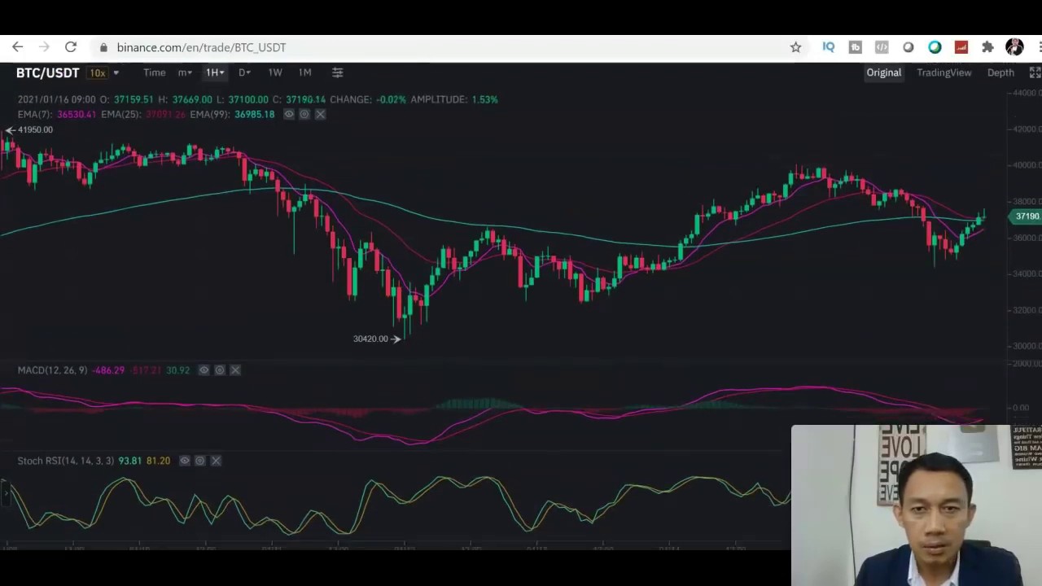
{"action": "scroll", "coordinate": [520, 306], "scroll_direction": "down", "scroll_amount": 1}
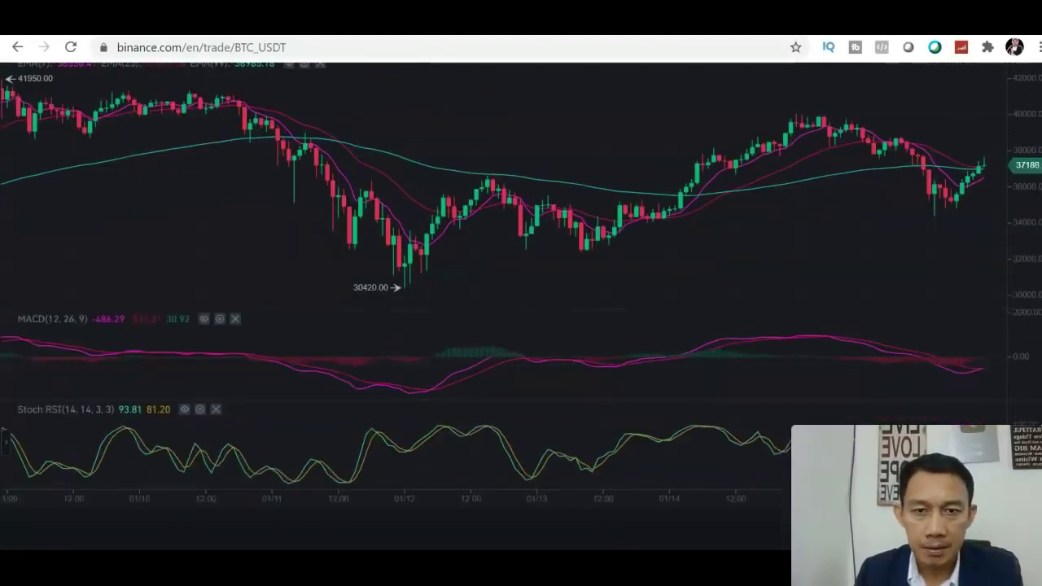
{"action": "scroll", "coordinate": [872, 242], "scroll_direction": "up", "scroll_amount": 1}
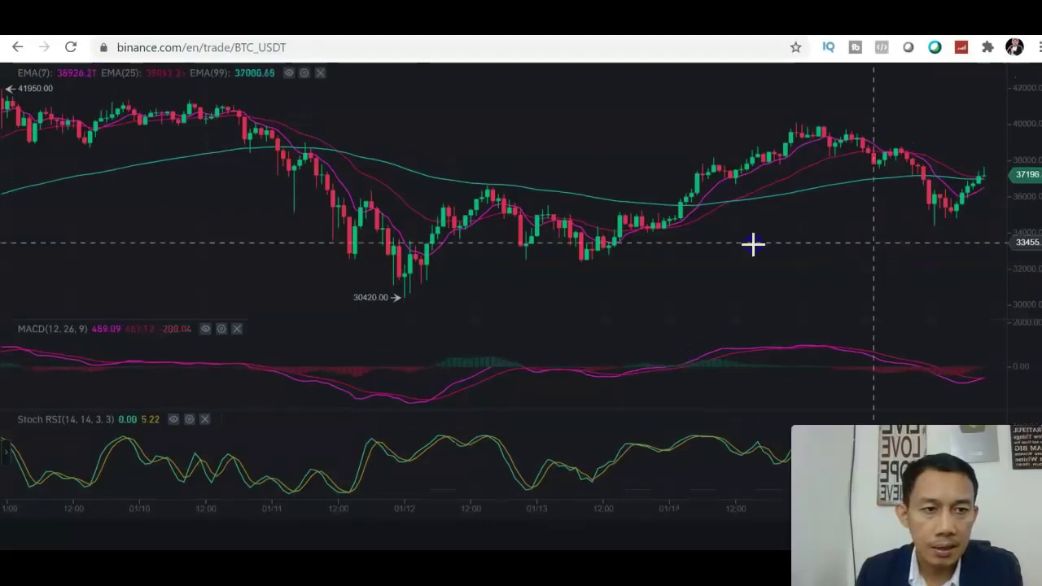
{"action": "scroll", "coordinate": [754, 241], "scroll_direction": "right", "scroll_amount": 3}
{"action": "left_click_drag", "start_coordinate": [712, 241], "coordinate": [710, 241]}
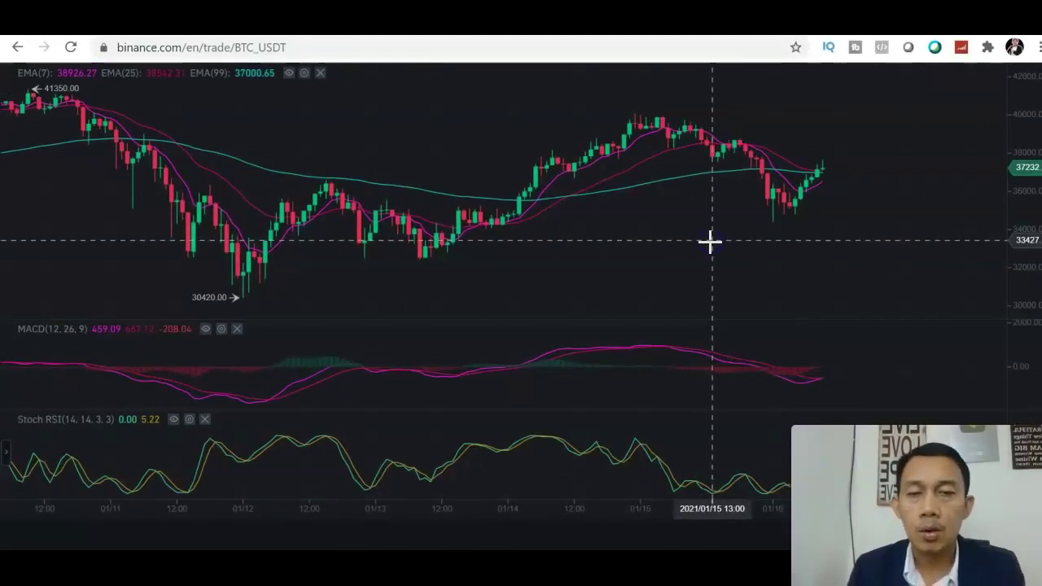
{"action": "left_click", "coordinate": [612, 177]}
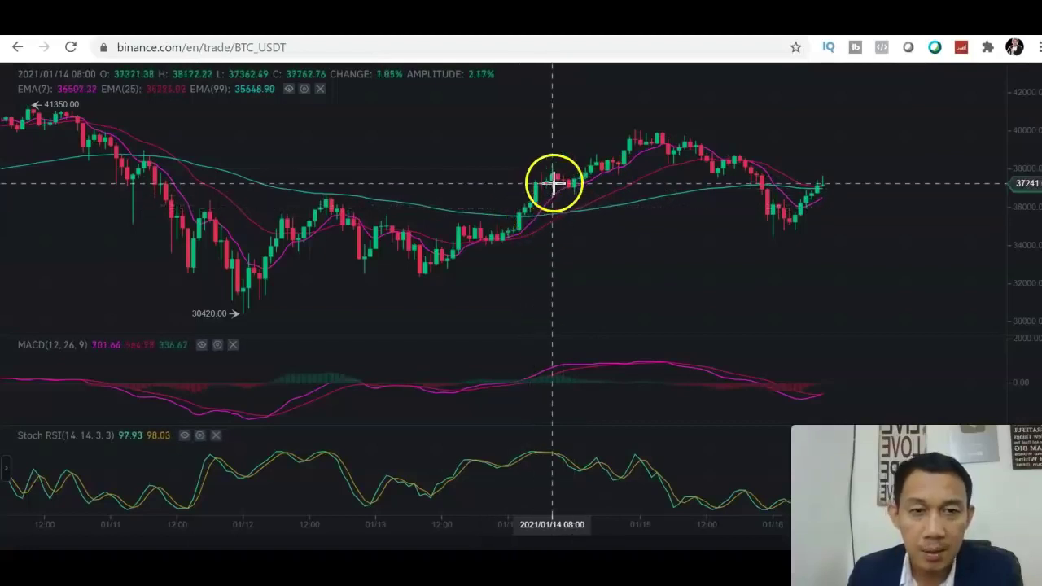
{"action": "left_click", "coordinate": [654, 175]}
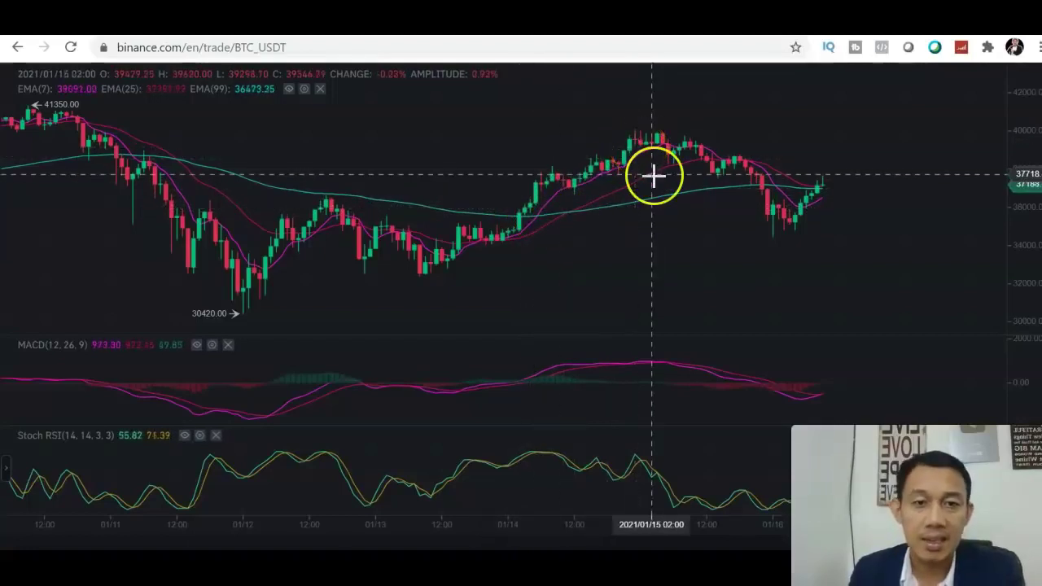
{"action": "left_click", "coordinate": [579, 228]}
{"action": "left_click", "coordinate": [546, 240]}
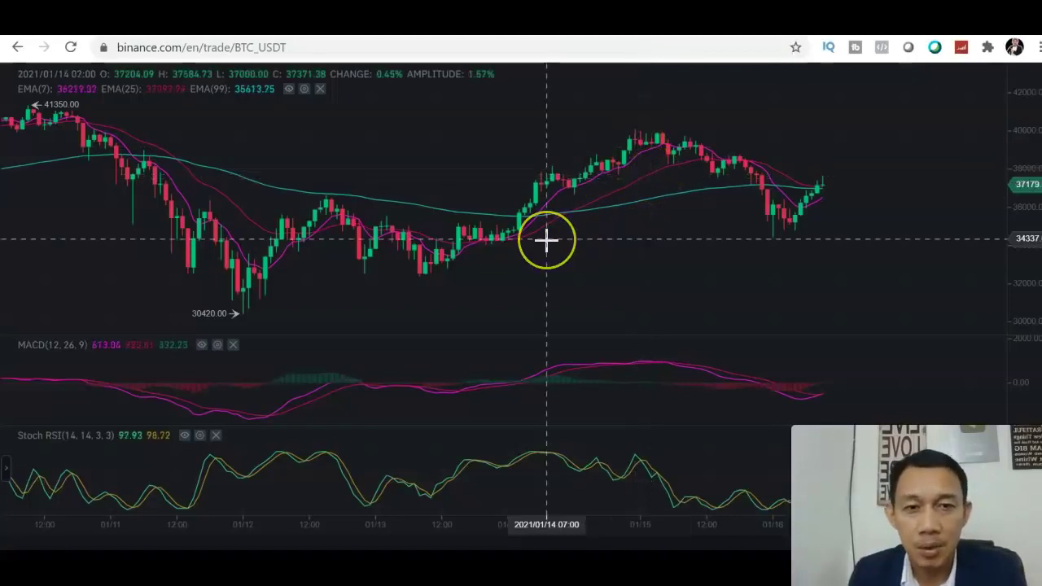
{"action": "left_click", "coordinate": [361, 221]}
{"action": "left_click", "coordinate": [144, 152]}
{"action": "left_click", "coordinate": [81, 102]}
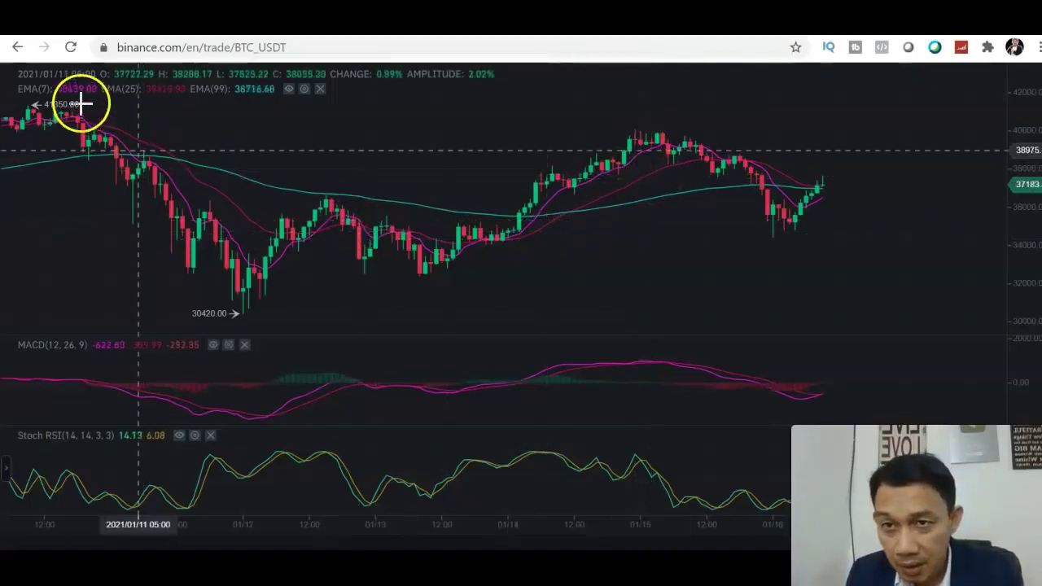
{"action": "left_click", "coordinate": [81, 97]}
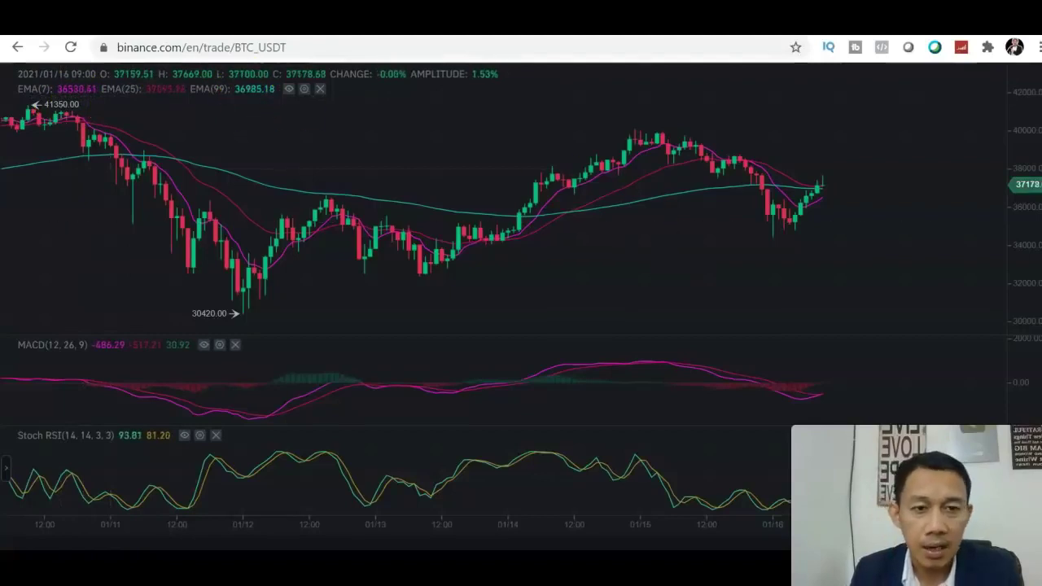
{"action": "scroll", "coordinate": [521, 326], "scroll_direction": "down", "scroll_amount": 1}
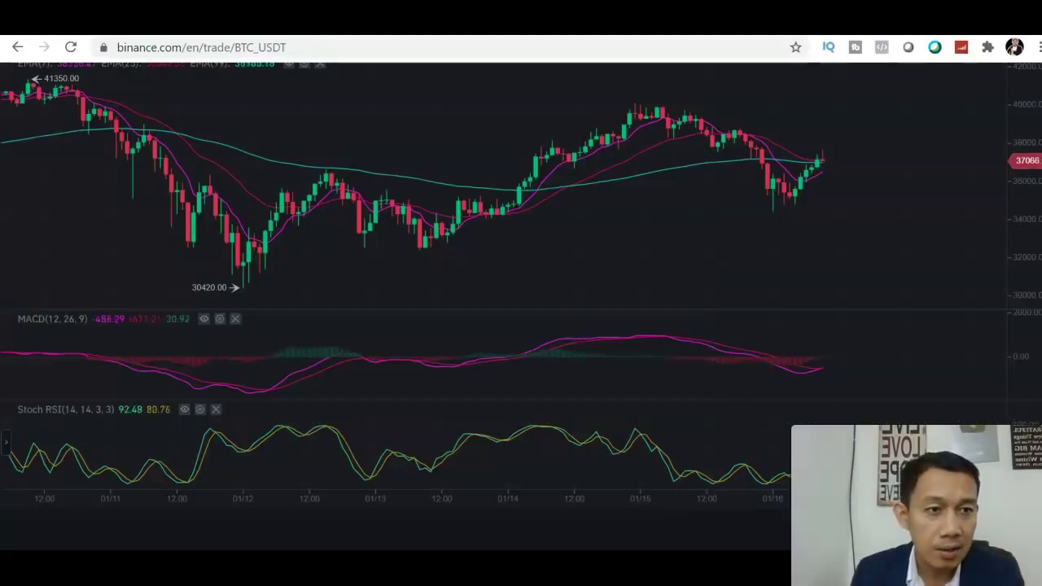
Step: Exit full-screen and scroll down to the Spot limit order form priced at 37186.82 USDT
{"action": "scroll", "coordinate": [521, 306], "scroll_direction": "up", "scroll_amount": 1}
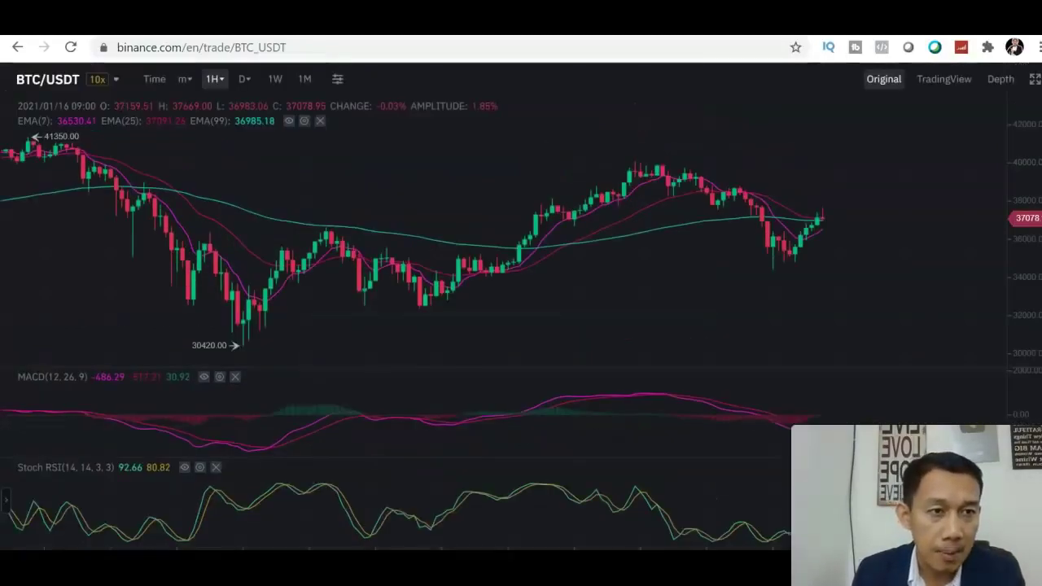
{"action": "left_click", "coordinate": [1033, 81]}
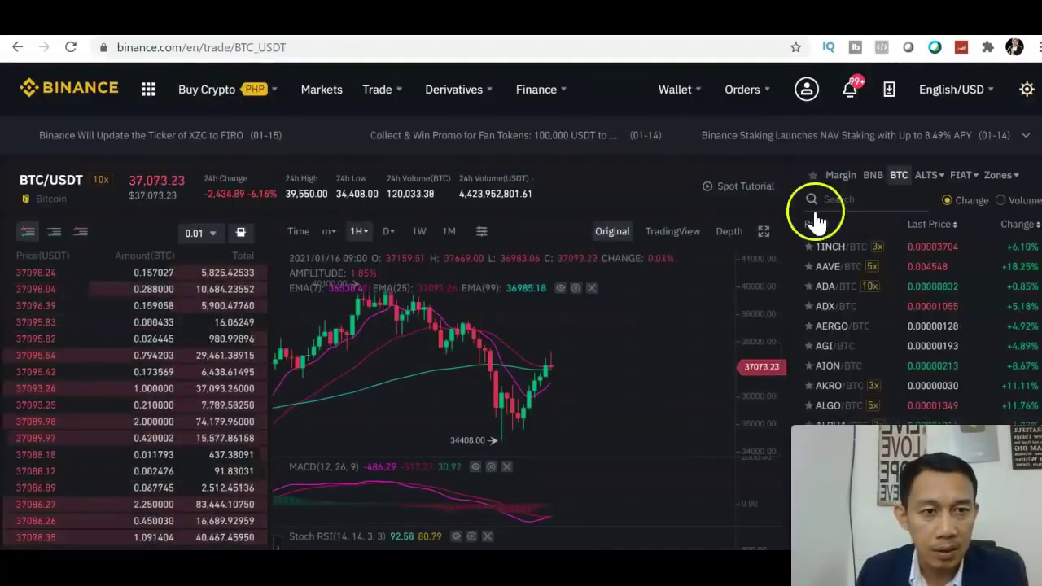
{"action": "scroll", "coordinate": [521, 326], "scroll_direction": "down", "scroll_amount": 4}
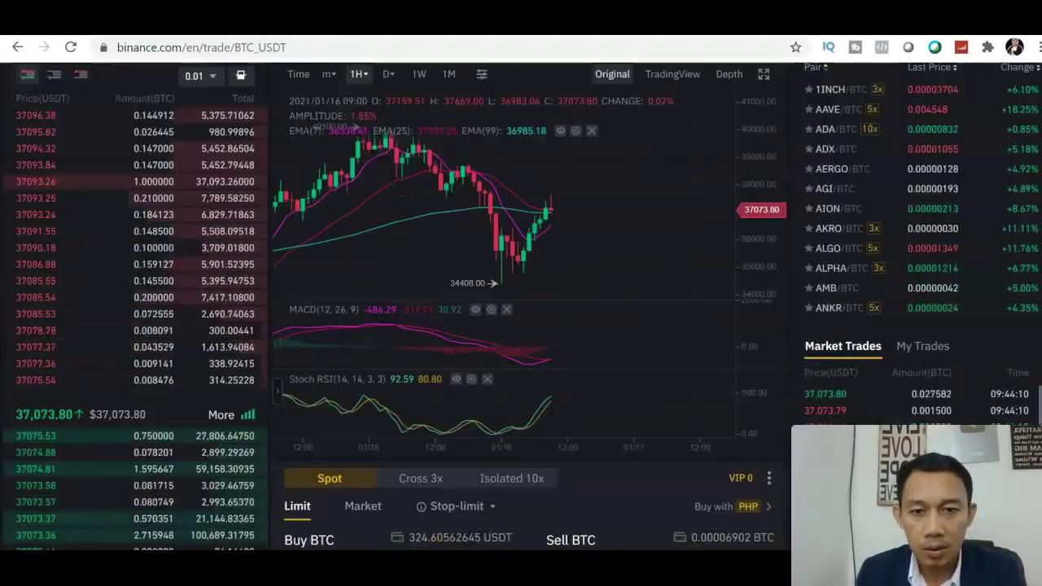
{"action": "scroll", "coordinate": [771, 386], "scroll_direction": "down", "scroll_amount": 1}
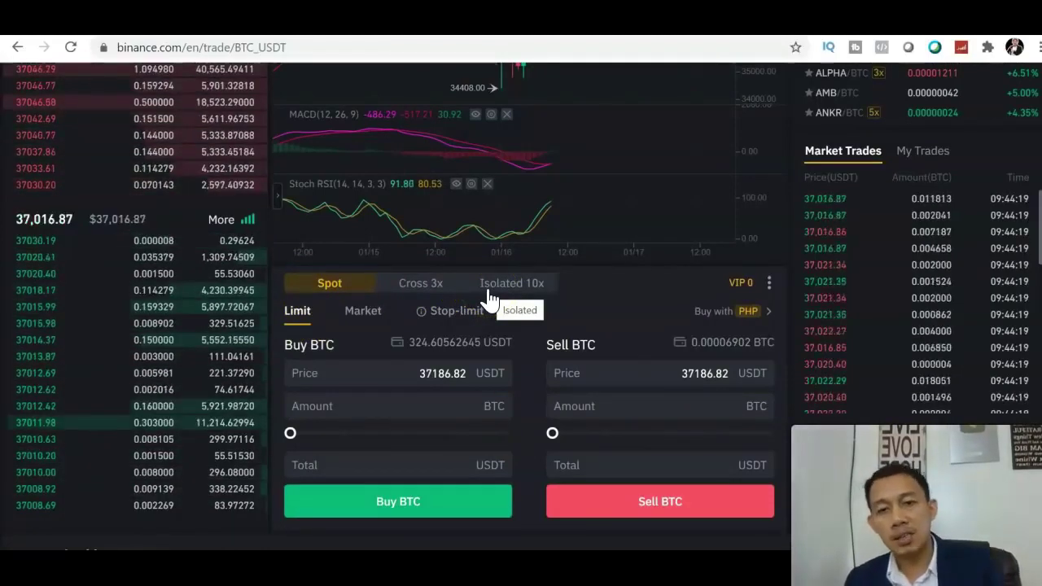
Step: Set the Buy BTC price to 35000 and amount slider to 100%: 0.009274 BTC, 324.59 USDT
{"action": "left_click", "coordinate": [377, 372]}
{"action": "left_click", "coordinate": [374, 399]}
{"action": "left_click", "coordinate": [373, 381]}
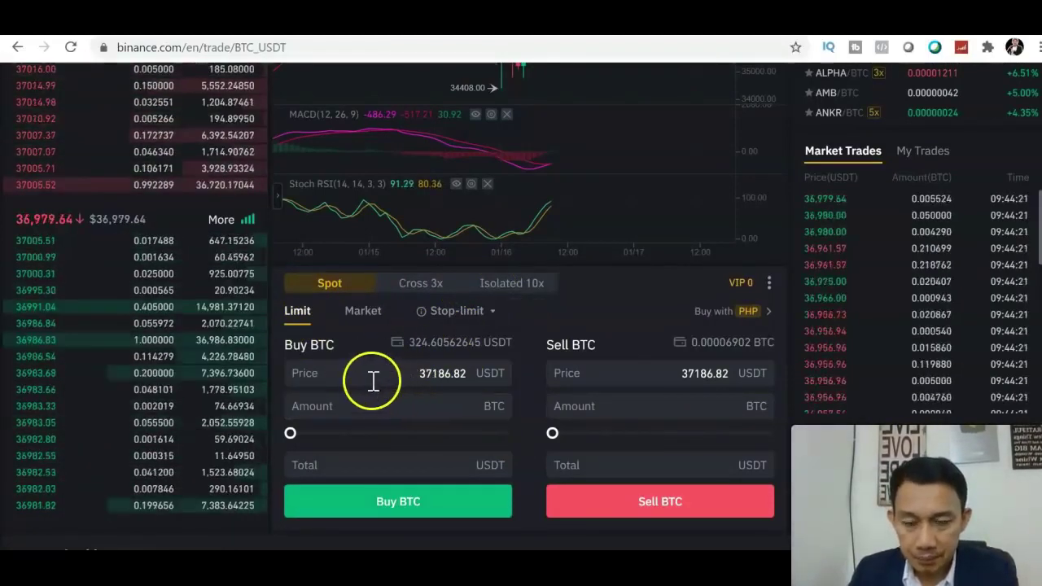
{"action": "left_click", "coordinate": [465, 374]}
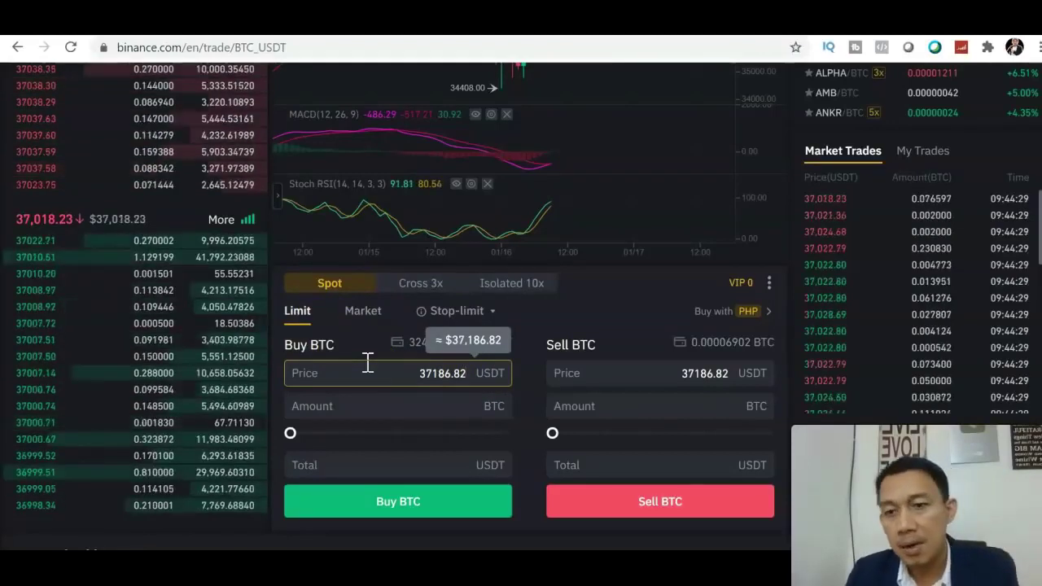
{"action": "mouse_move", "coordinate": [73, 399]}
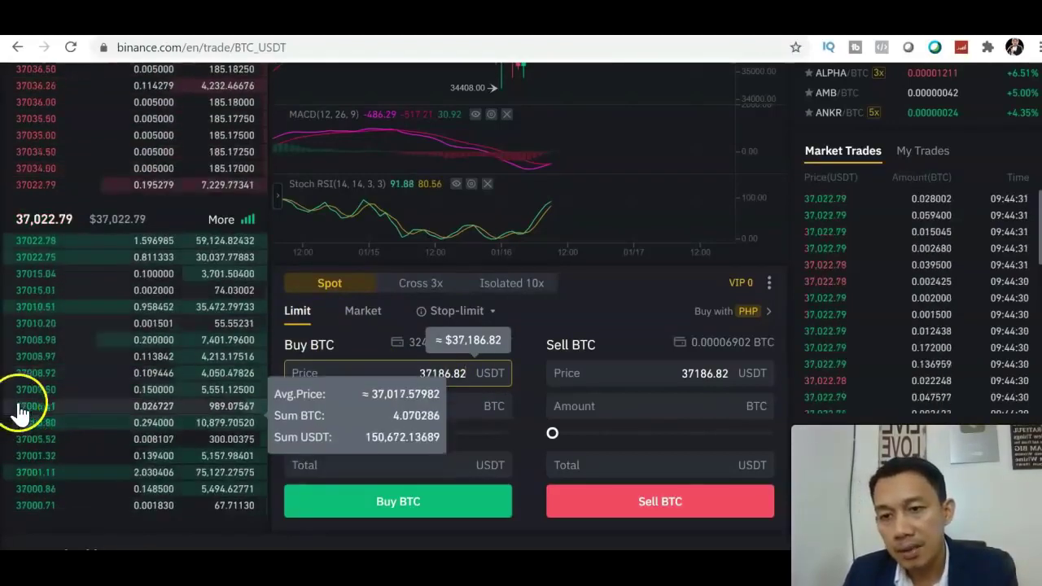
{"action": "mouse_move", "coordinate": [46, 515]}
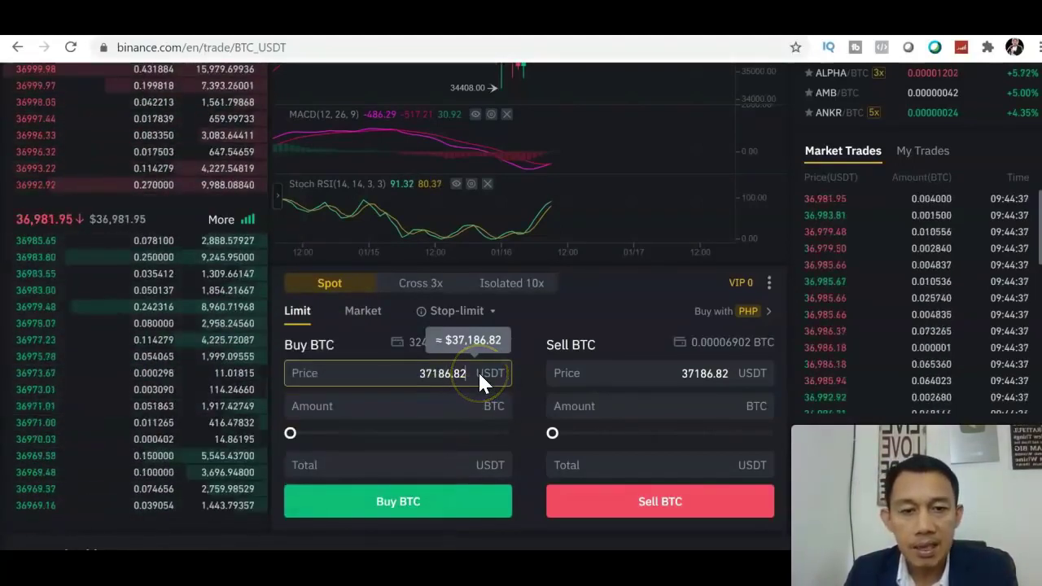
{"action": "key", "text": "BackSpace"}
{"action": "key", "text": "BackSpace"}
{"action": "key", "text": "BackSpace"}
{"action": "key", "text": "BackSpace"}
{"action": "key", "text": "BackSpace"}
{"action": "key", "text": "BackSpace"}
{"action": "key", "text": "BackSpace"}
{"action": "type", "text": "5"}
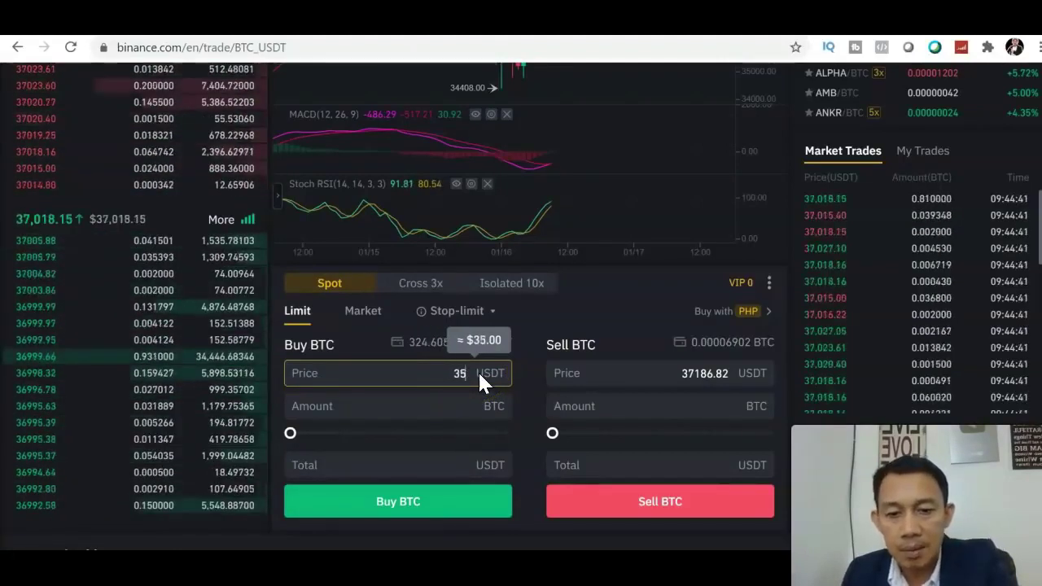
{"action": "type", "text": "000"}
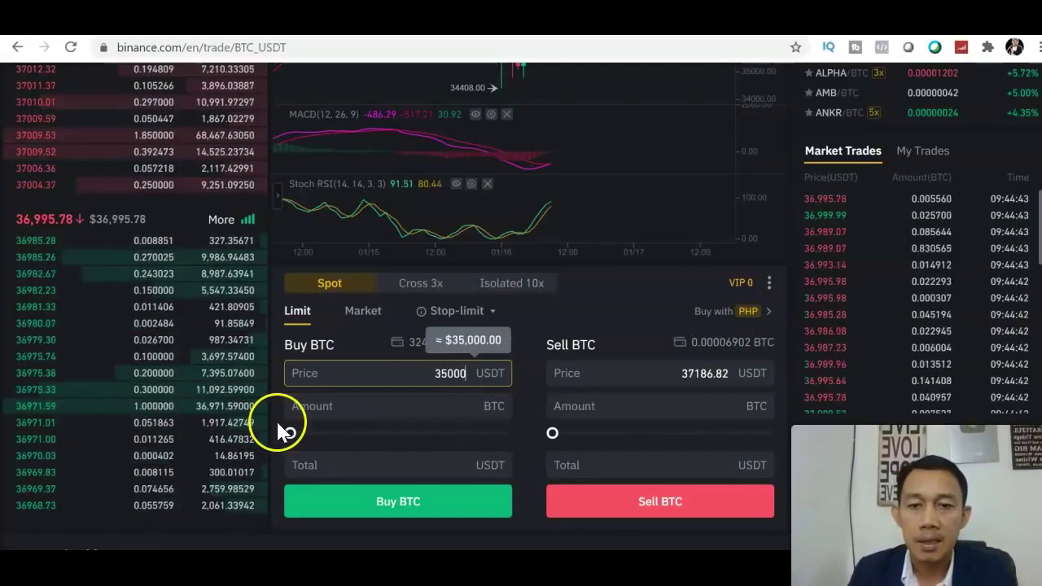
{"action": "left_click_drag", "start_coordinate": [284, 430], "coordinate": [525, 455]}
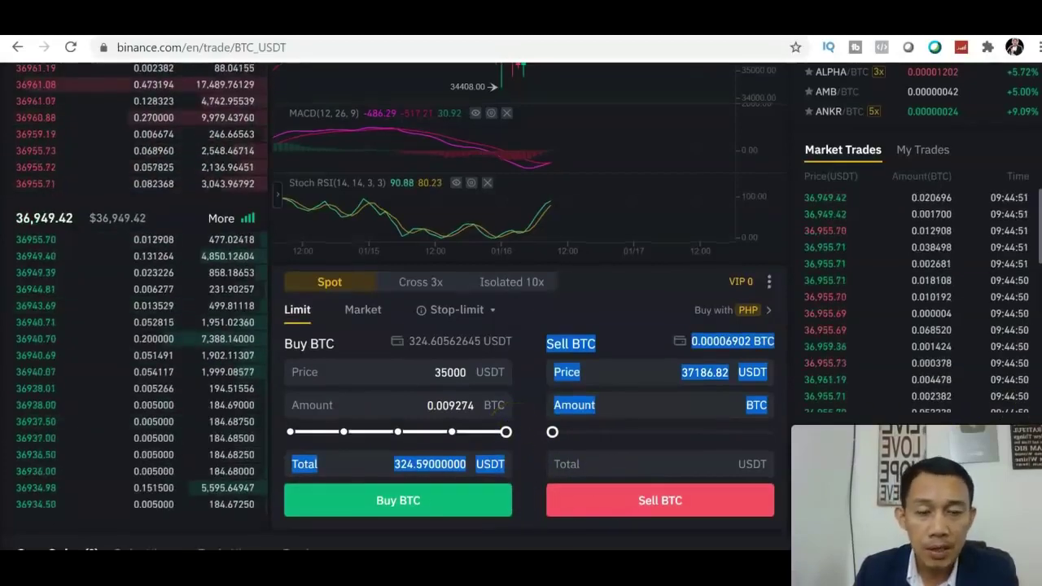
{"action": "scroll", "coordinate": [588, 498], "scroll_direction": "down", "scroll_amount": 1}
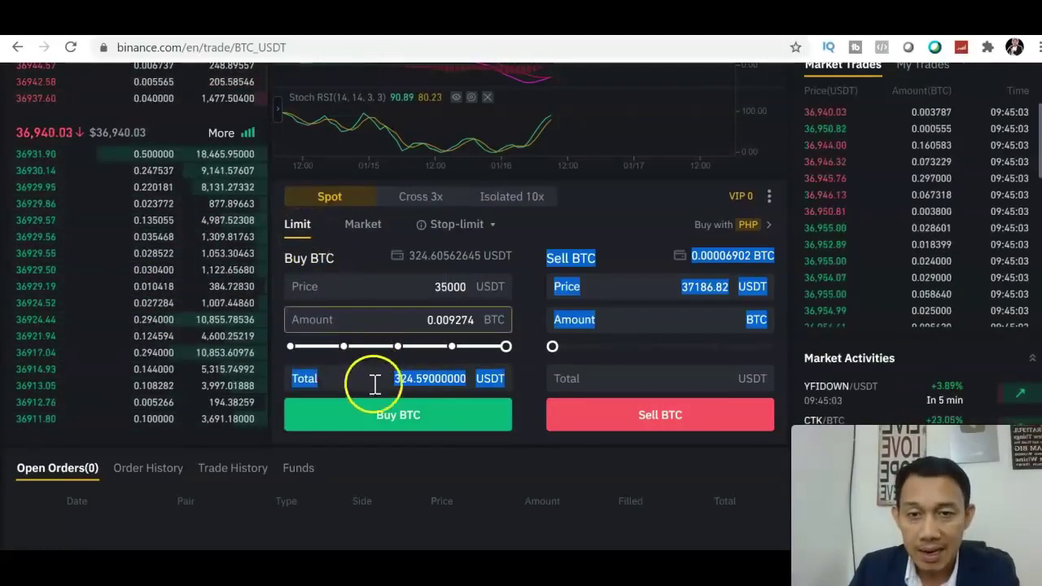
Step: Submit the 35,000 USDT limit buy for 0.009274 BTC and confirm it in Open Orders
{"action": "left_click", "coordinate": [379, 425]}
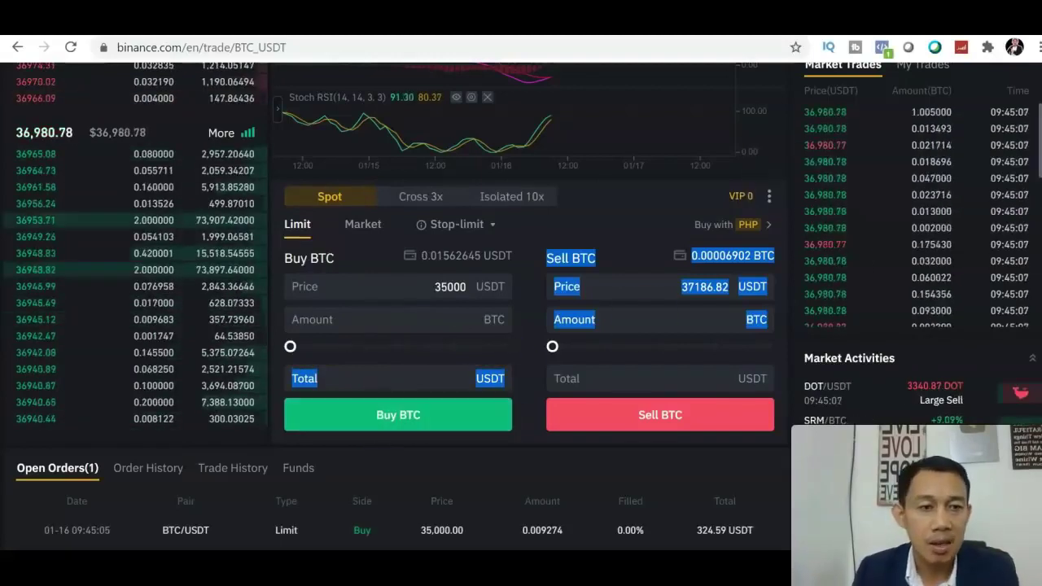
{"action": "scroll", "coordinate": [521, 301], "scroll_direction": "down", "scroll_amount": 2}
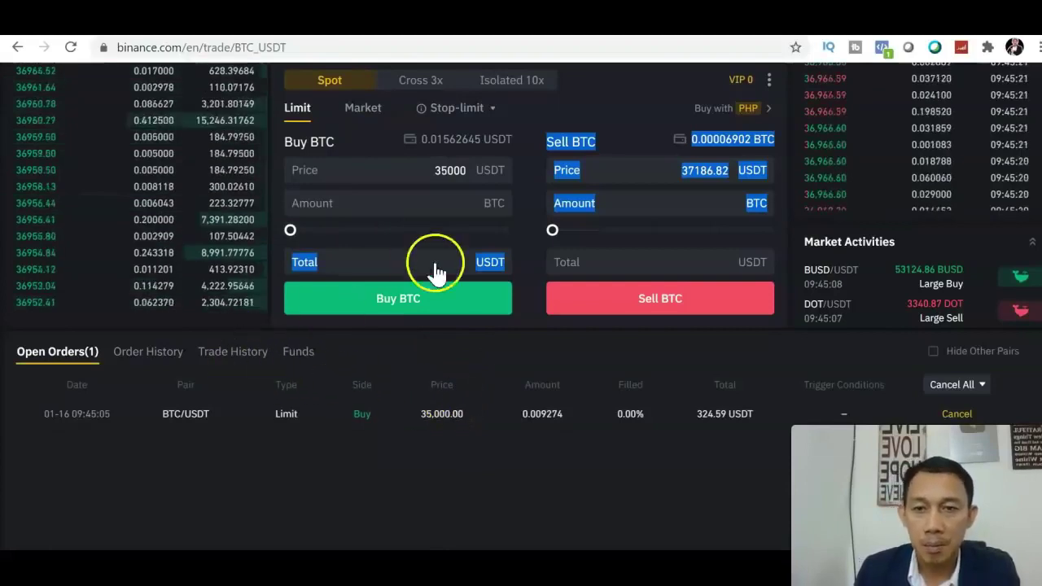
{"action": "left_click", "coordinate": [622, 94]}
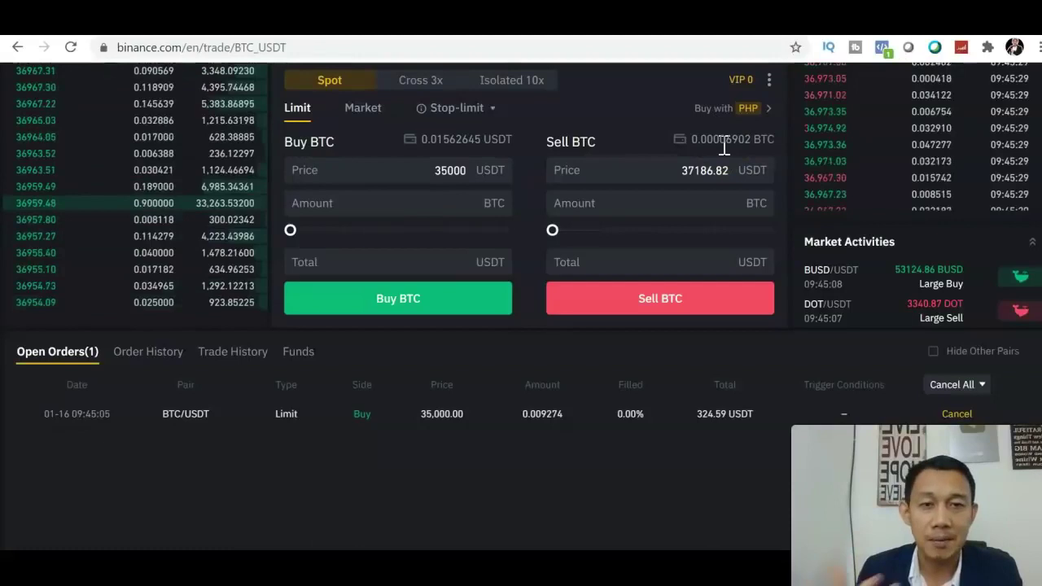
Step: Cancel the 35,000 BTC/USDT limit buy, freeing 324.60562645 USDT again
{"action": "left_click", "coordinate": [957, 414]}
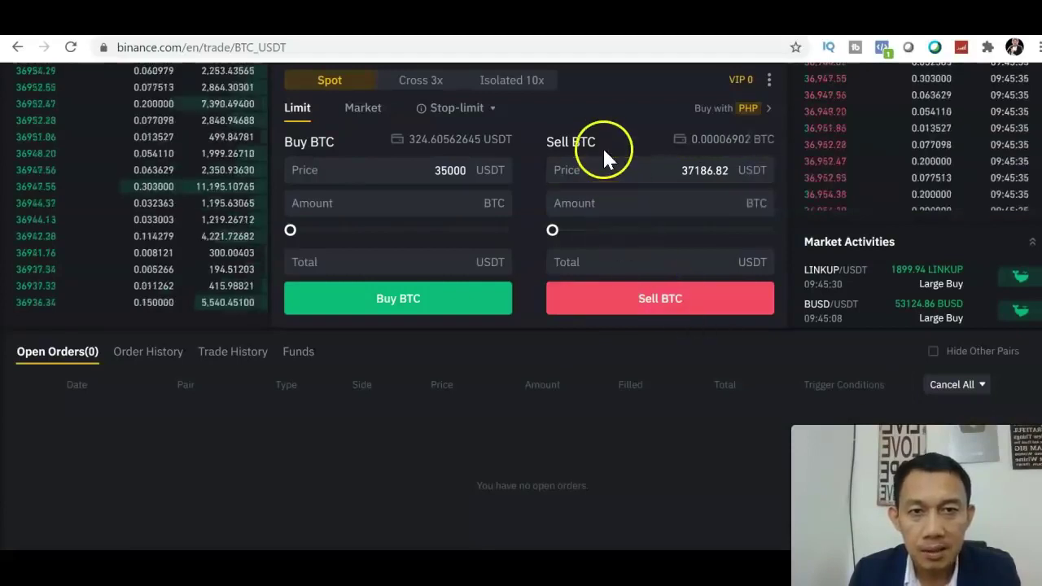
{"action": "left_click", "coordinate": [557, 173]}
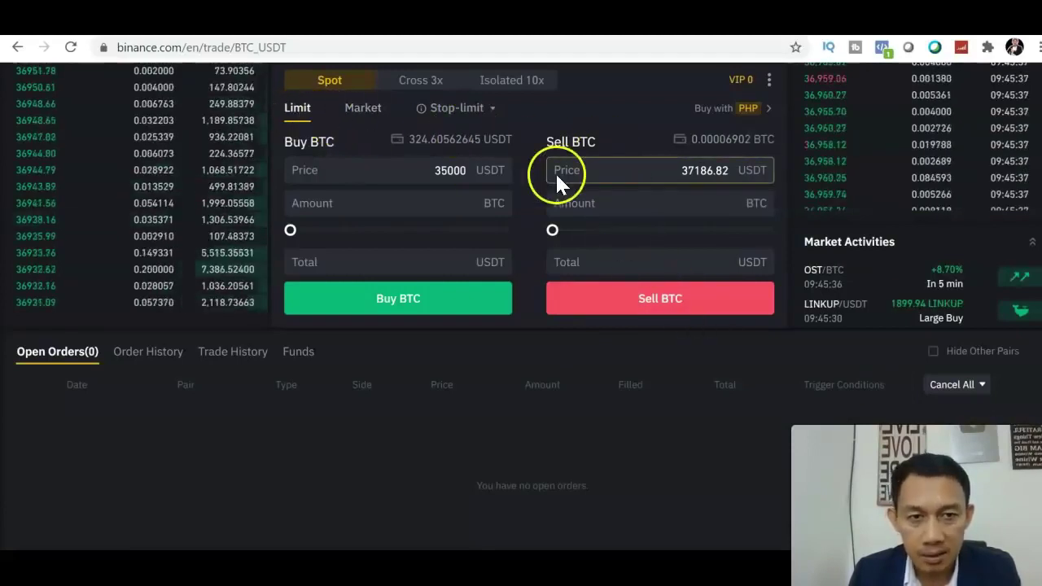
{"action": "scroll", "coordinate": [812, 189], "scroll_direction": "up", "scroll_amount": 5}
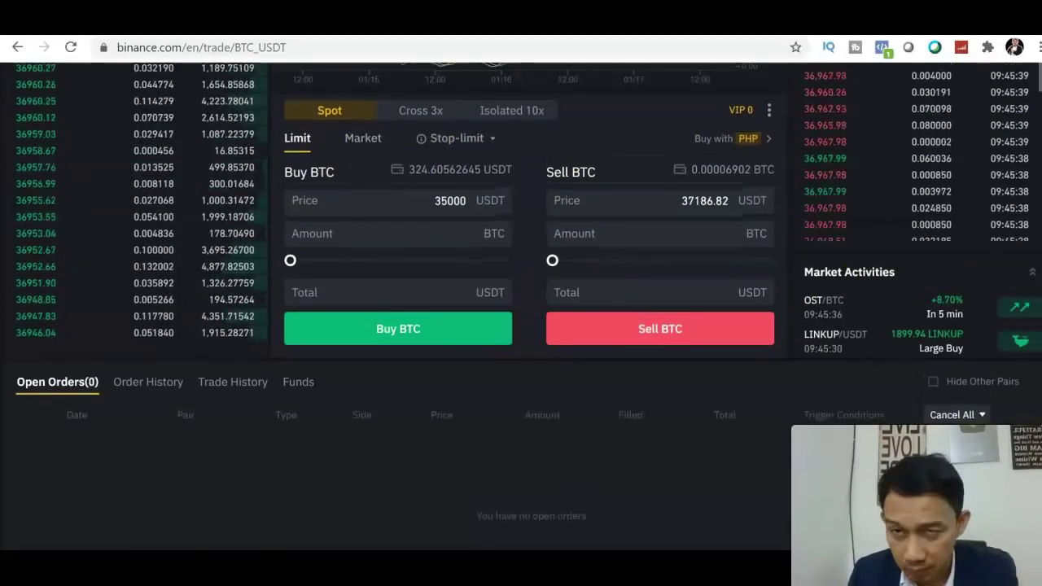
{"action": "scroll", "coordinate": [388, 328], "scroll_direction": "up", "scroll_amount": 1}
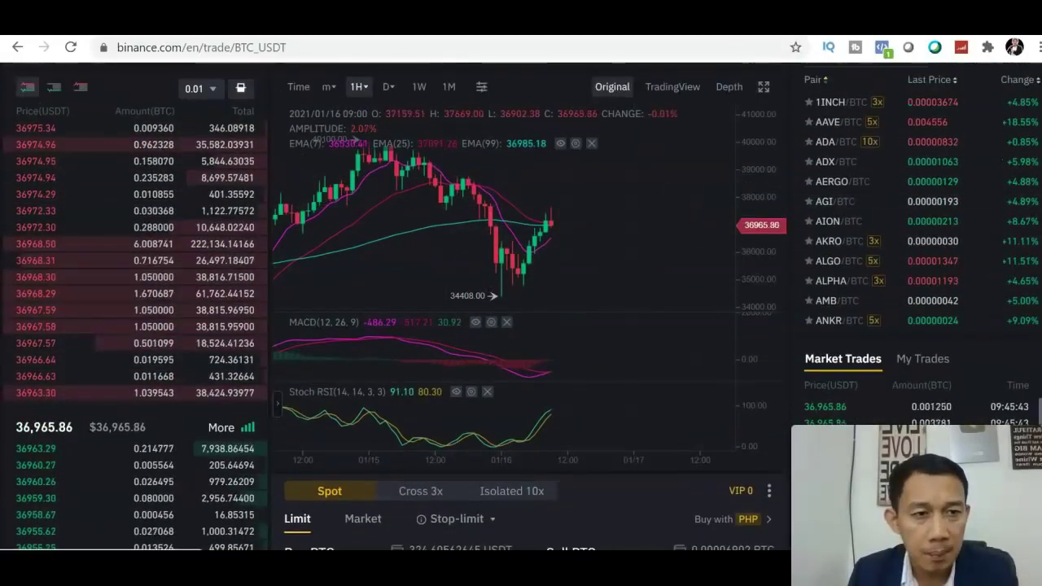
Step: Try a 38000 USDT limit sell of 0.000069 BTC (2.622 USDT), rejected under the 10 USDT minimum
{"action": "scroll", "coordinate": [785, 396], "scroll_direction": "down", "scroll_amount": 4}
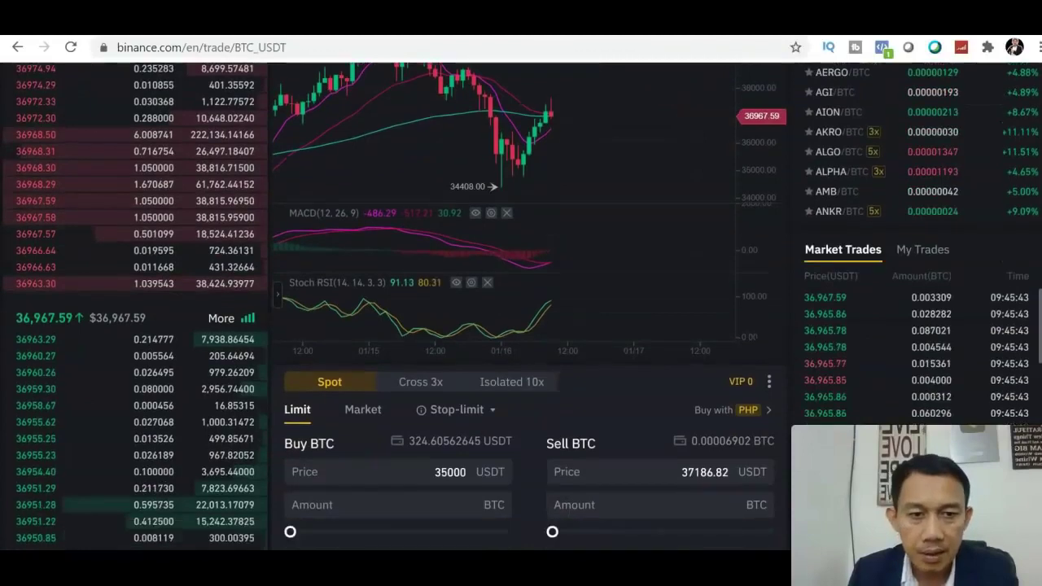
{"action": "left_click", "coordinate": [730, 396]}
{"action": "key", "text": "BackSpace"}
{"action": "key", "text": "BackSpace"}
{"action": "key", "text": "BackSpace"}
{"action": "key", "text": "BackSpace"}
{"action": "key", "text": "BackSpace"}
{"action": "key", "text": "BackSpace"}
{"action": "key", "text": "BackSpace"}
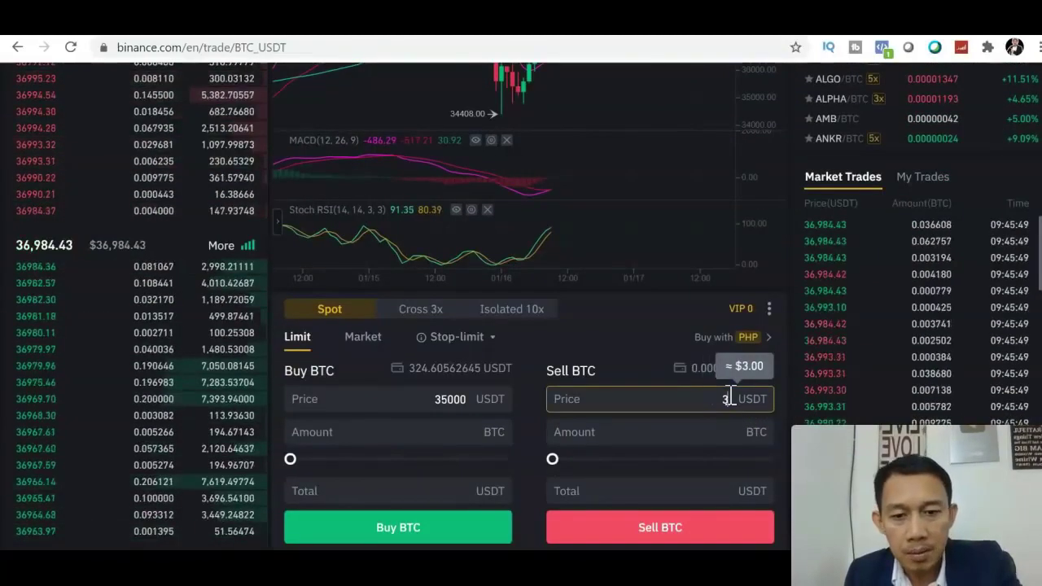
{"action": "type", "text": "80"}
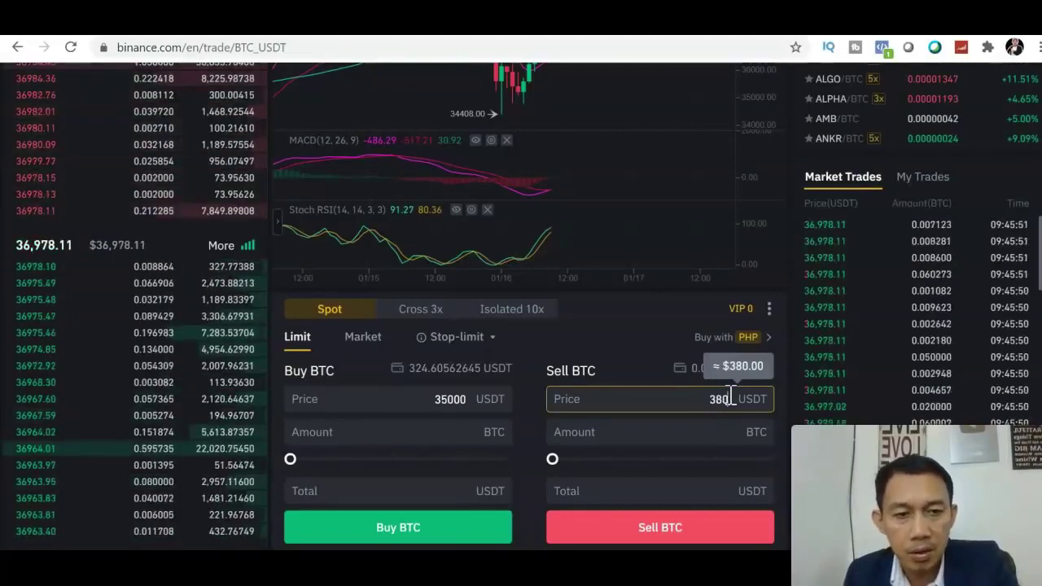
{"action": "type", "text": "00"}
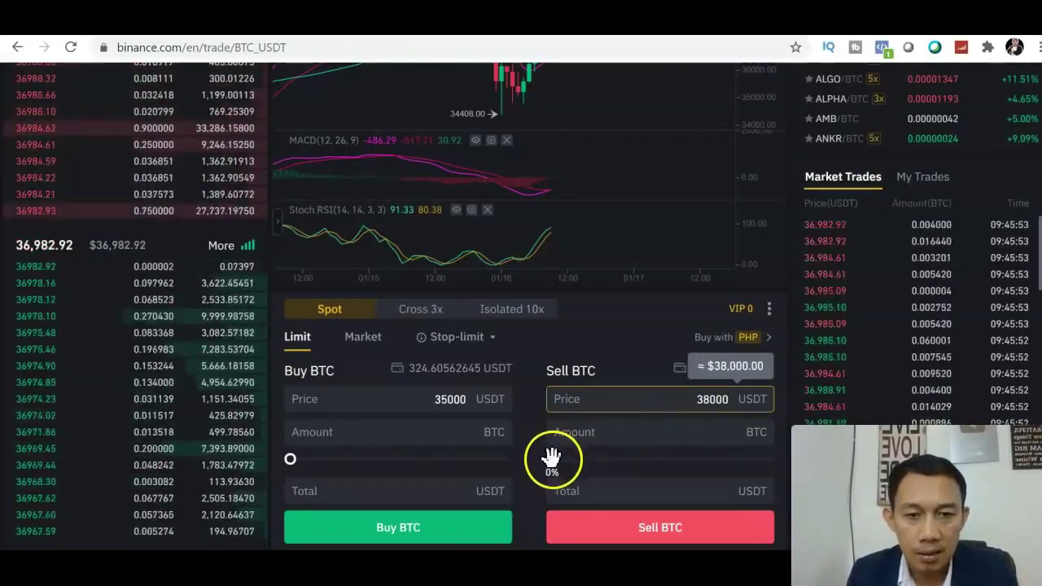
{"action": "left_click", "coordinate": [550, 457]}
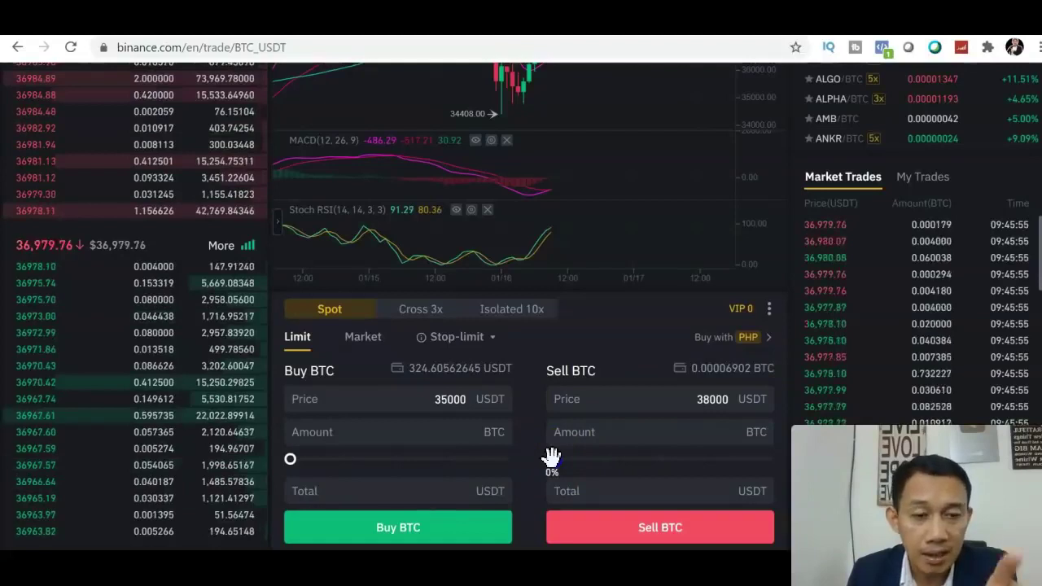
{"action": "left_click_drag", "start_coordinate": [749, 469], "coordinate": [777, 470]}
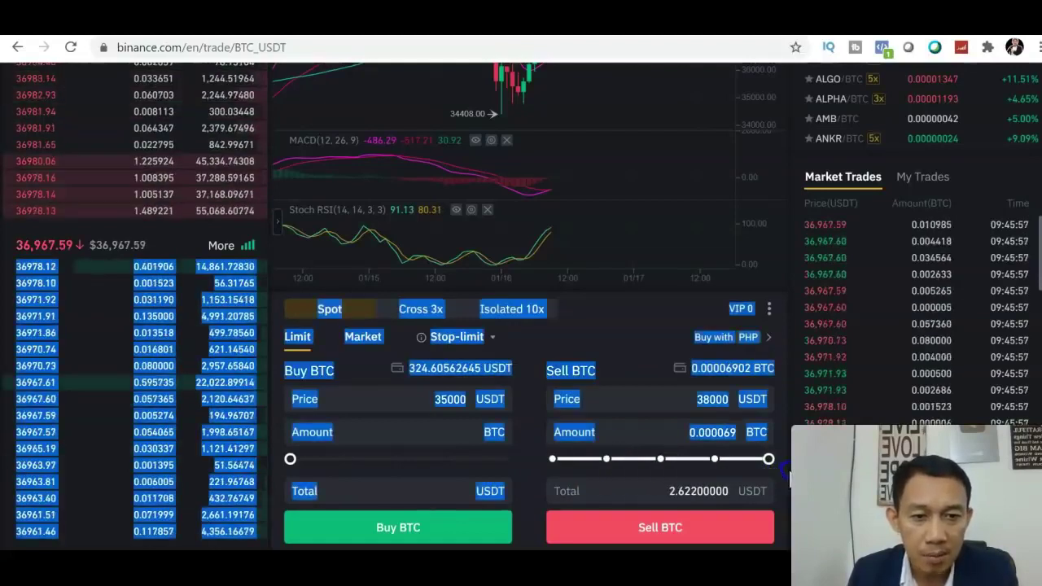
{"action": "left_click", "coordinate": [715, 530]}
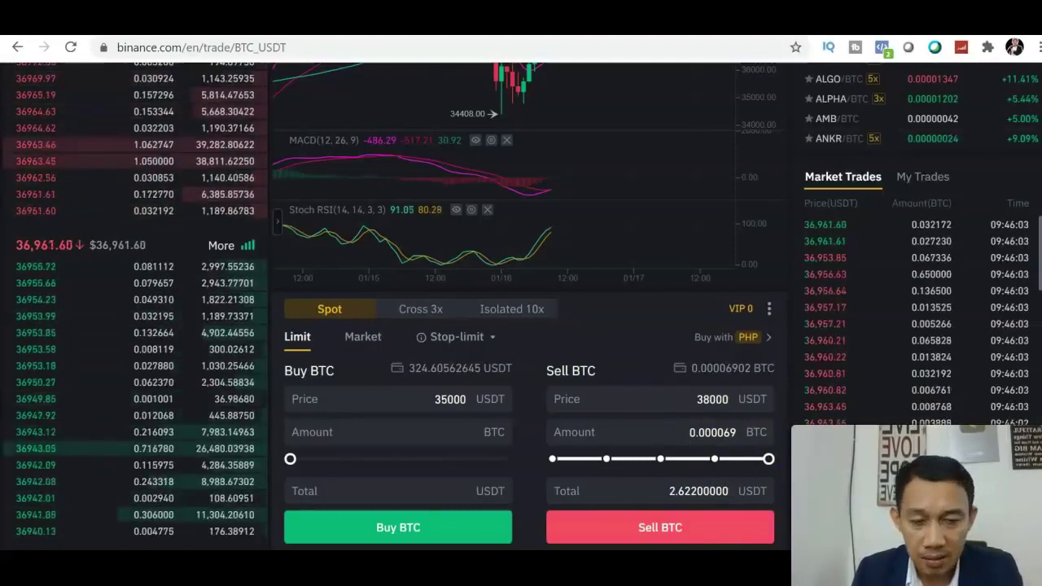
{"action": "scroll", "coordinate": [732, 326], "scroll_direction": "down", "scroll_amount": 2}
{"action": "left_click", "coordinate": [723, 233]}
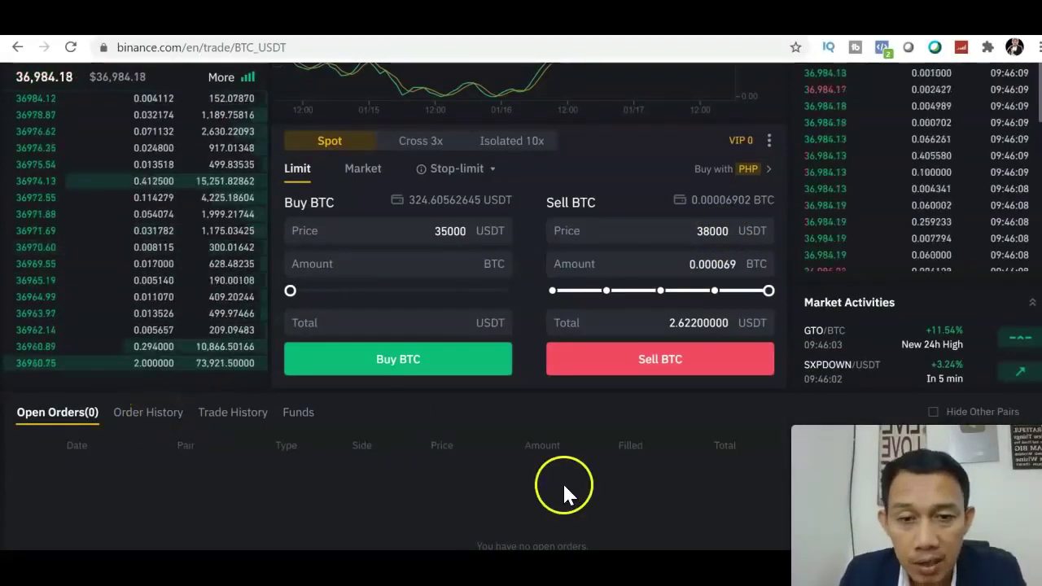
{"action": "left_click", "coordinate": [696, 242]}
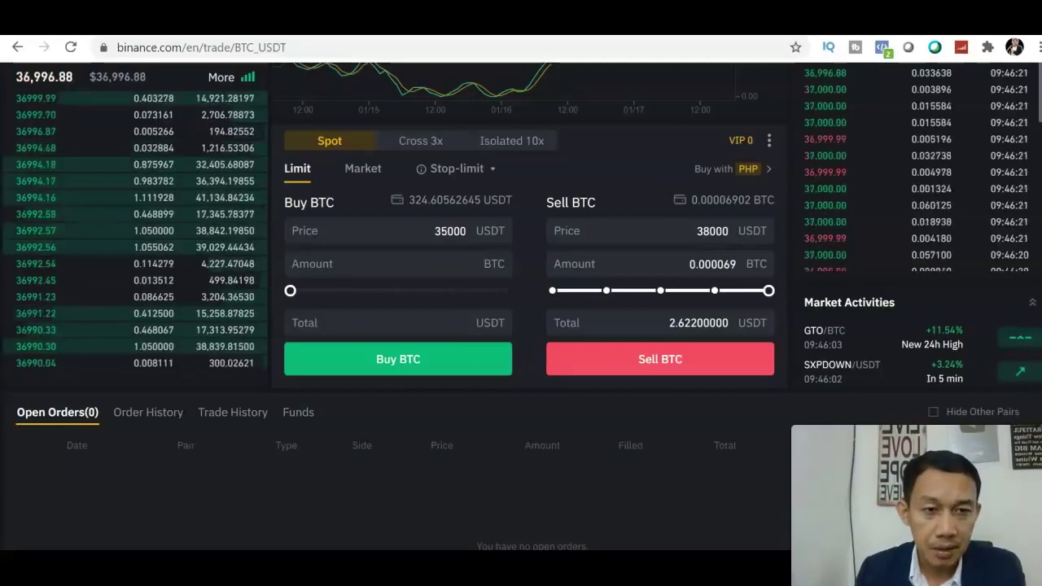
{"action": "scroll", "coordinate": [1024, 391], "scroll_direction": "up", "scroll_amount": 4}
{"action": "scroll", "coordinate": [521, 305], "scroll_direction": "up", "scroll_amount": 2}
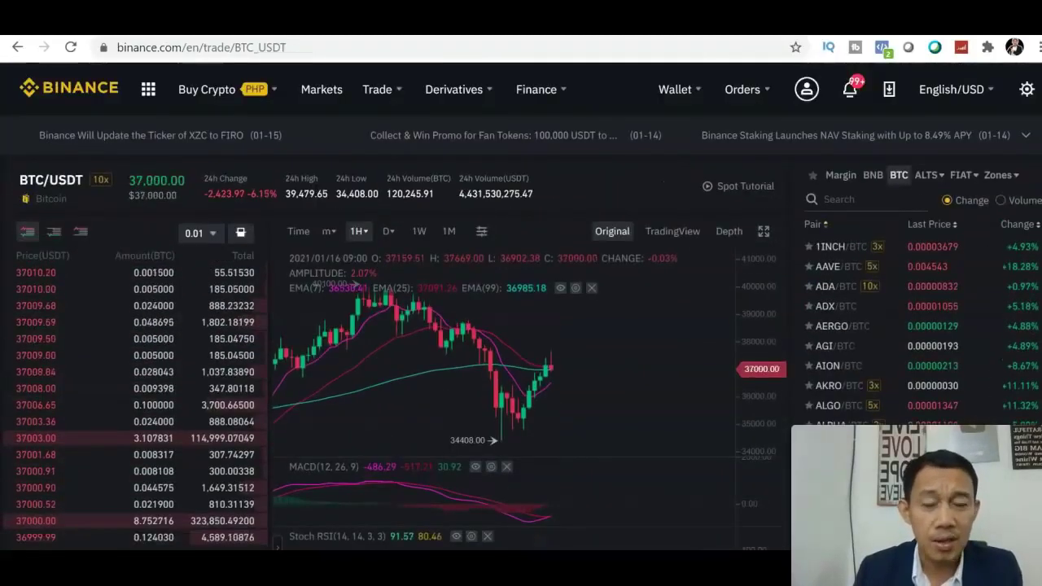
{"action": "scroll", "coordinate": [705, 337], "scroll_direction": "down", "scroll_amount": 1}
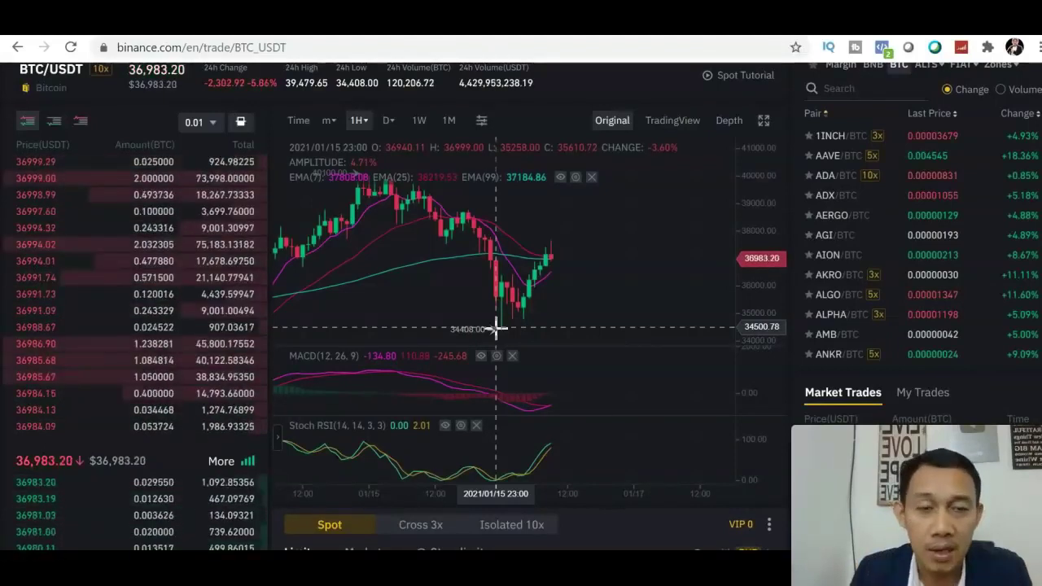
{"action": "left_click", "coordinate": [667, 129]}
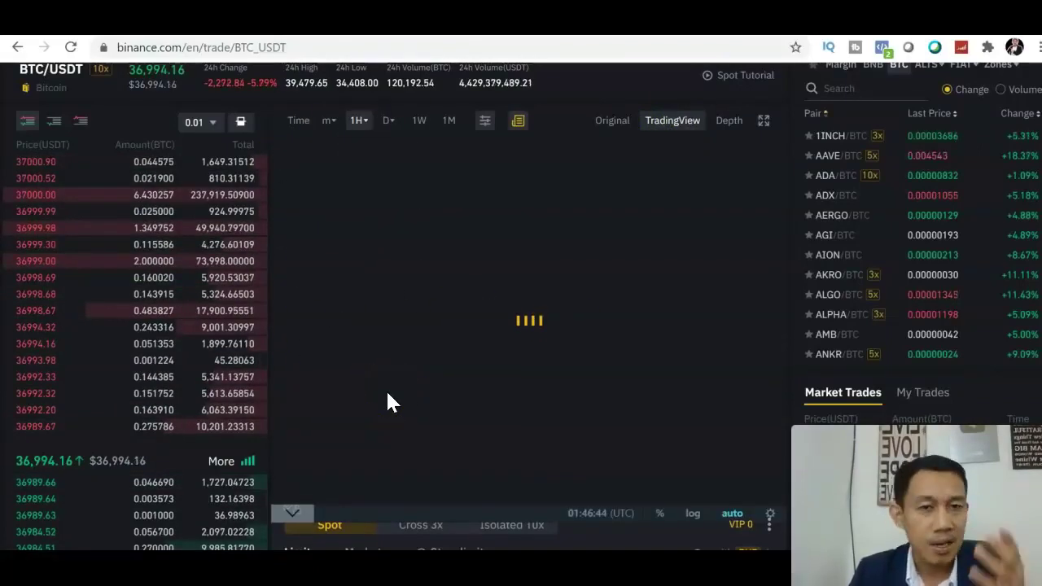
{"action": "left_click", "coordinate": [613, 122]}
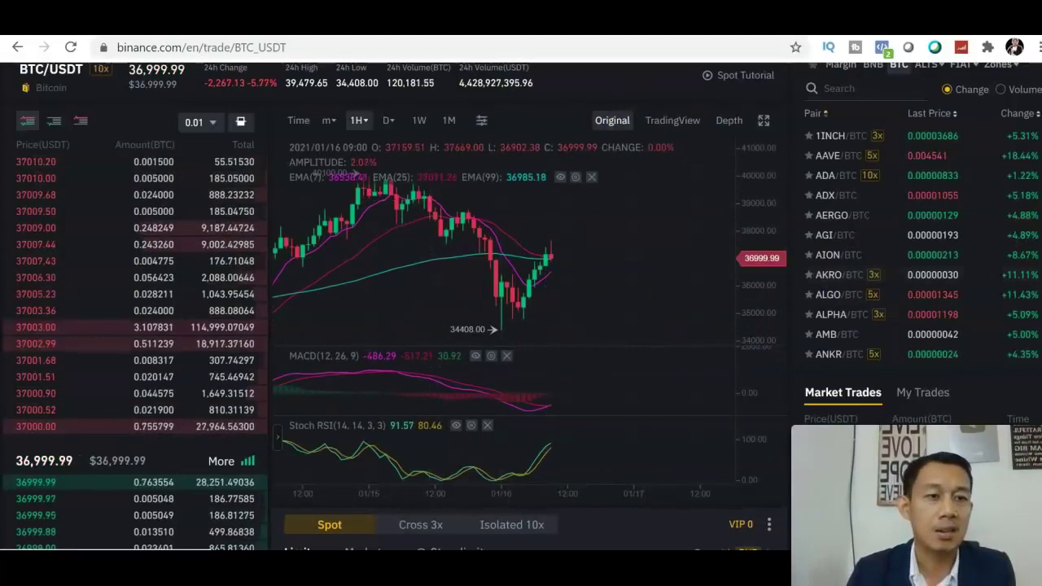
{"action": "scroll", "coordinate": [520, 325], "scroll_direction": "up", "scroll_amount": 2}
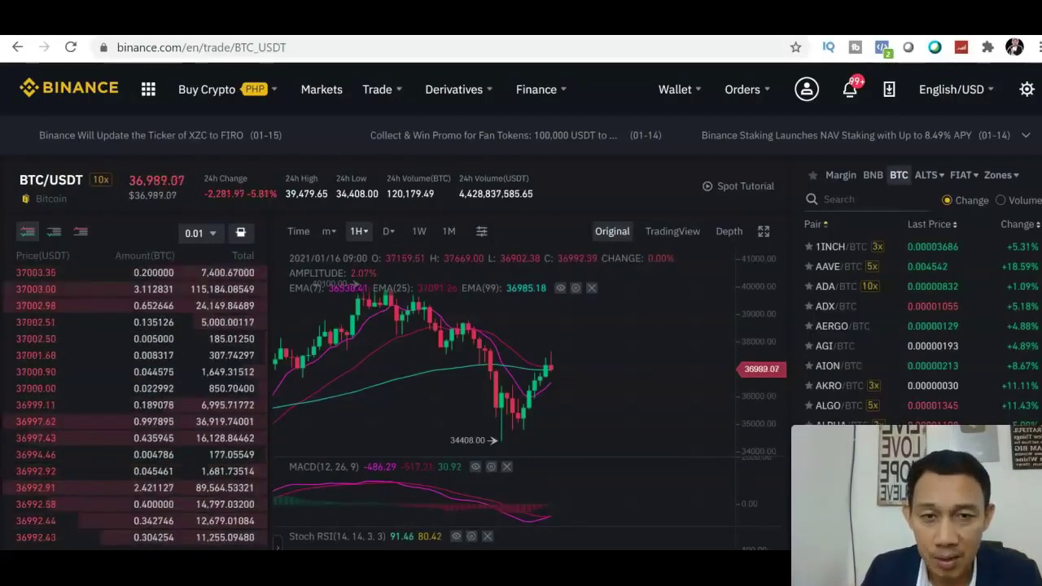
Step: Go to P2P Trading from the Buy Crypto menu to see USDT offers in PHP
{"action": "mouse_move", "coordinate": [678, 93]}
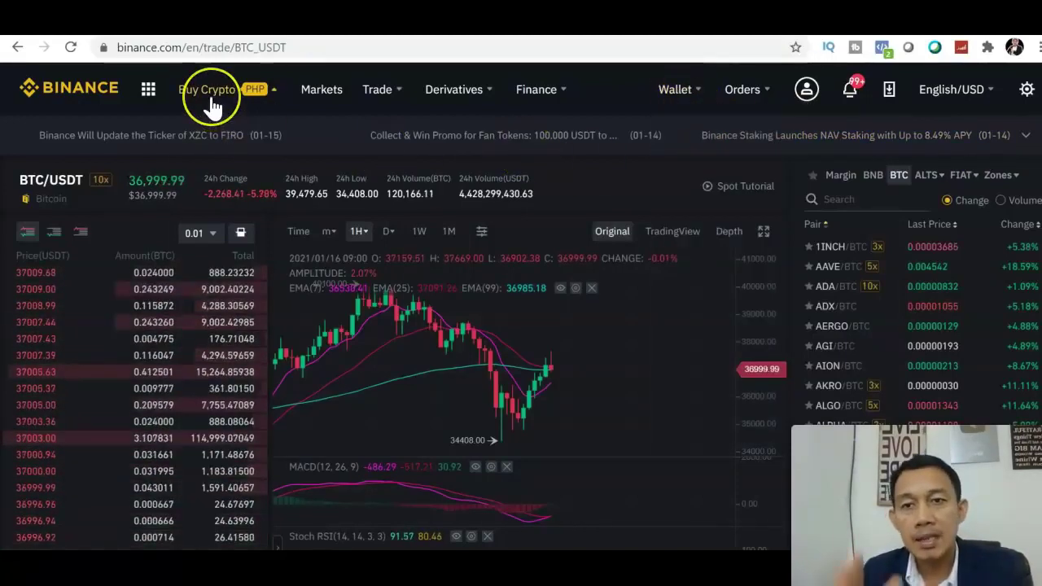
{"action": "mouse_move", "coordinate": [210, 96]}
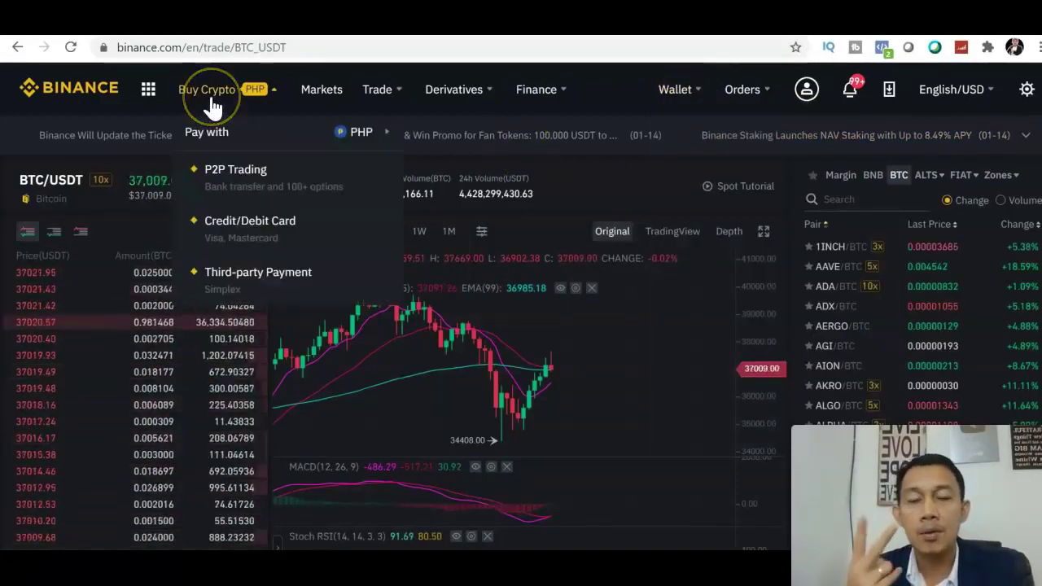
{"action": "left_click", "coordinate": [238, 205]}
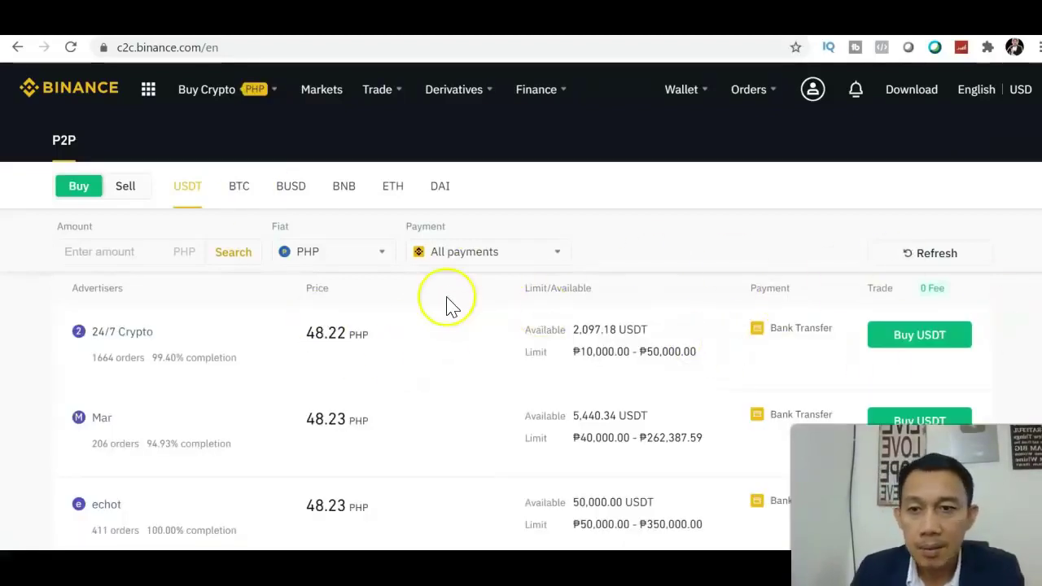
Step: Show the Sell USDT side and browse PHP offers from 48.22 to 48.28 via Bank Transfer
{"action": "left_click", "coordinate": [124, 189]}
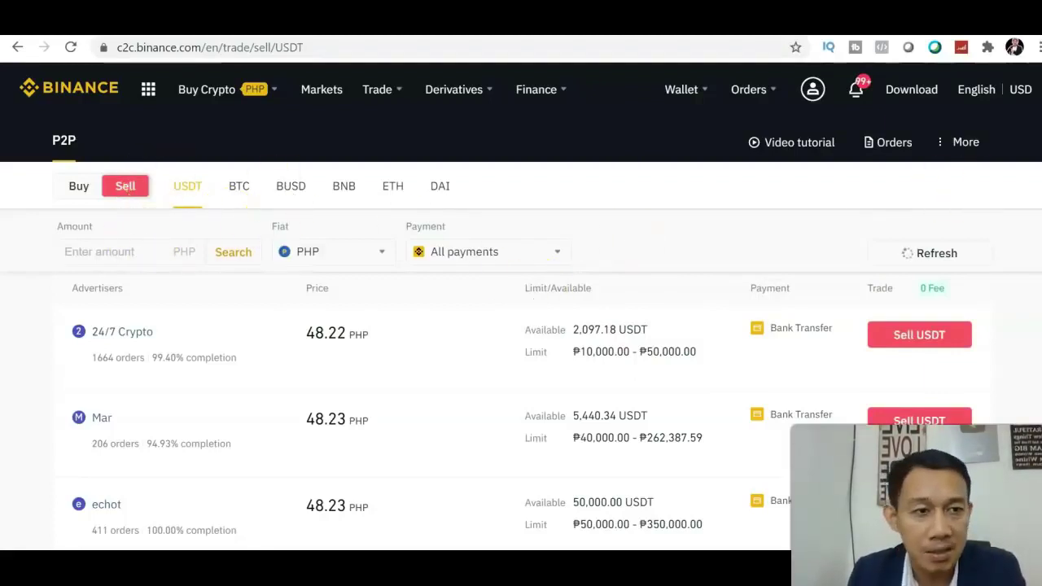
{"action": "scroll", "coordinate": [520, 366], "scroll_direction": "down", "scroll_amount": 4}
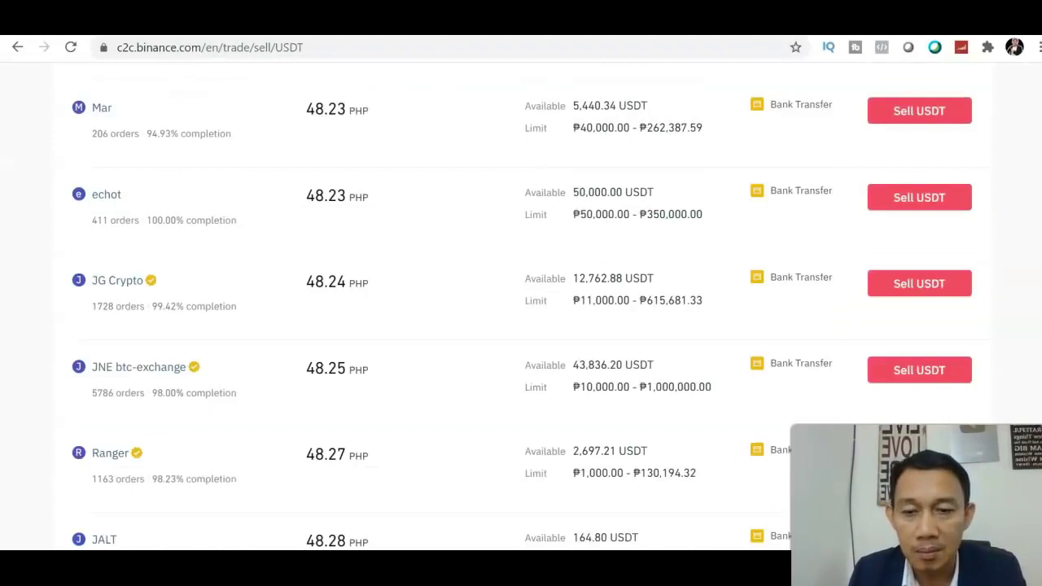
{"action": "scroll", "coordinate": [520, 367], "scroll_direction": "up", "scroll_amount": 4}
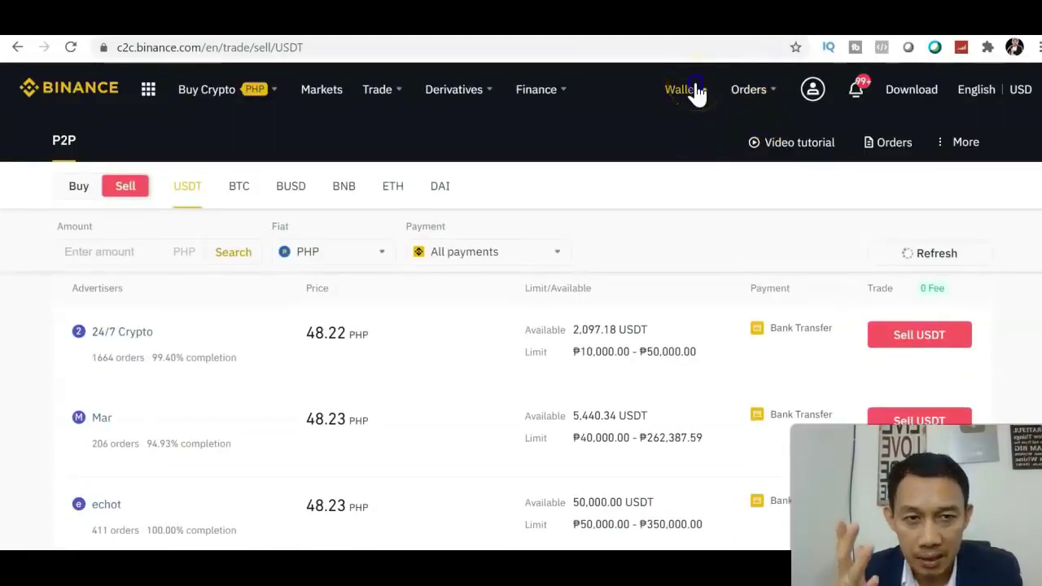
Step: Go to Wallet > Fiat and Spot and search the coin list for 'xrp'
{"action": "left_click", "coordinate": [696, 142]}
{"action": "left_click", "coordinate": [696, 167]}
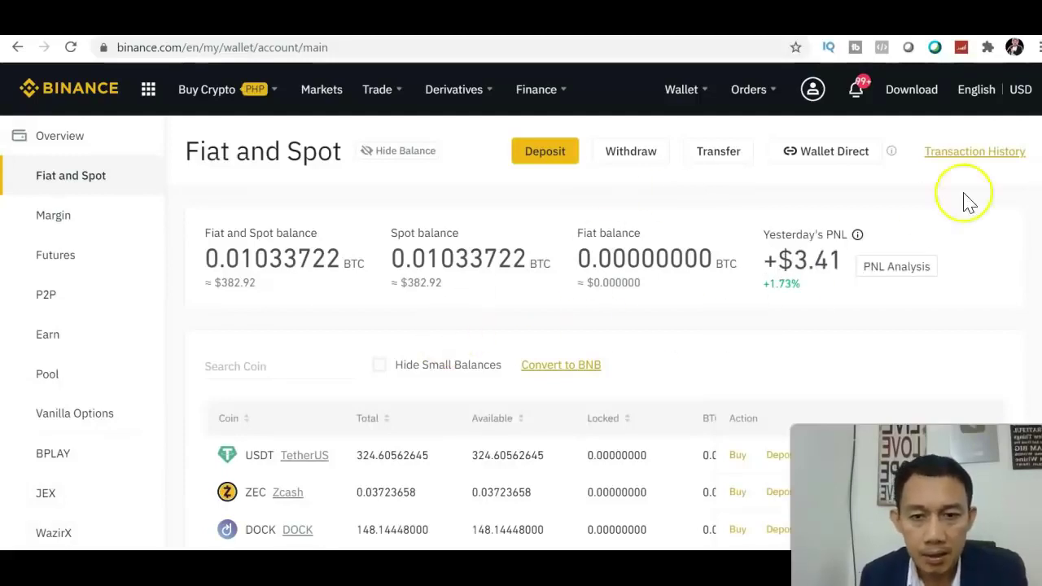
{"action": "scroll", "coordinate": [965, 201], "scroll_direction": "down", "scroll_amount": 2}
{"action": "scroll", "coordinate": [521, 301], "scroll_direction": "down", "scroll_amount": 1}
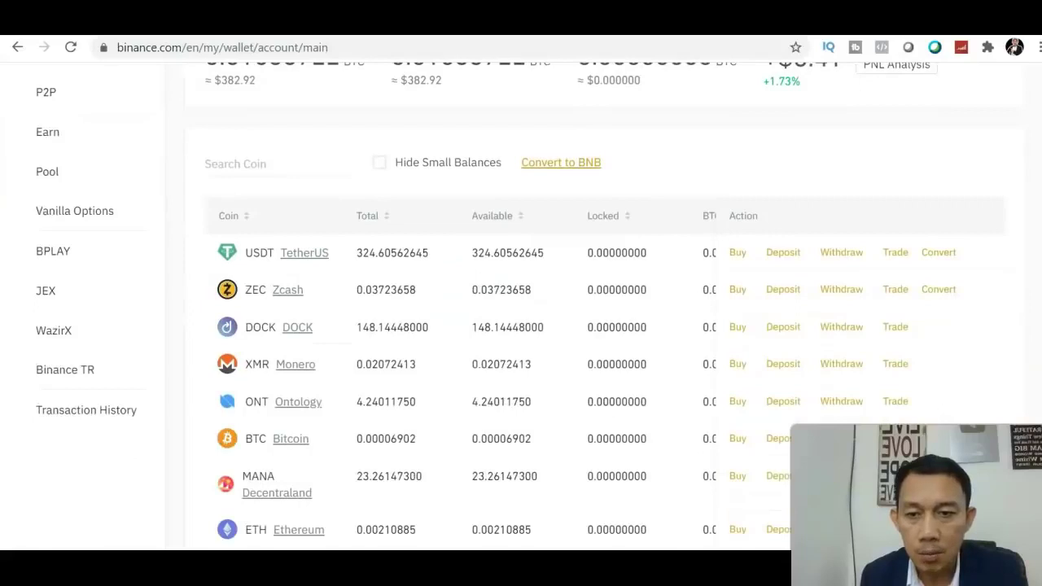
{"action": "left_click", "coordinate": [268, 155]}
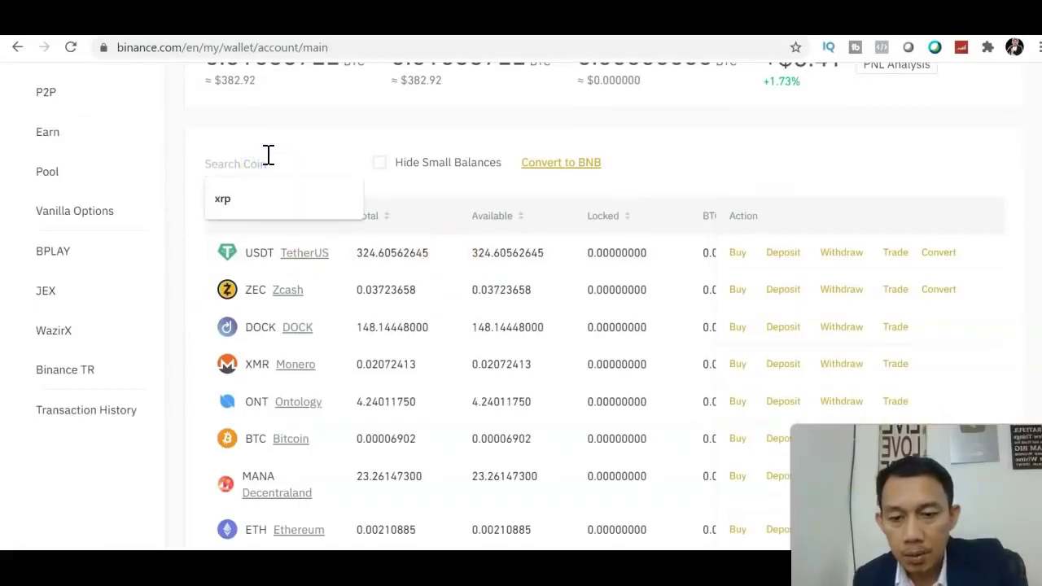
{"action": "type", "text": "x"}
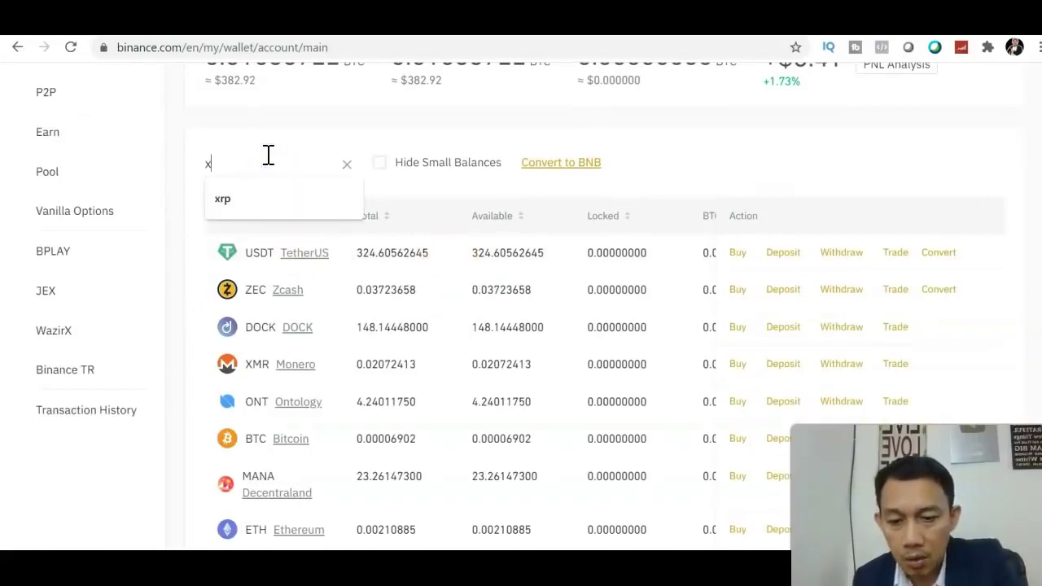
{"action": "type", "text": "rp"}
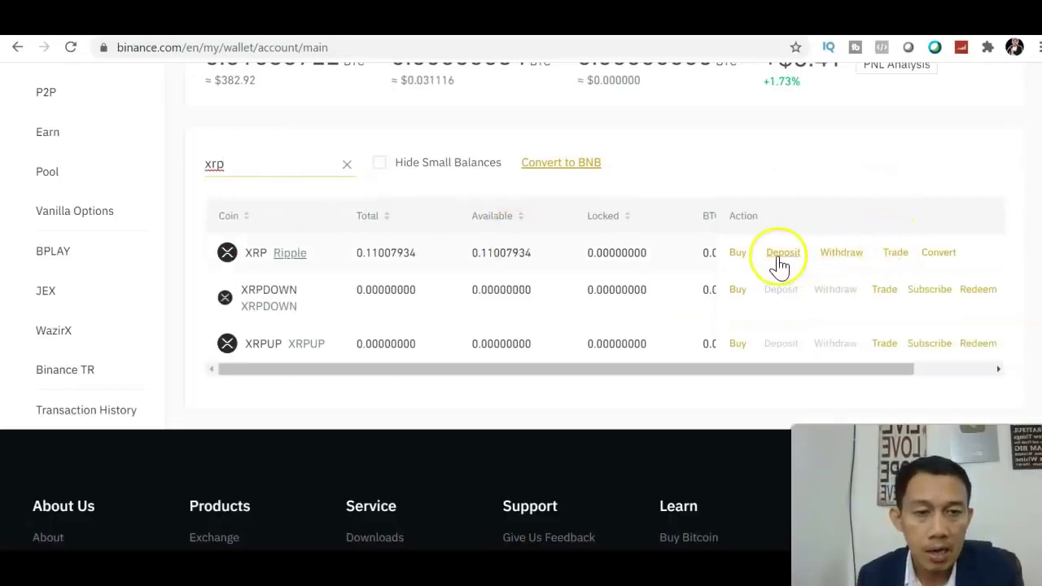
Step: Start an XRP withdrawal and select the XRP transfer network
{"action": "left_click", "coordinate": [842, 258]}
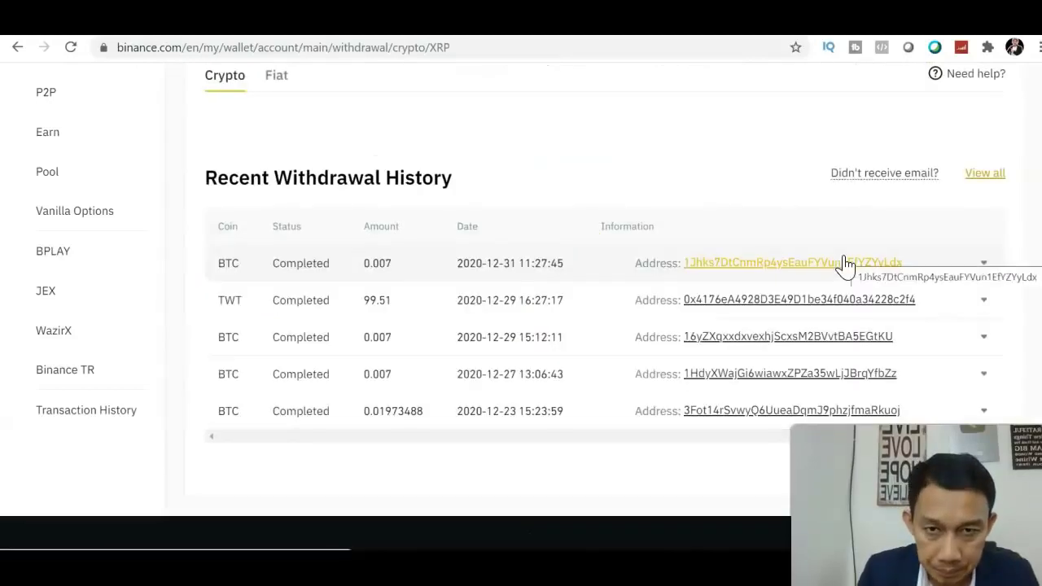
{"action": "left_click", "coordinate": [851, 213]}
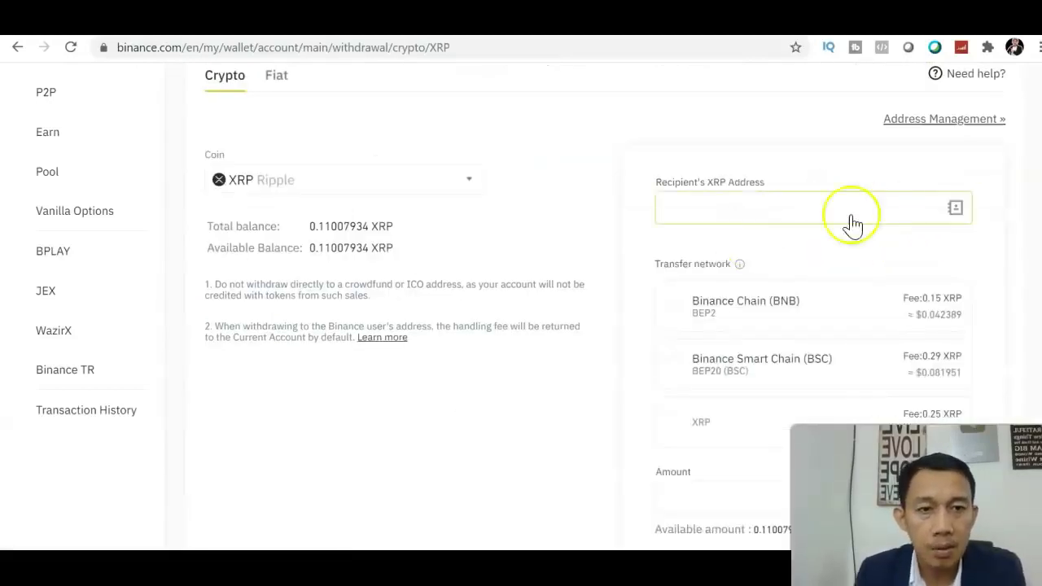
{"action": "left_click", "coordinate": [796, 218]}
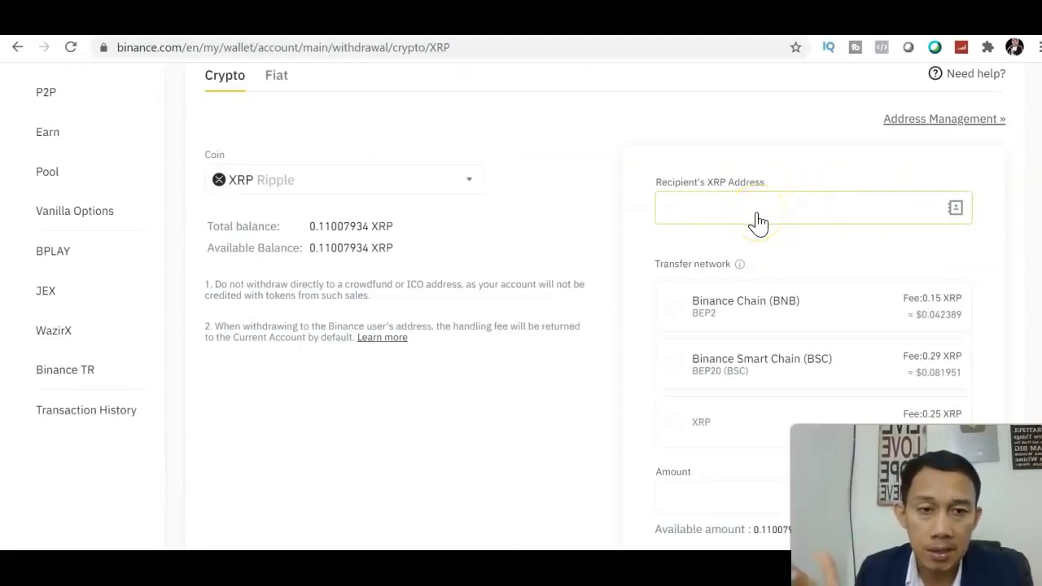
{"action": "left_click", "coordinate": [668, 429]}
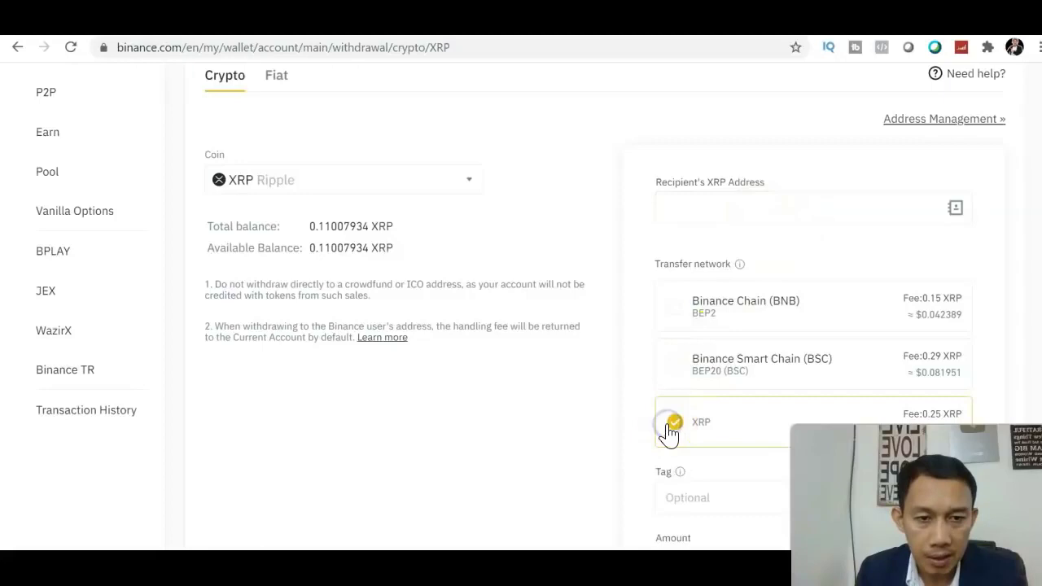
Step: Fill the withdrawal amount with the maximum available 0.110079 XRP
{"action": "scroll", "coordinate": [723, 326], "scroll_direction": "down", "scroll_amount": 2}
{"action": "left_click", "coordinate": [724, 298]}
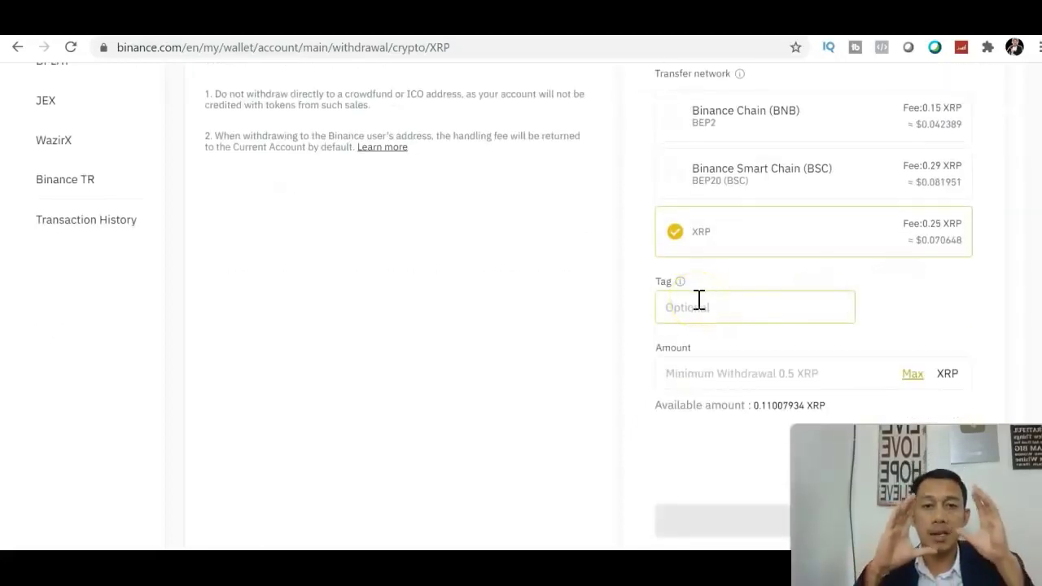
{"action": "left_click", "coordinate": [879, 368]}
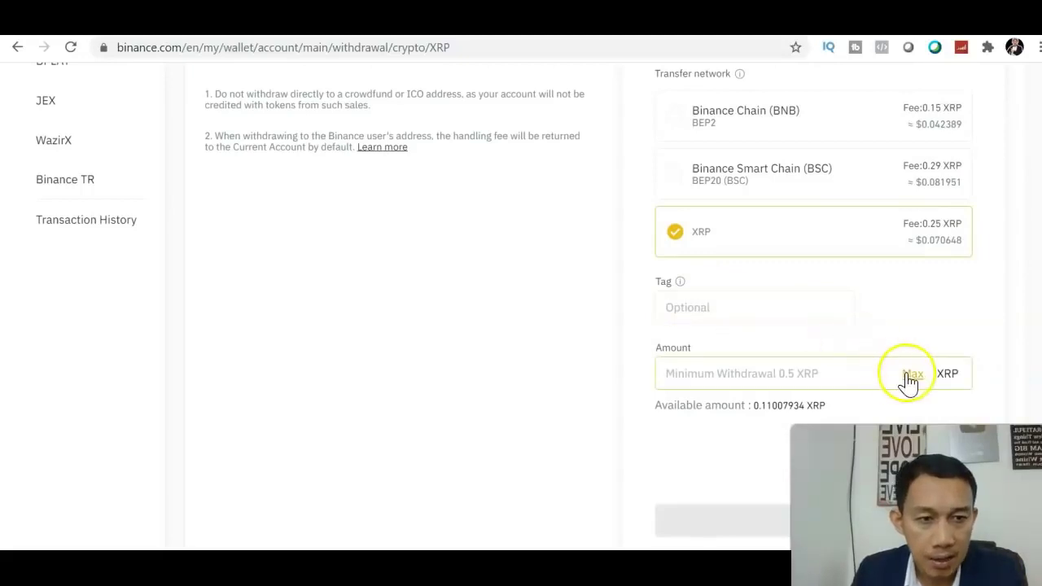
{"action": "left_click", "coordinate": [909, 377]}
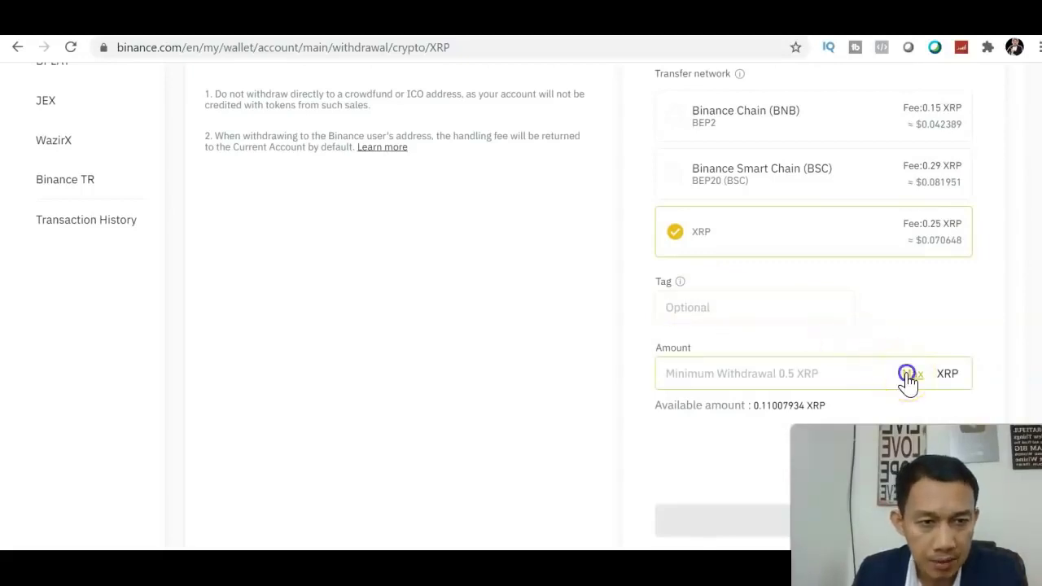
{"action": "scroll", "coordinate": [865, 330], "scroll_direction": "down", "scroll_amount": 3}
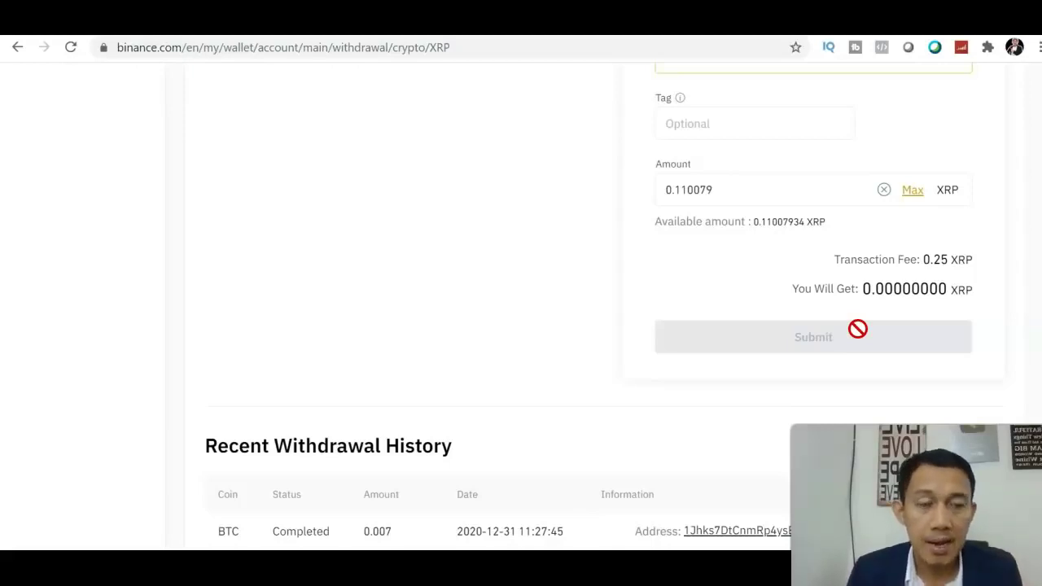
{"action": "scroll", "coordinate": [765, 159], "scroll_direction": "up", "scroll_amount": 10}
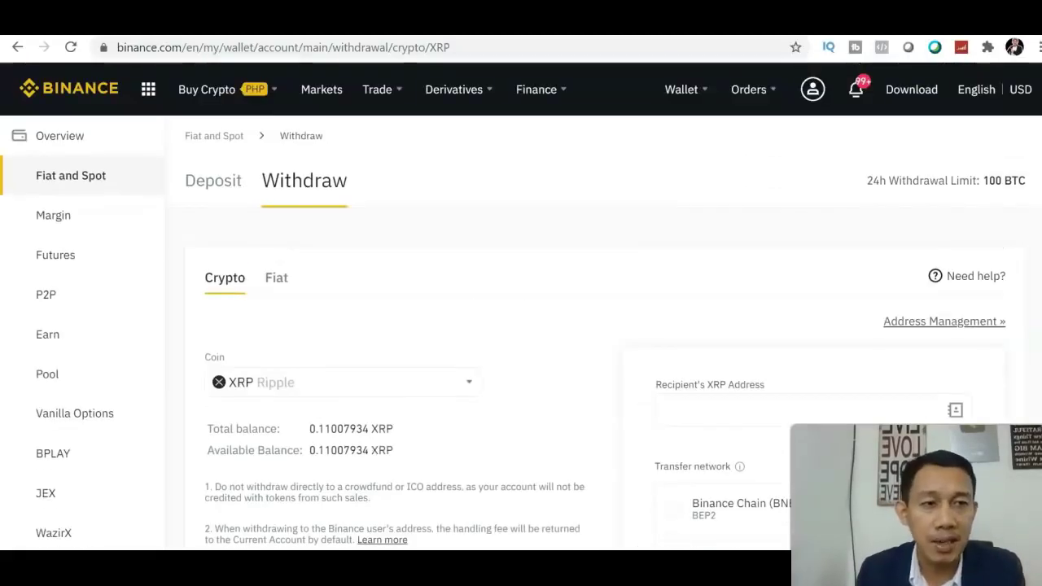